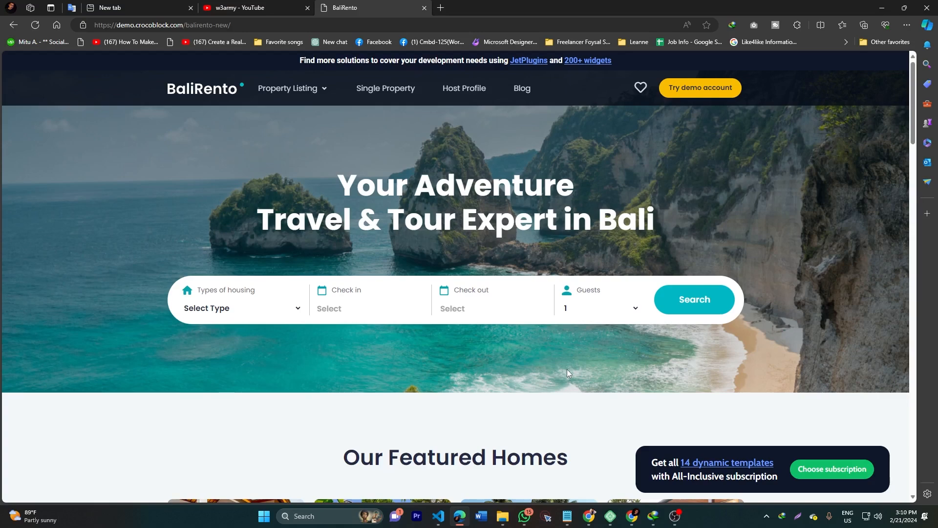
# Step: Briefly bring up Local, then return to the w3army YouTube channel tab in Edge
pyautogui.click(610, 516)
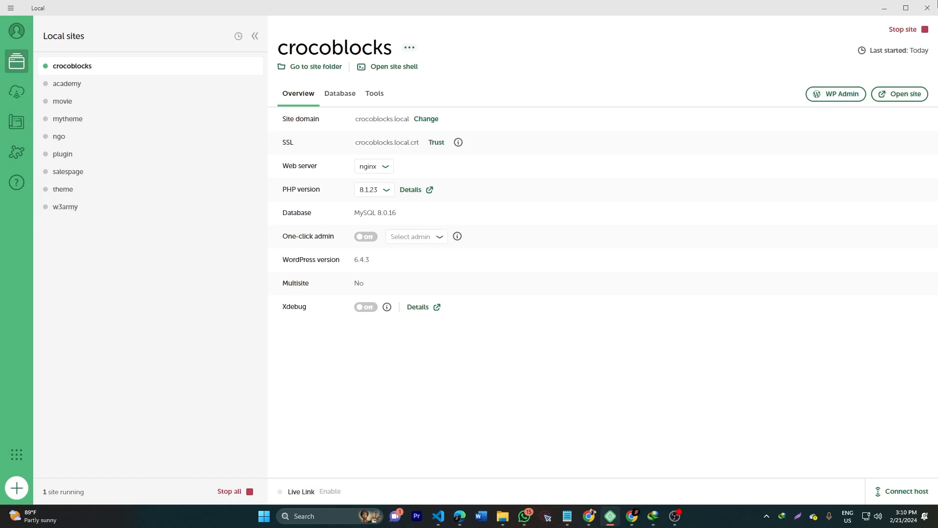
pyautogui.click(884, 8)
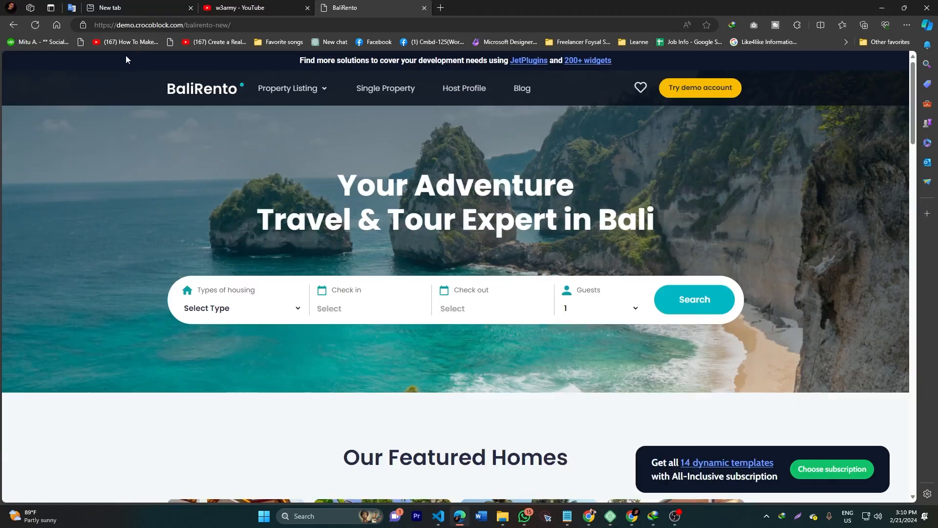
pyautogui.click(244, 10)
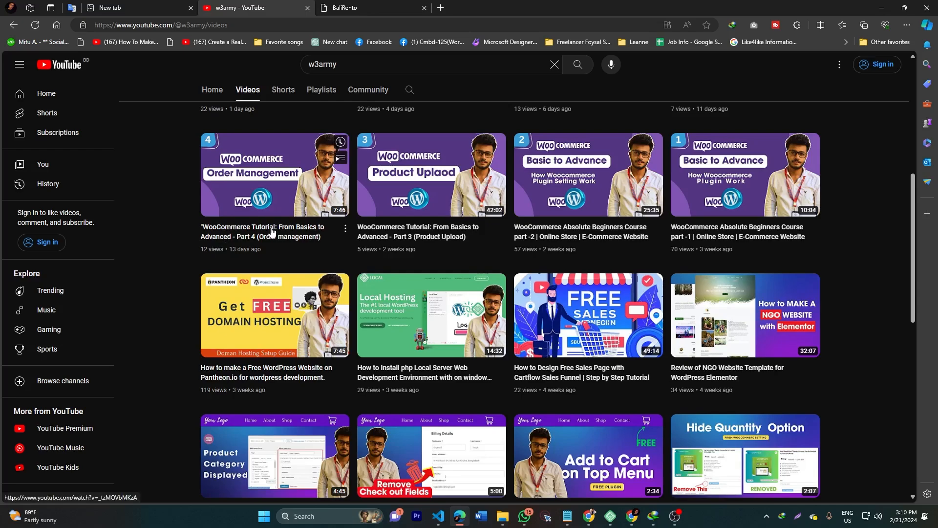
# Step: Check the Local app and the BaliRento demo page, then return to the YouTube channel
pyautogui.scroll(5, 268, 236)
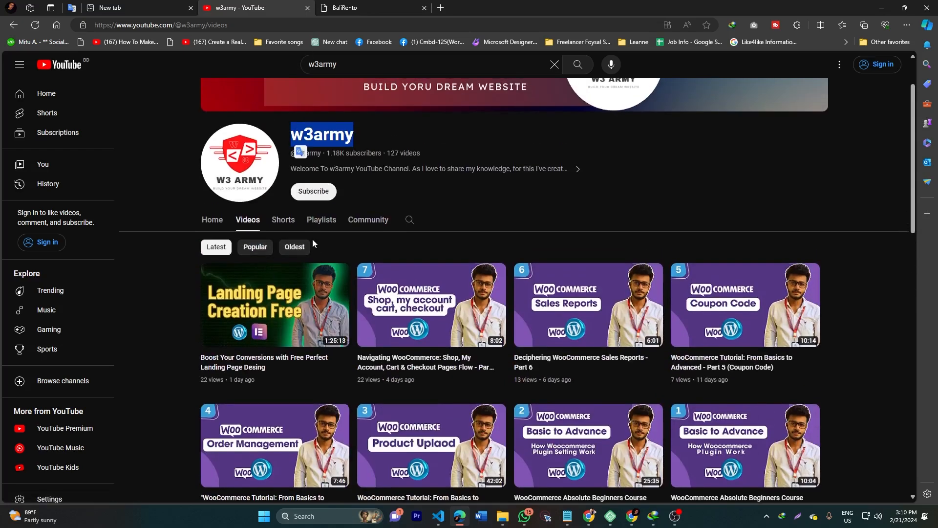
pyautogui.scroll(-8, 473, 218)
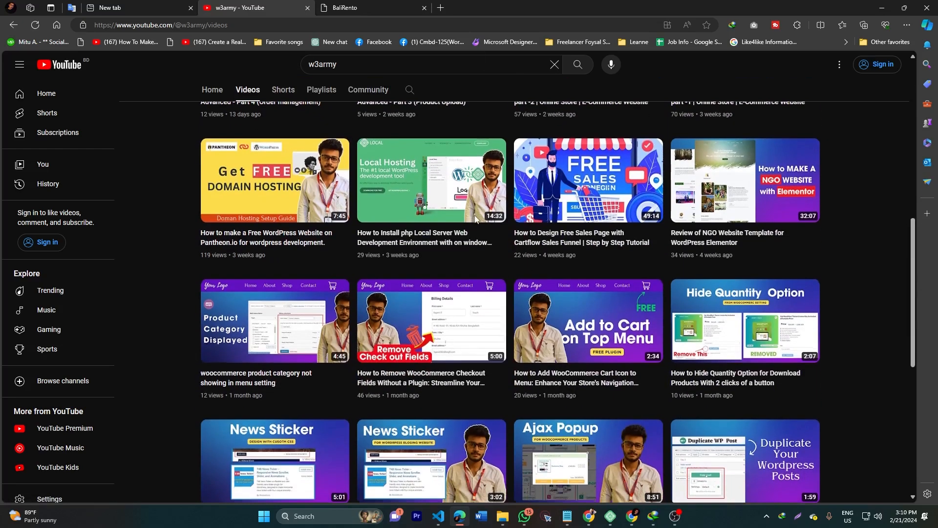
pyautogui.scroll(1, 229, 293)
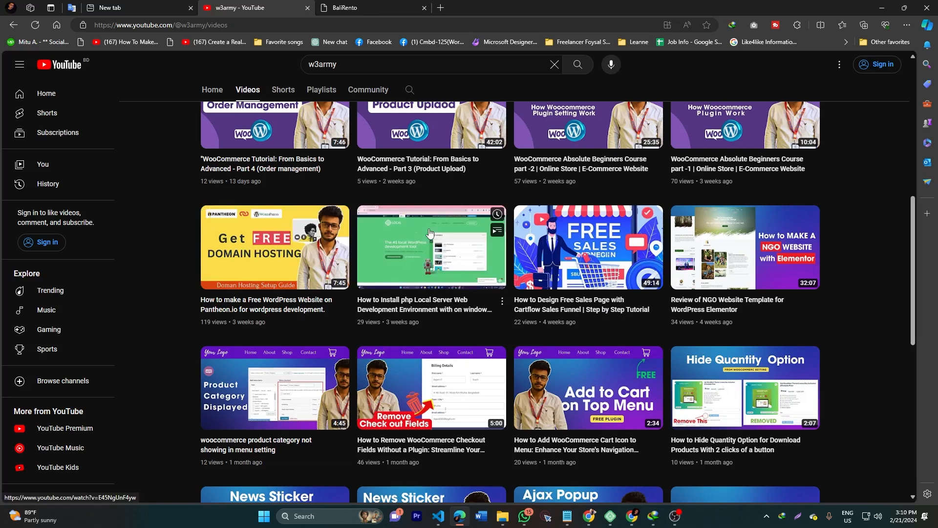
pyautogui.click(610, 516)
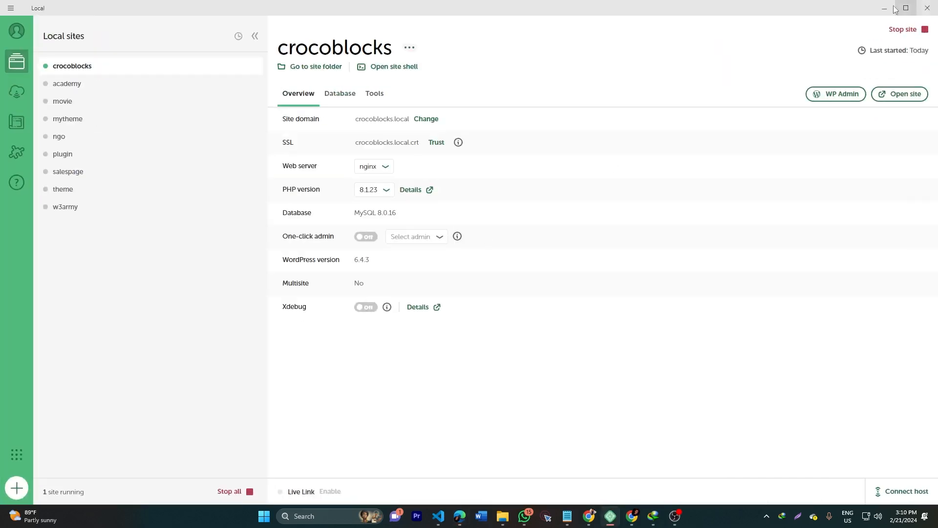
pyautogui.click(884, 8)
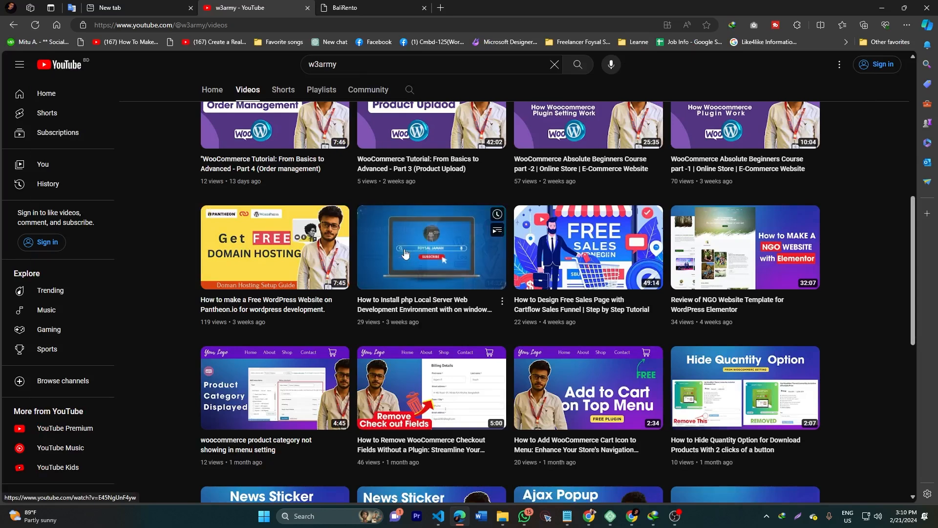
pyautogui.click(610, 521)
pyautogui.click(885, 8)
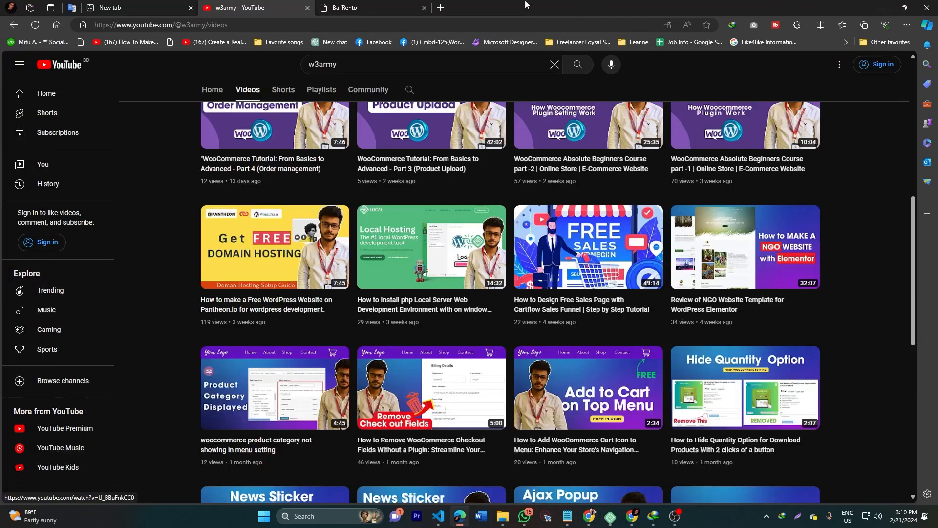
pyautogui.click(348, 7)
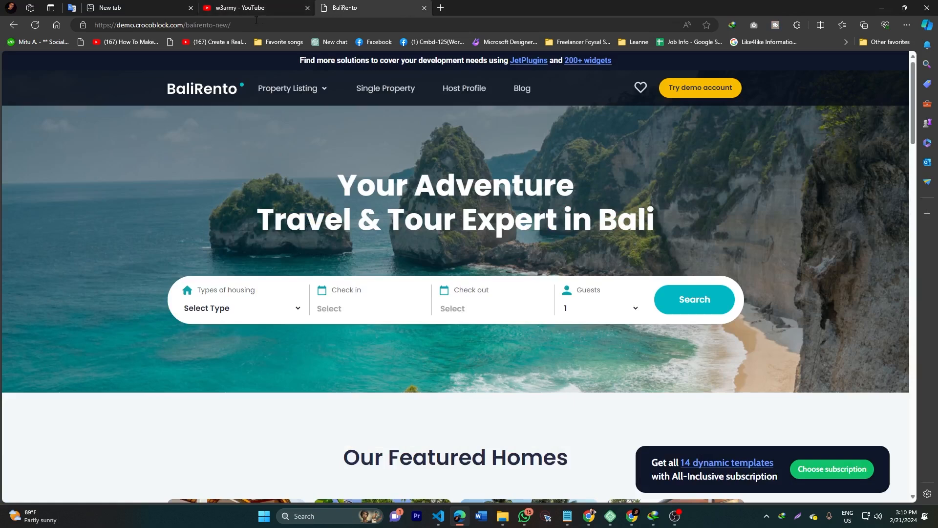
pyautogui.click(260, 9)
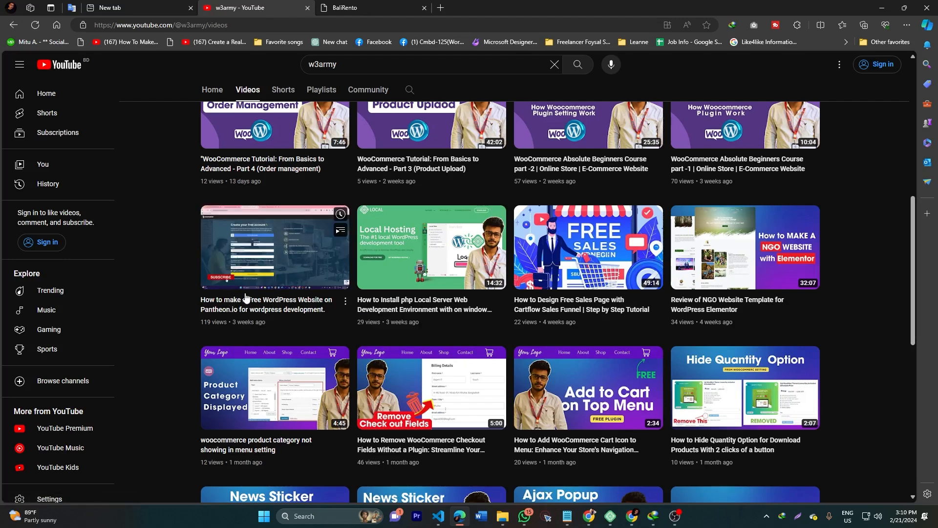
# Step: Select the channel name on the Videos page, then switch to the Local crocoblocks site
pyautogui.scroll(6, 246, 298)
pyautogui.doubleClick(312, 135)
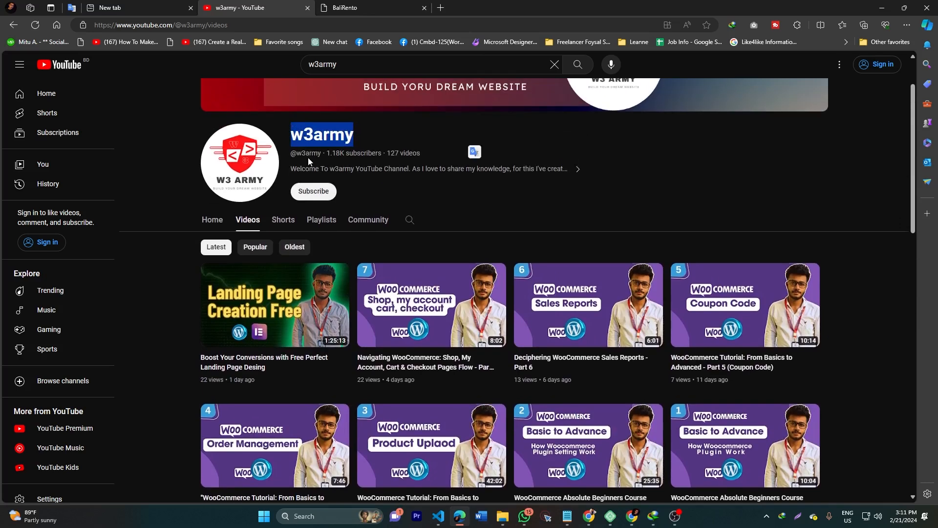
pyautogui.scroll(-4, 308, 157)
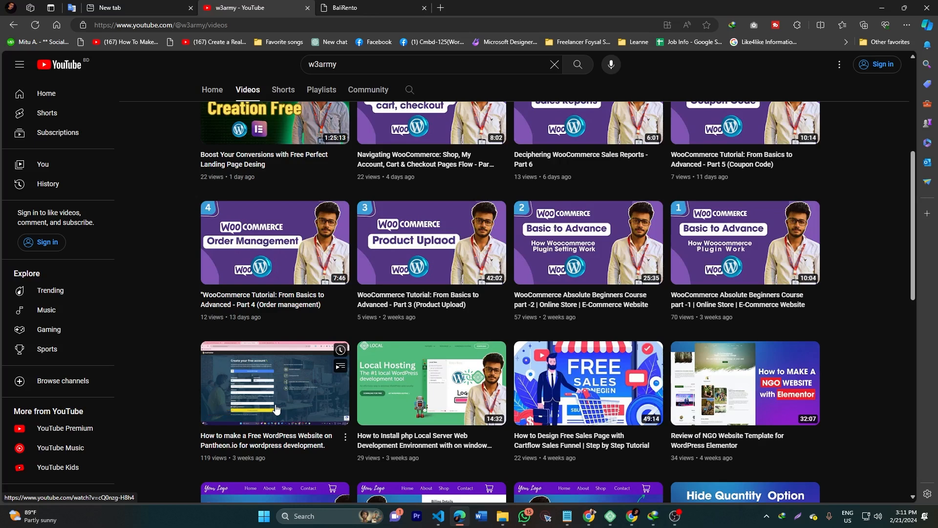
pyautogui.scroll(-1, 274, 409)
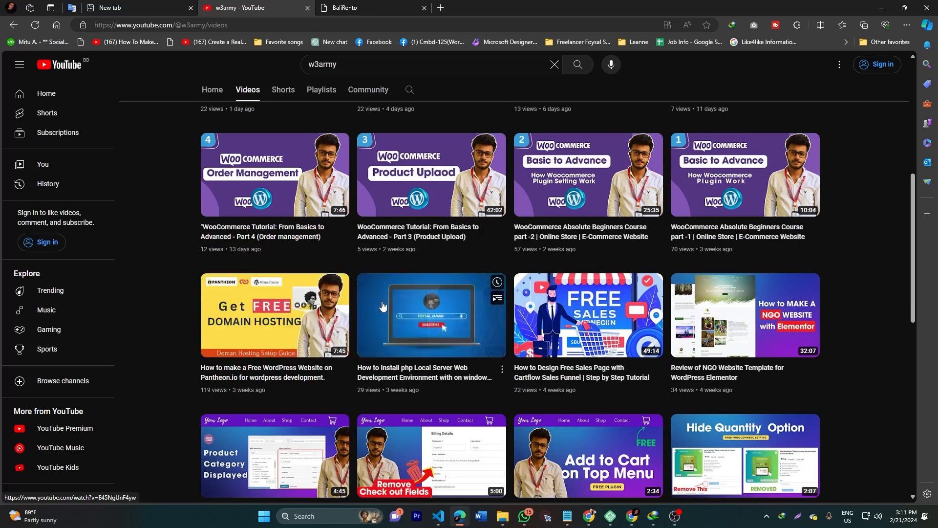
pyautogui.hotkey('alt', 'Tab')
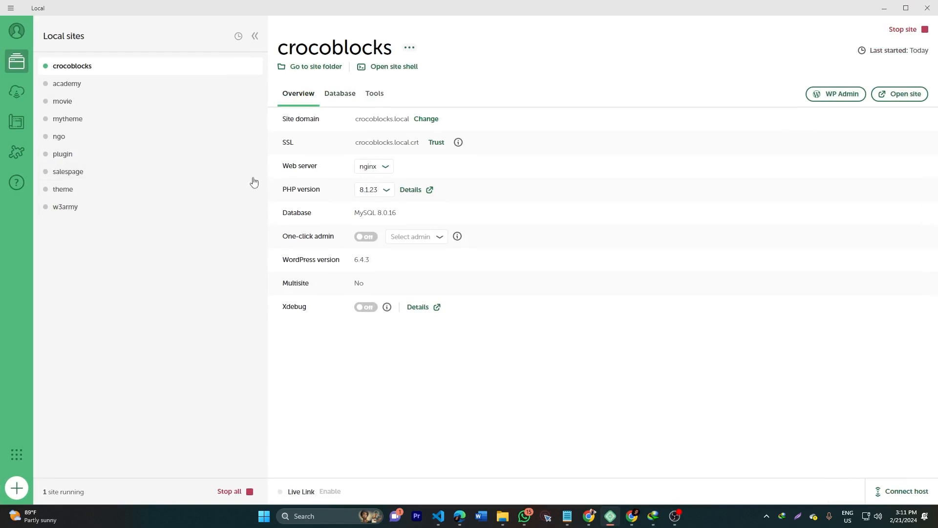
# Step: Create a brand-new Local site named 'Web Development' and continue to the environment step
pyautogui.click(17, 490)
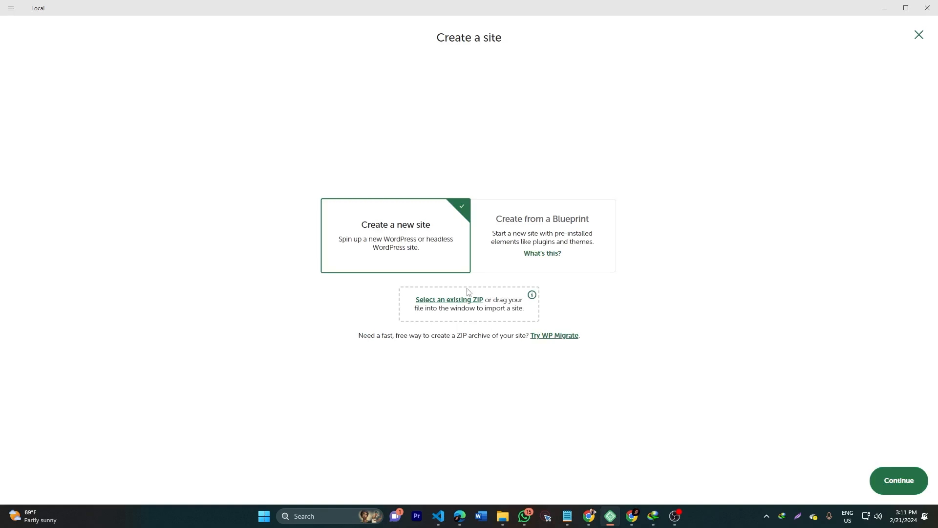
pyautogui.click(901, 483)
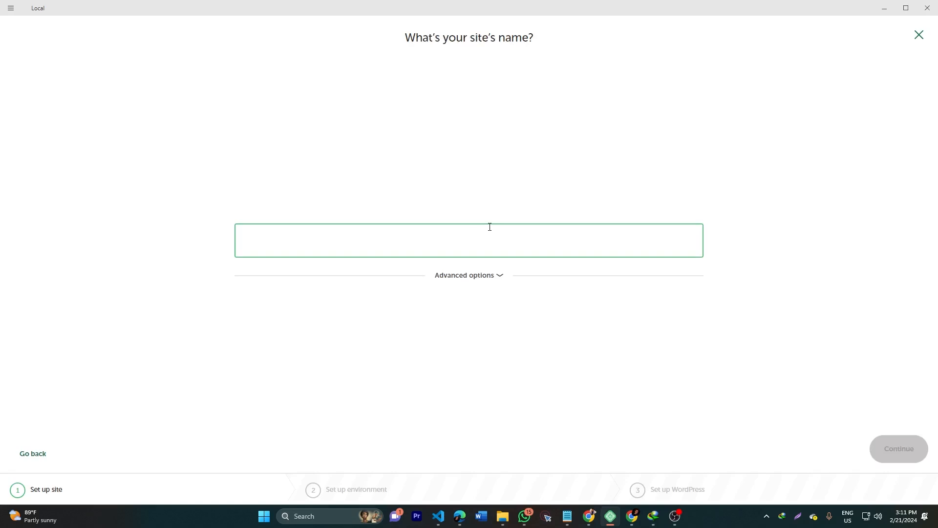
pyautogui.write('devel')
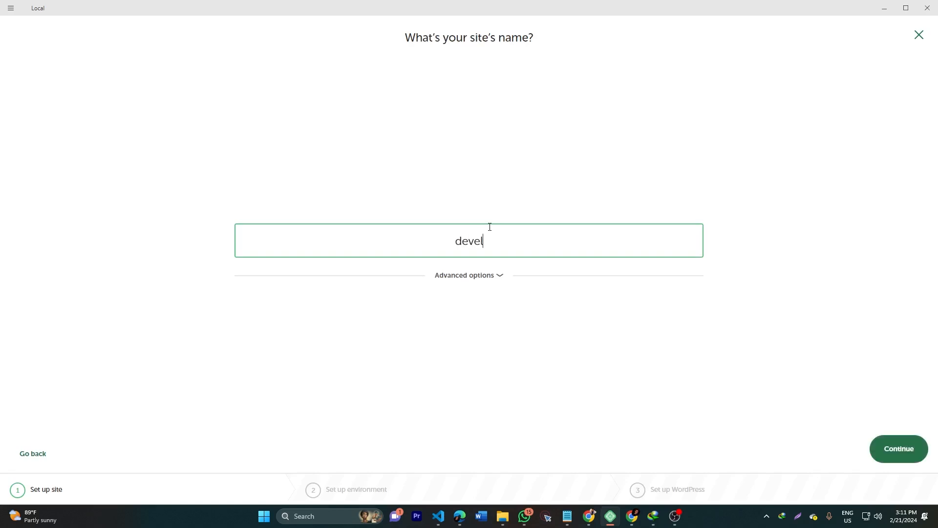
pyautogui.press('BackSpace')
pyautogui.press('BackSpace')
pyautogui.press('BackSpace')
pyautogui.press('BackSpace')
pyautogui.press('BackSpace')
pyautogui.write('web Development')
pyautogui.moveTo(421, 240); pyautogui.dragTo(428, 241)
pyautogui.write('W')
pyautogui.click(491, 278)
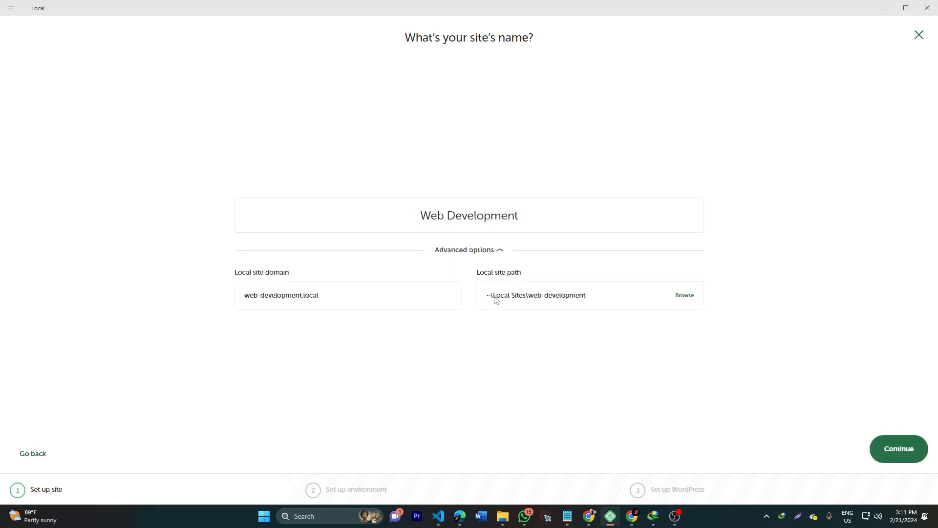
pyautogui.click(495, 257)
pyautogui.click(896, 448)
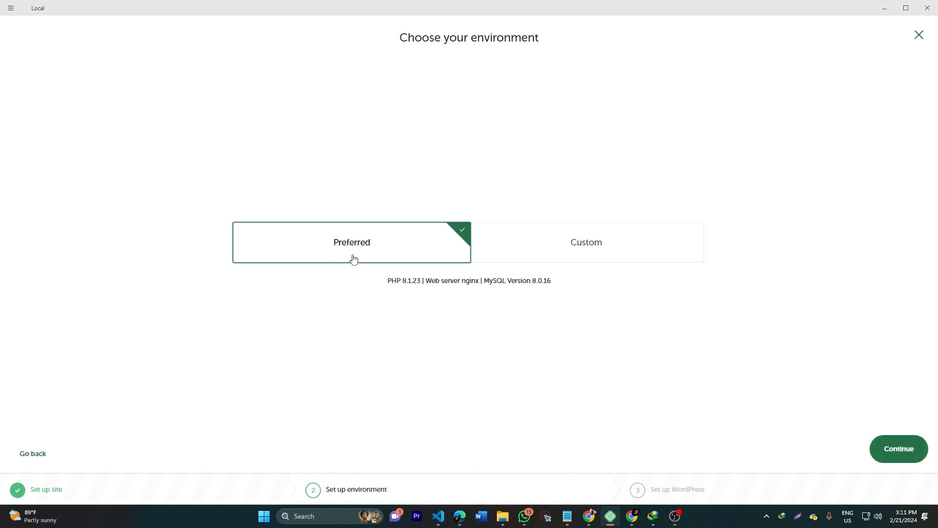
# Step: Review the custom PHP, web server and database lists, then keep Preferred and continue
pyautogui.click(586, 254)
pyautogui.click(270, 295)
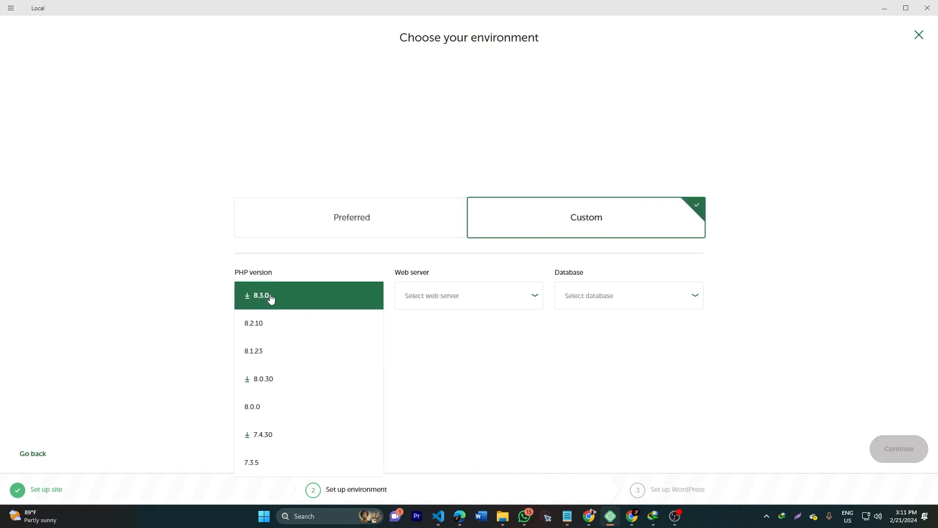
pyautogui.click(179, 362)
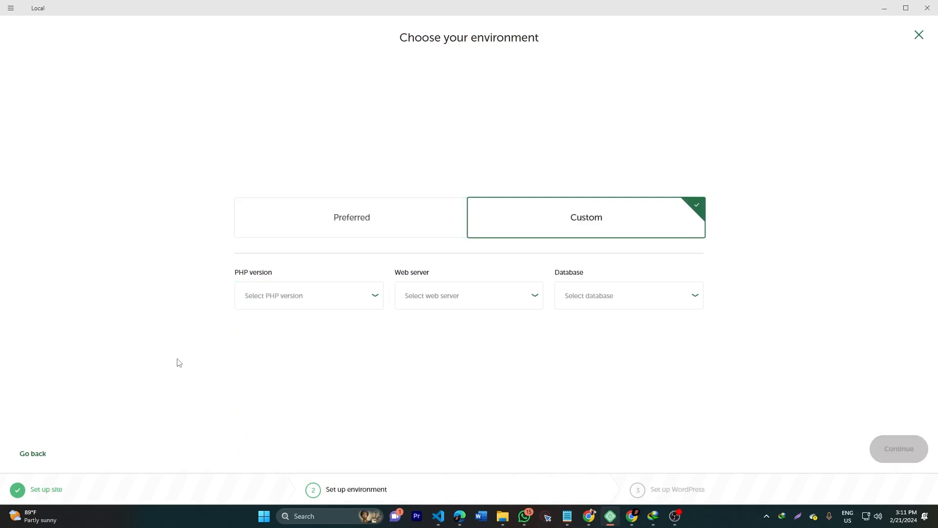
pyautogui.click(461, 304)
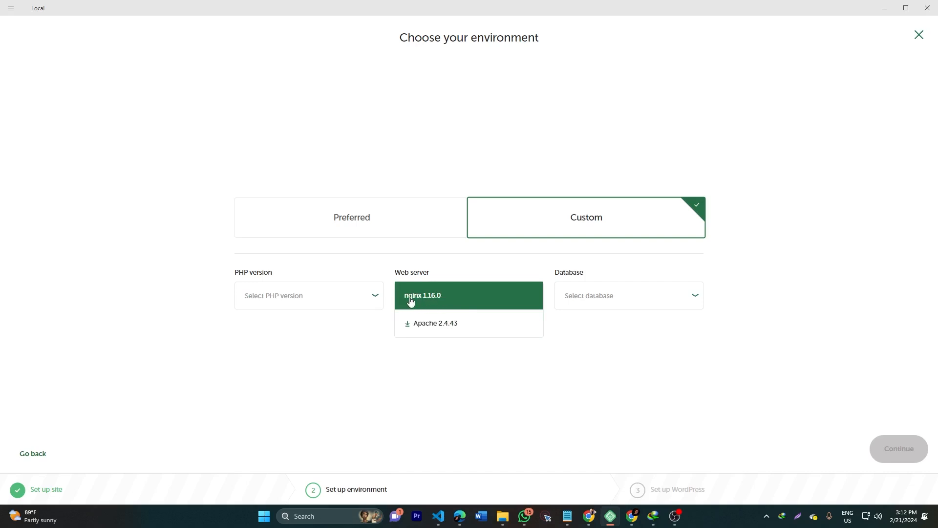
pyautogui.click(348, 349)
pyautogui.click(615, 299)
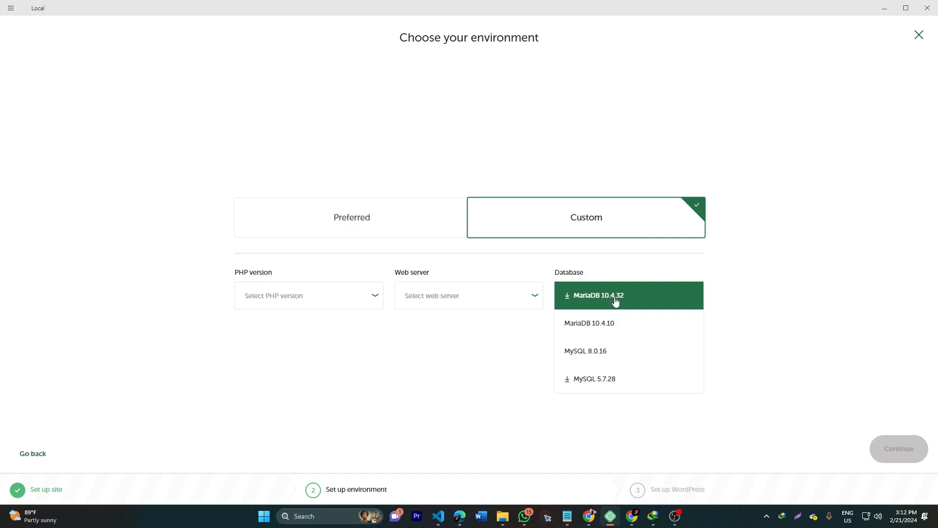
pyautogui.click(519, 374)
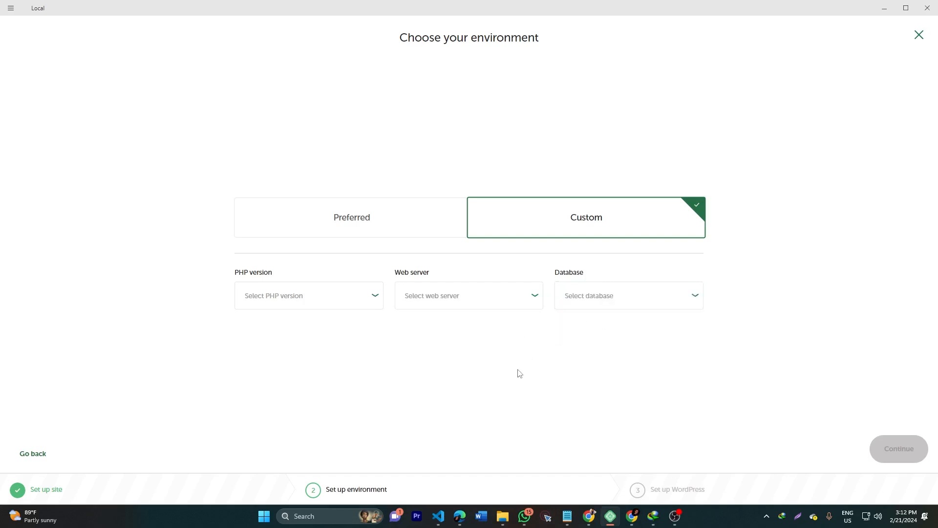
pyautogui.click(348, 230)
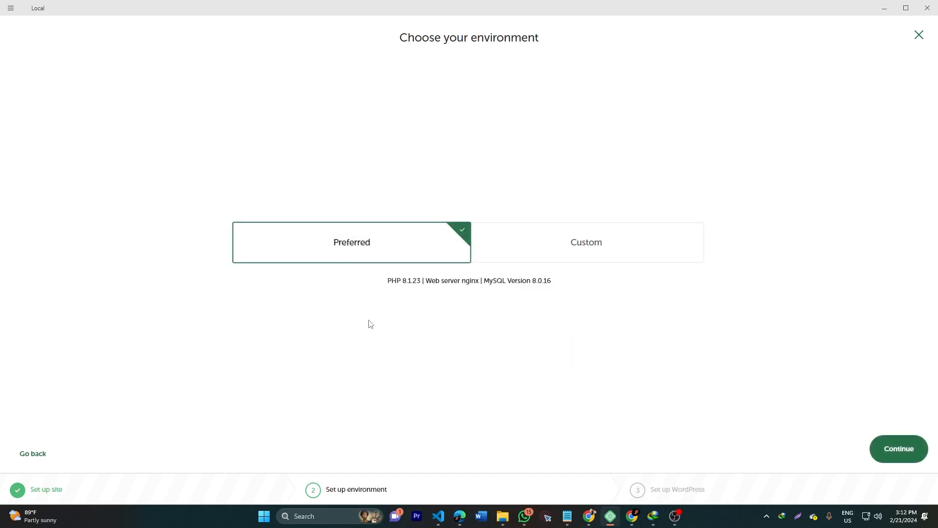
pyautogui.click(894, 453)
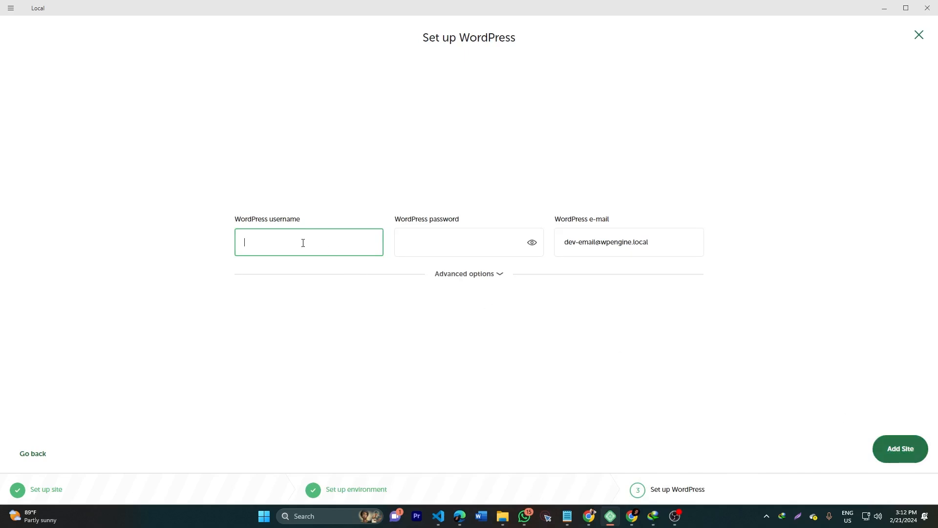
# Step: Enter the WordPress admin username and password and add the Web Development site
pyautogui.write('admin')
pyautogui.press('Tab')
pyautogui.write('admin')
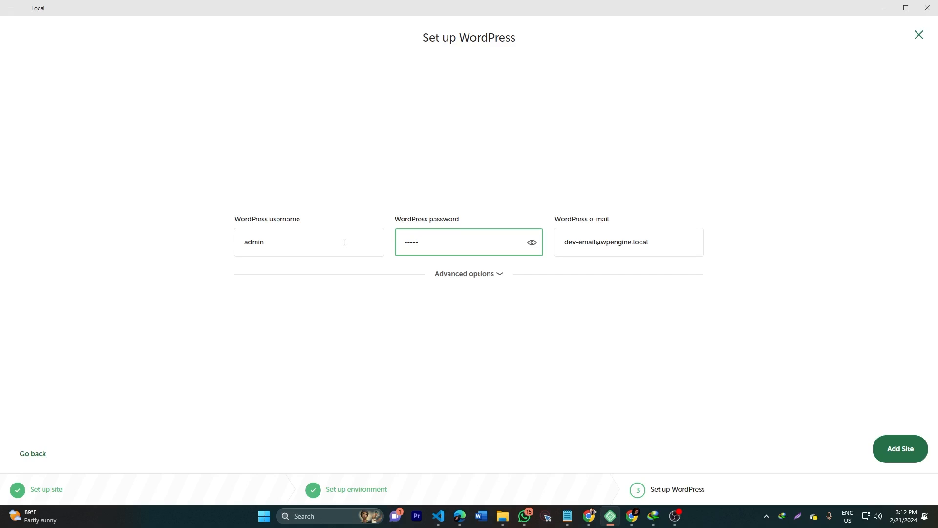
pyautogui.click(883, 445)
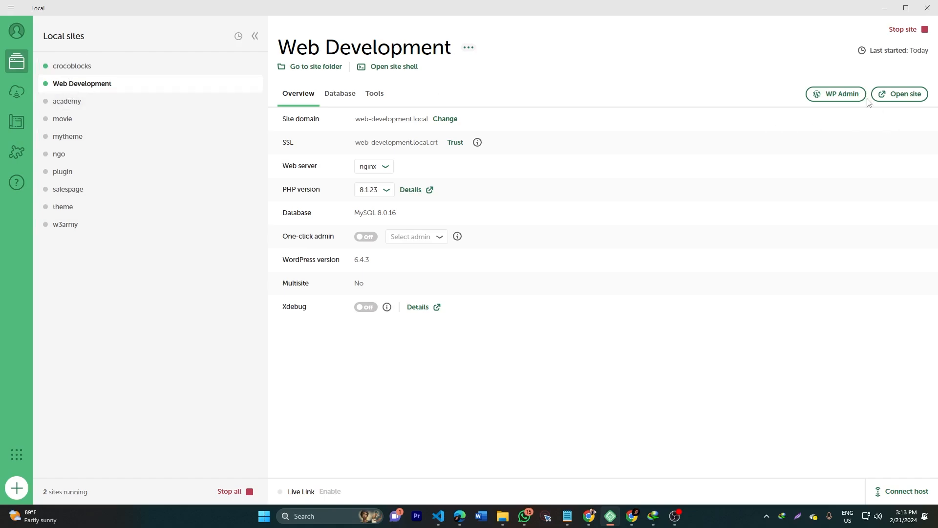
# Step: Log in to the Web Development site's WordPress admin with the admin credentials
pyautogui.click(835, 94)
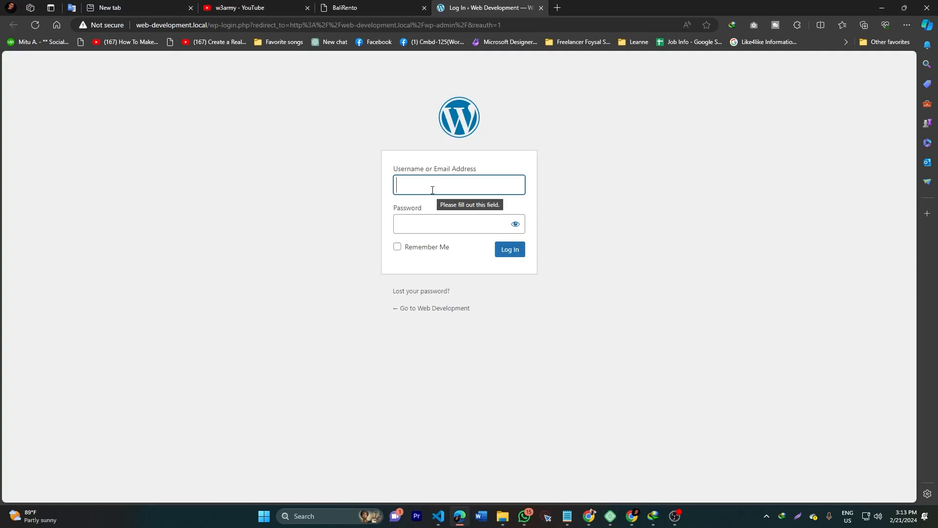
pyautogui.write('admin')
pyautogui.press('Tab')
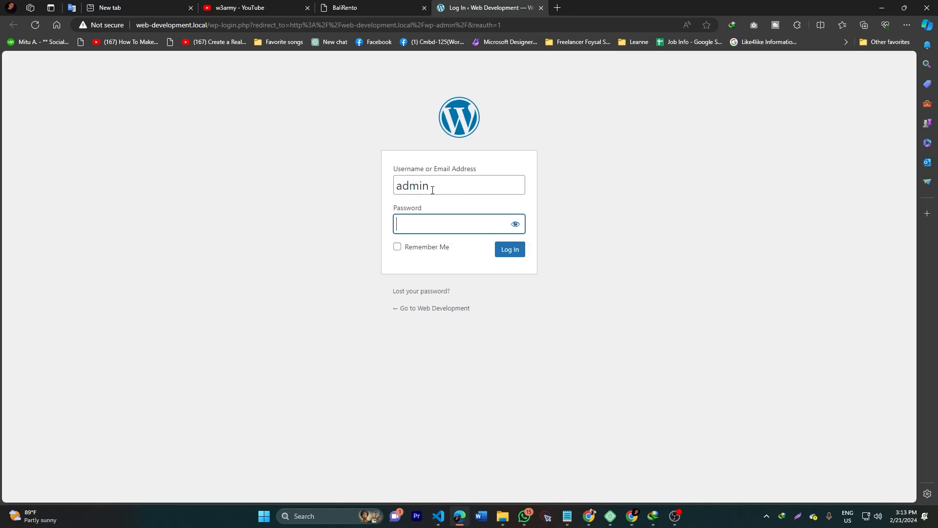
pyautogui.write('admin')
pyautogui.press('Return')
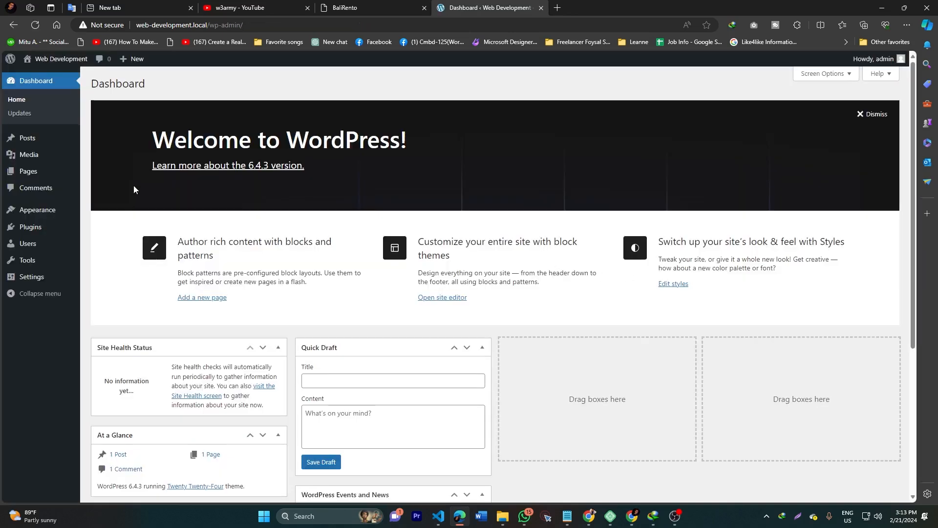
# Step: Glance at the YouTube tab and the site in Local, then return to the dashboard
pyautogui.click(240, 7)
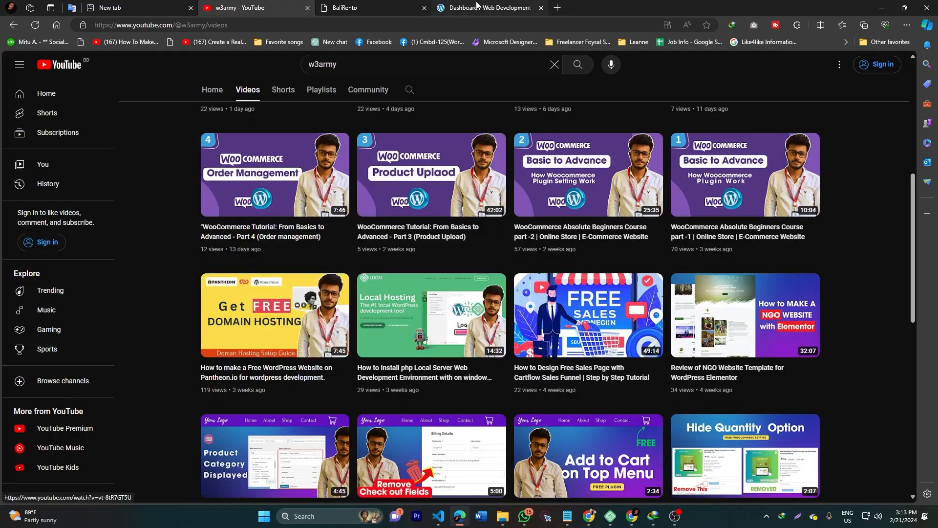
pyautogui.click(533, 8)
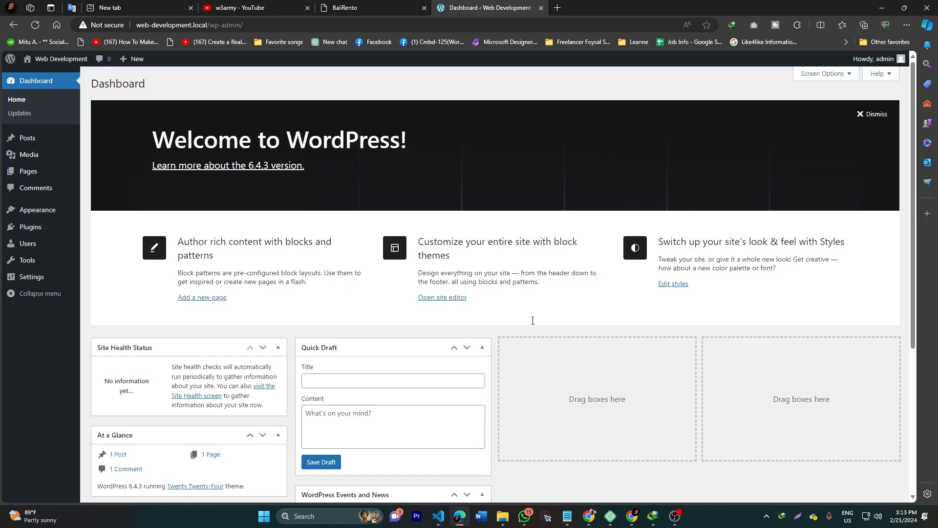
pyautogui.click(610, 516)
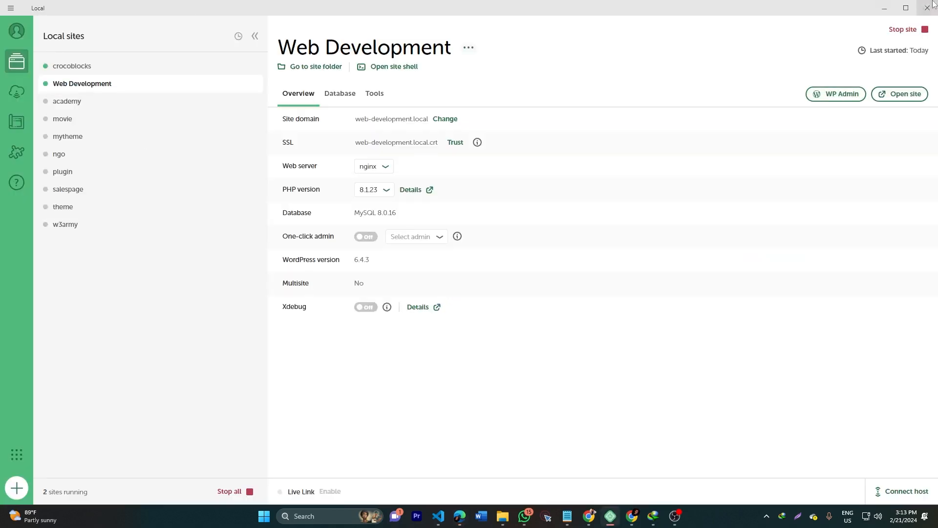
pyautogui.click(884, 8)
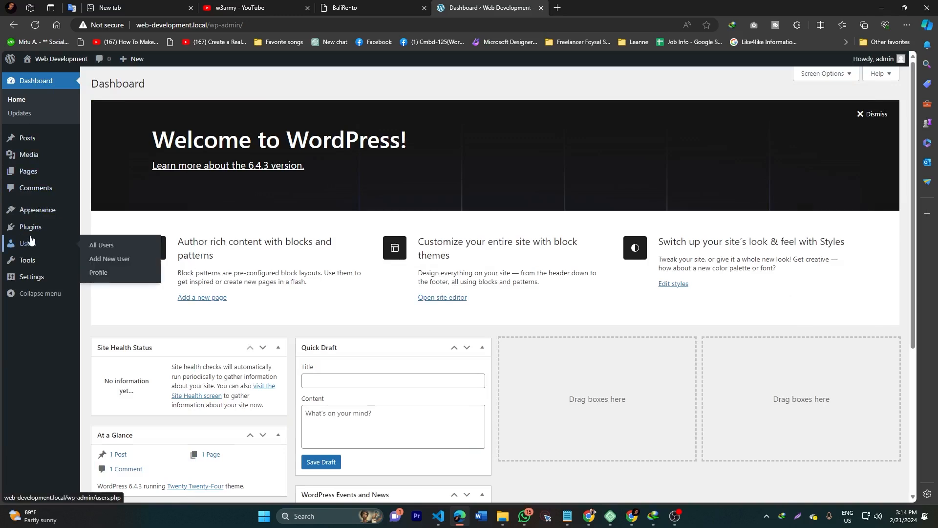
pyautogui.moveTo(30, 232)
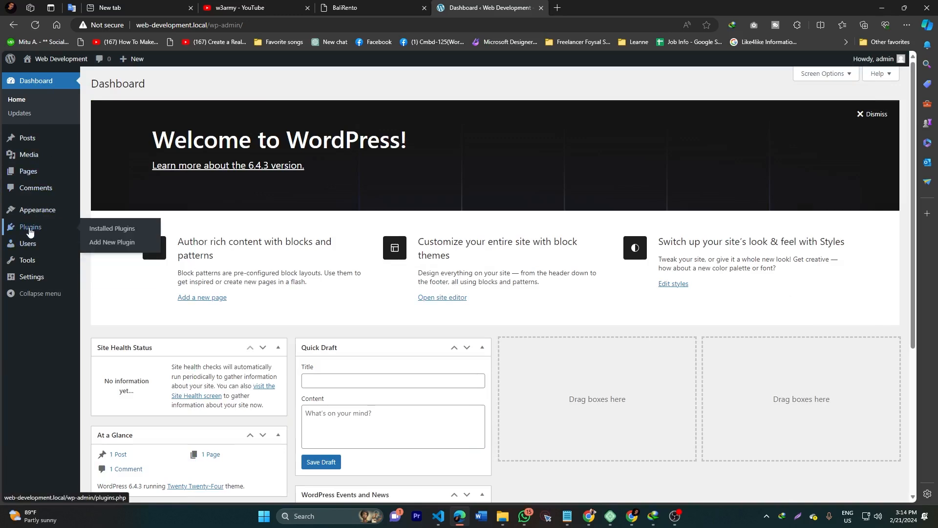
pyautogui.moveTo(504, 525)
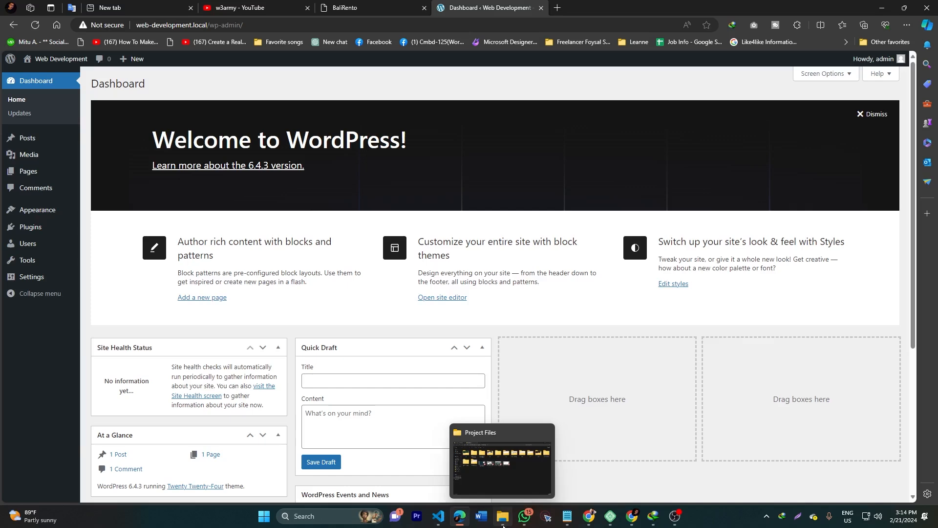
# Step: Open the New Volume (D:) > crocoblock Premium Video > jetplugins > jetplugins folder
pyautogui.click(503, 525)
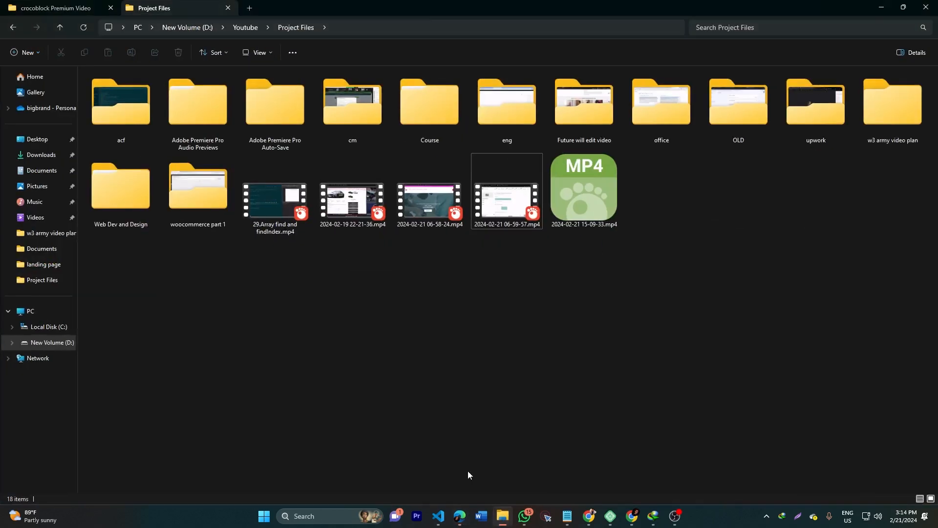
pyautogui.click(74, 344)
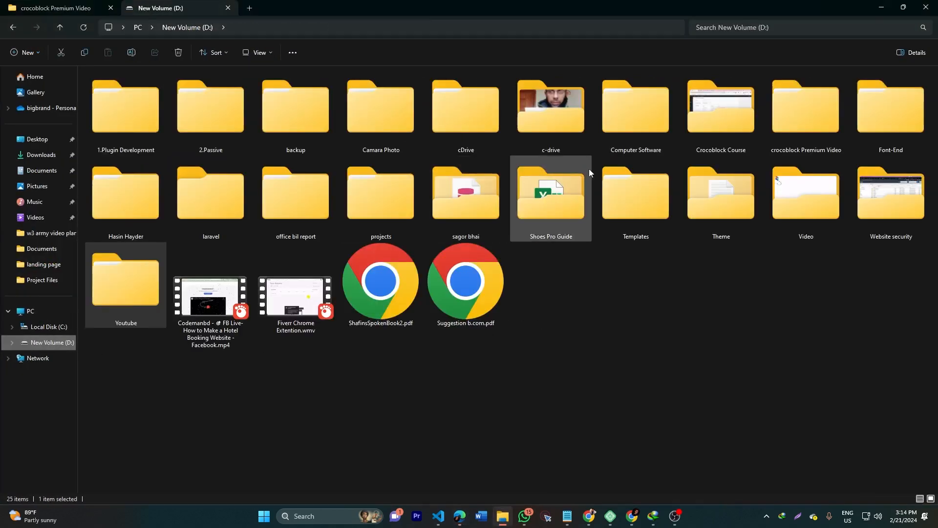
pyautogui.doubleClick(815, 144)
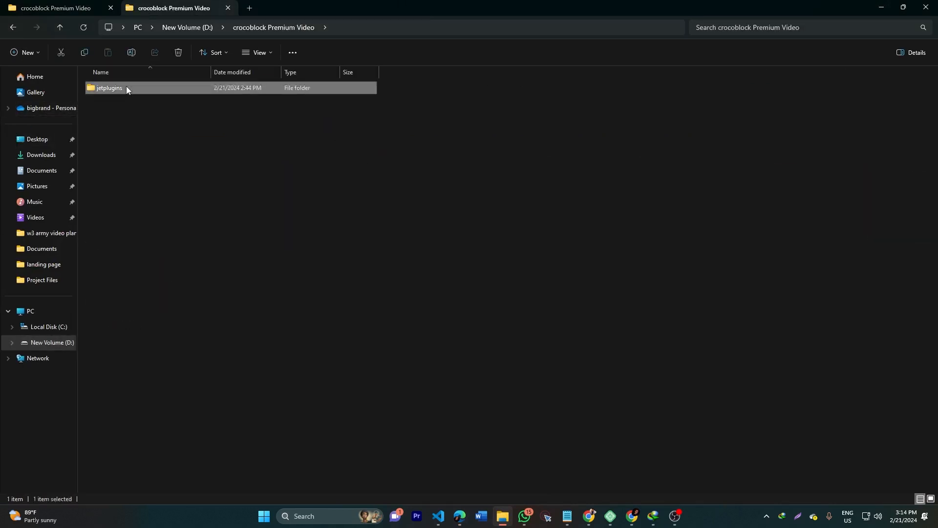
pyautogui.doubleClick(126, 87)
pyautogui.doubleClick(126, 87)
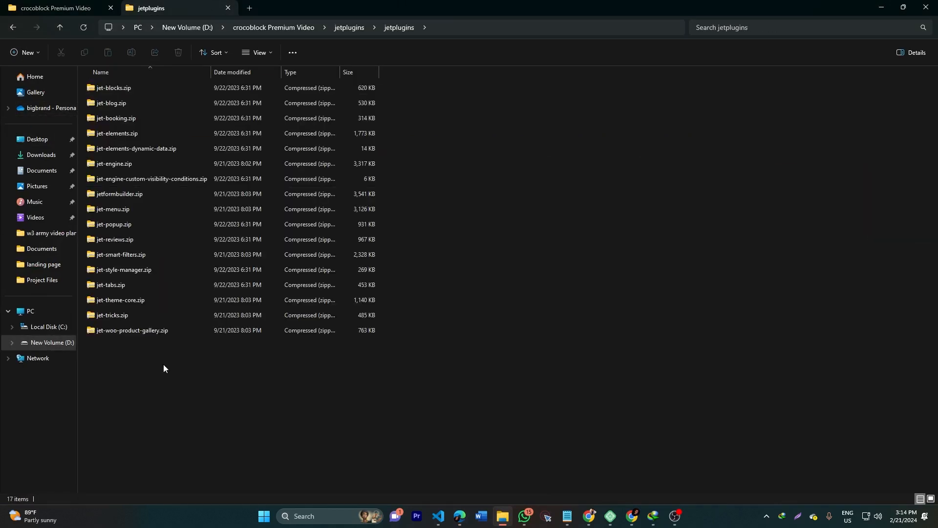
# Step: Select all 17 plugin zip files, then go back to the WordPress dashboard
pyautogui.moveTo(123, 377); pyautogui.dragTo(122, 89)
pyautogui.click(112, 389)
pyautogui.moveTo(125, 398); pyautogui.dragTo(114, 89)
pyautogui.click(143, 386)
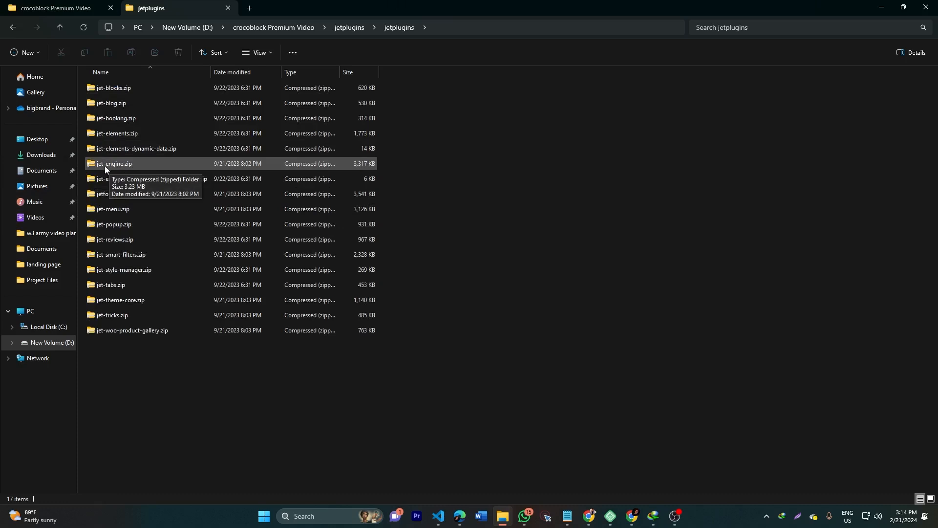
pyautogui.moveTo(161, 421); pyautogui.dragTo(111, 86)
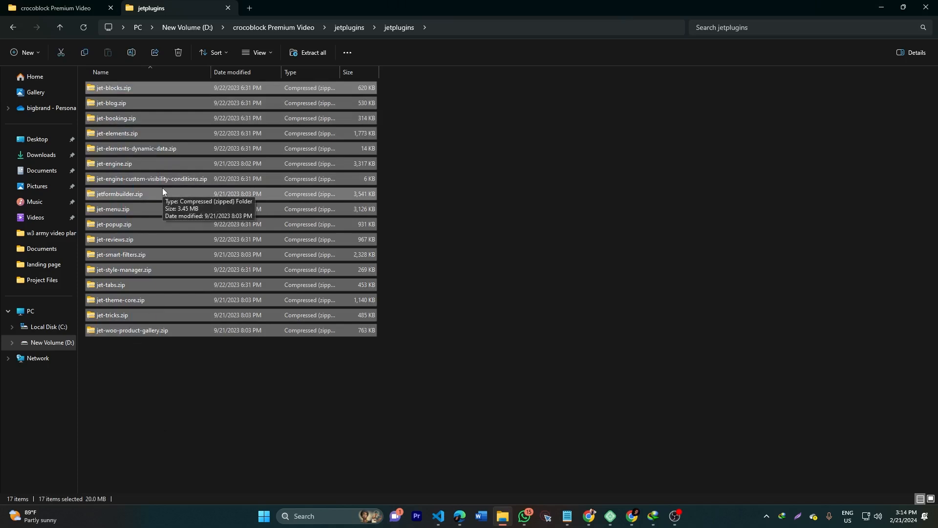
pyautogui.moveTo(134, 351); pyautogui.dragTo(119, 84)
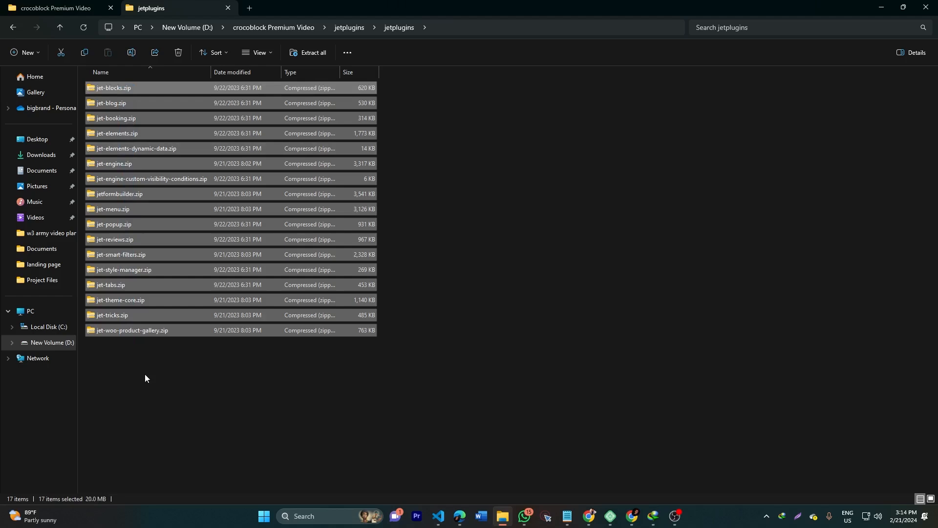
pyautogui.click(460, 516)
# Step: Install and activate the Hello Elementor theme from Appearance > Themes > Add New Theme
pyautogui.moveTo(31, 227)
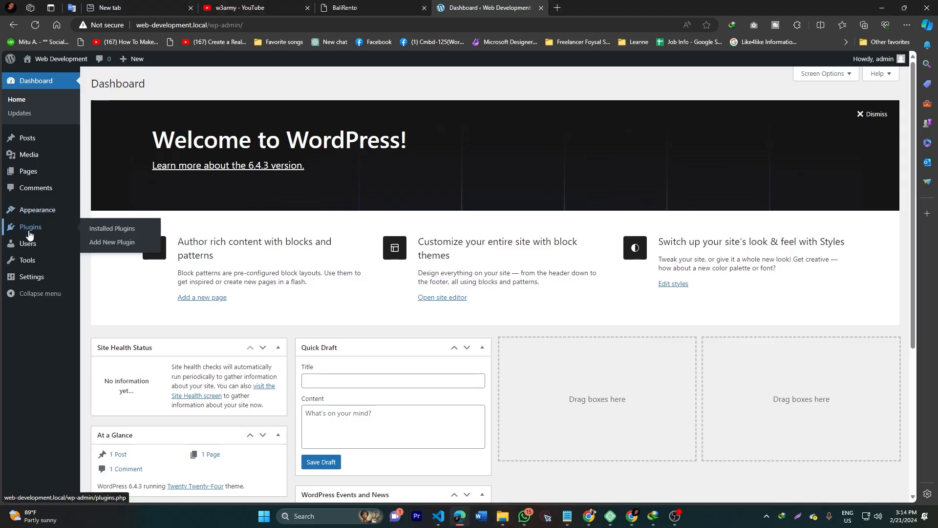
pyautogui.moveTo(41, 211)
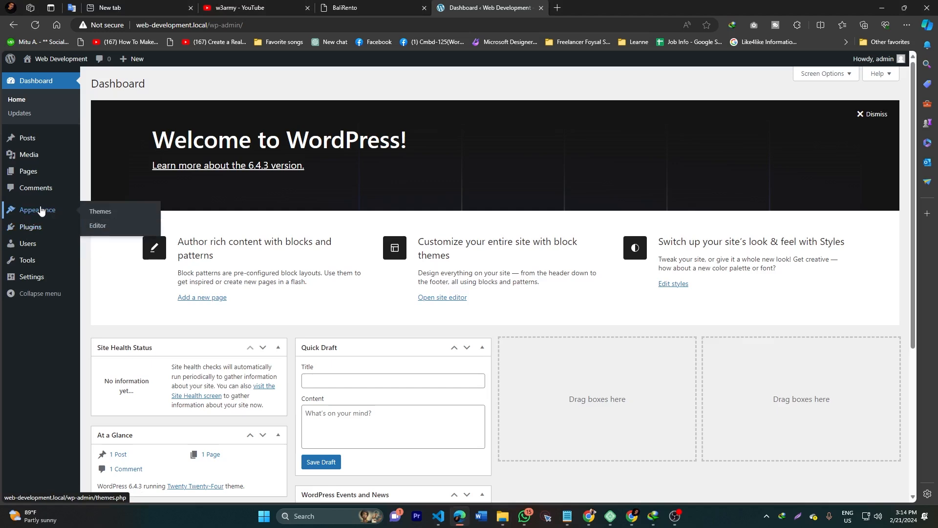
pyautogui.click(98, 213)
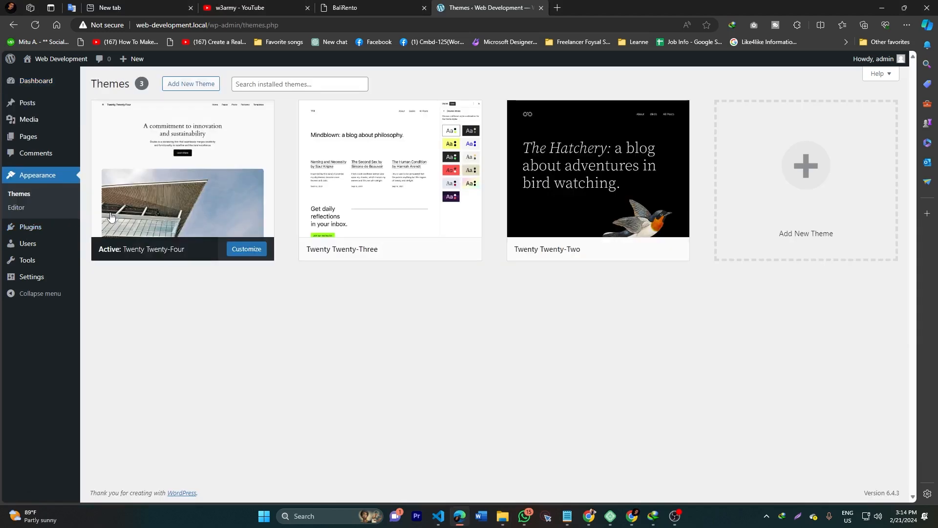
pyautogui.click(201, 89)
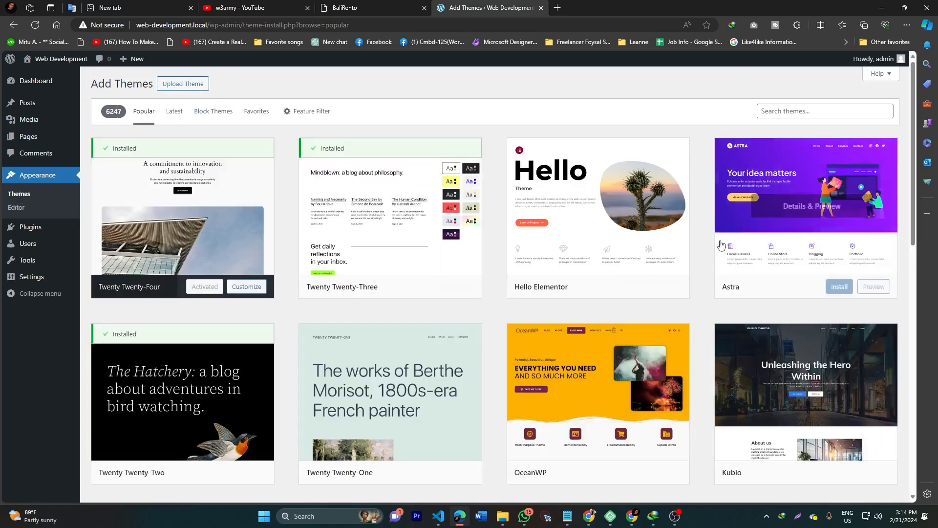
pyautogui.moveTo(601, 278)
pyautogui.click(630, 287)
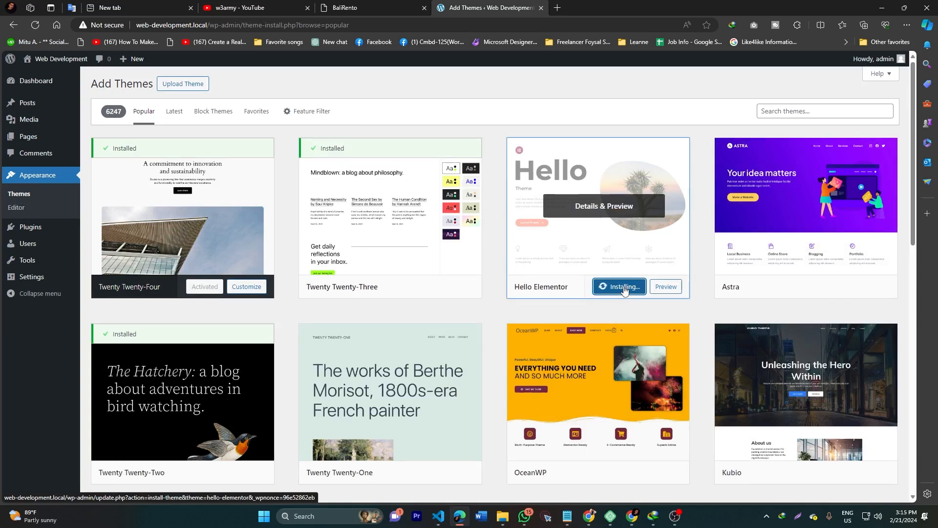
pyautogui.click(621, 288)
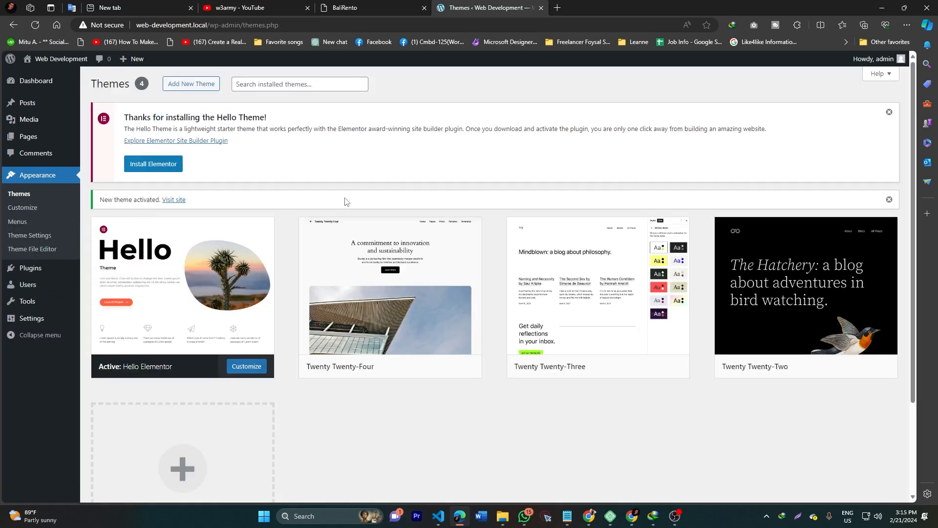
# Step: Start installing the recommended Elementor plugin from the theme's thank-you notice
pyautogui.moveTo(205, 278)
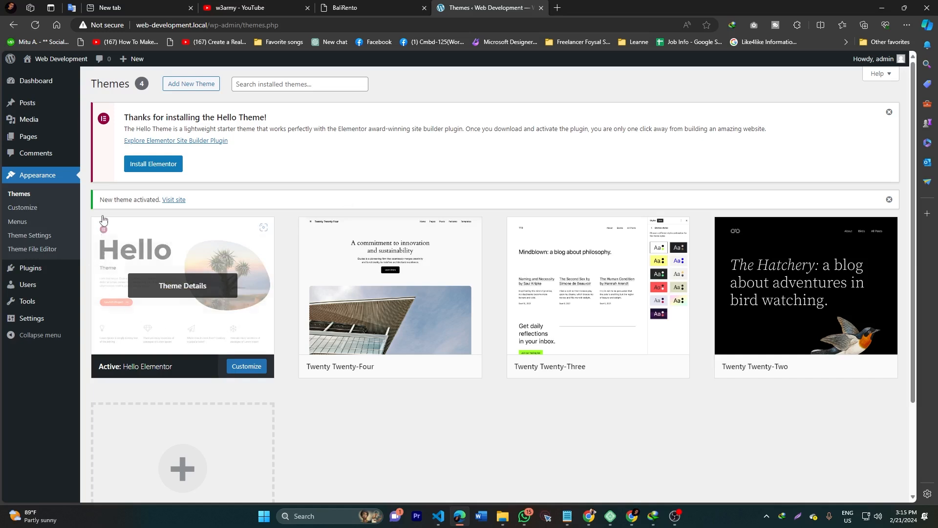
pyautogui.moveTo(129, 118); pyautogui.dragTo(237, 117)
pyautogui.click(157, 169)
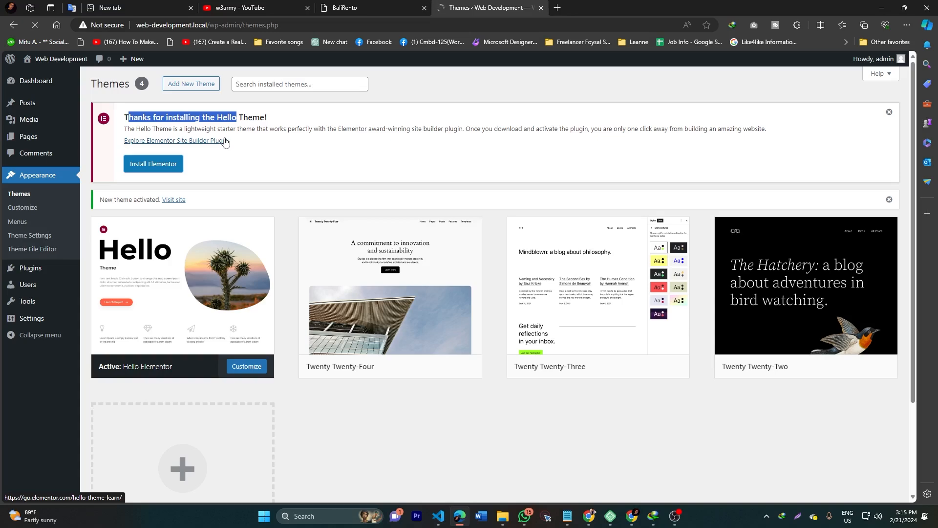
# Step: After checking the BaliRento demo tab, activate Elementor and close its getting-started setup
pyautogui.click(345, 7)
pyautogui.scroll(-15, 369, 342)
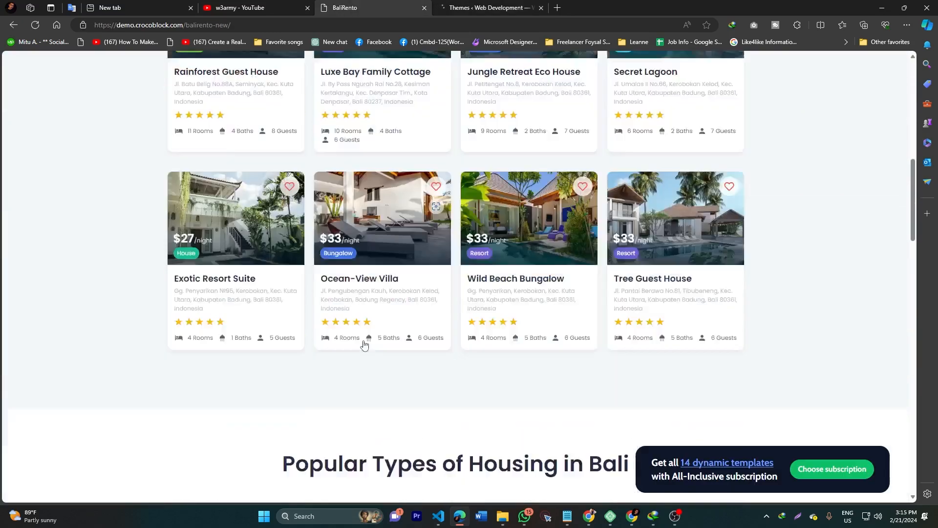
pyautogui.scroll(15, 361, 345)
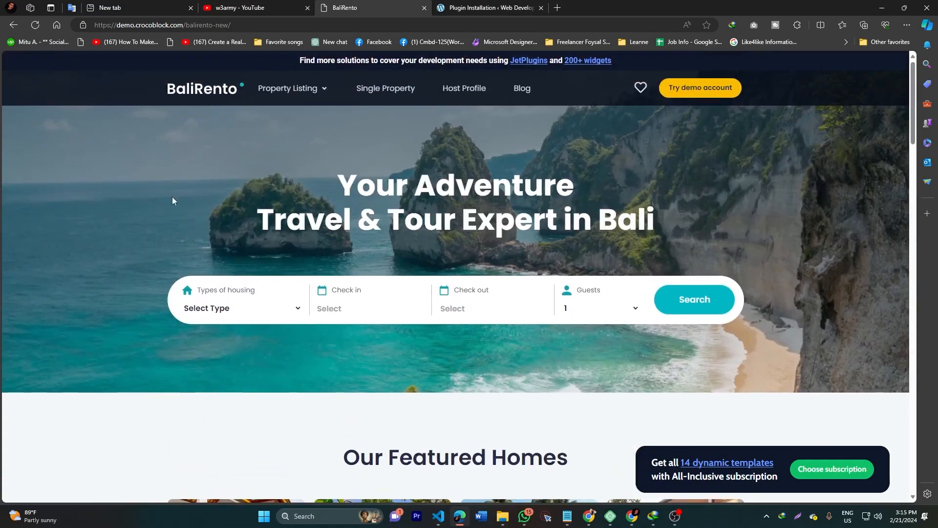
pyautogui.moveTo(339, 91)
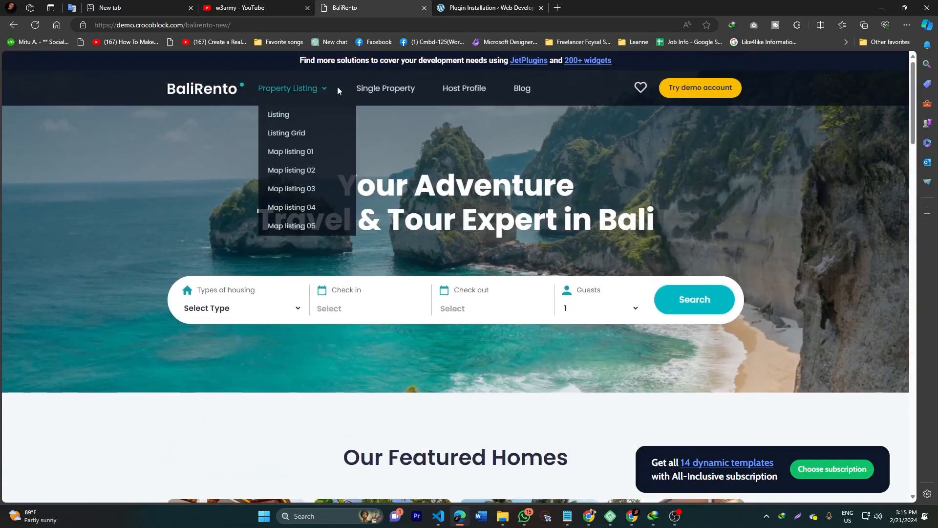
pyautogui.click(475, 9)
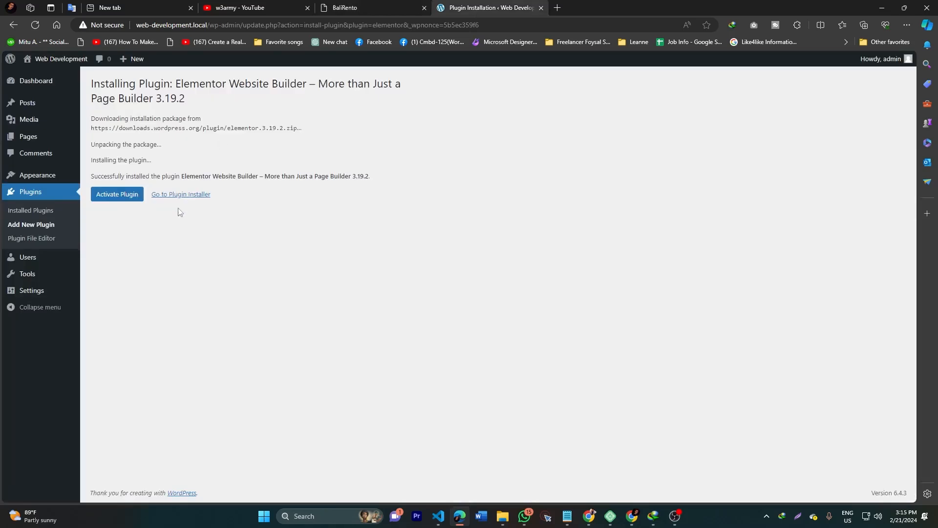
pyautogui.click(116, 198)
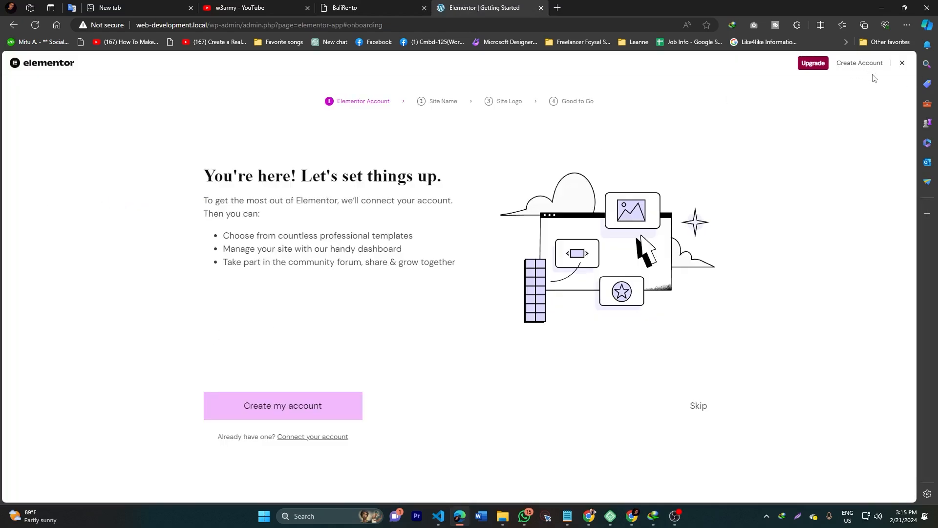
pyautogui.click(902, 66)
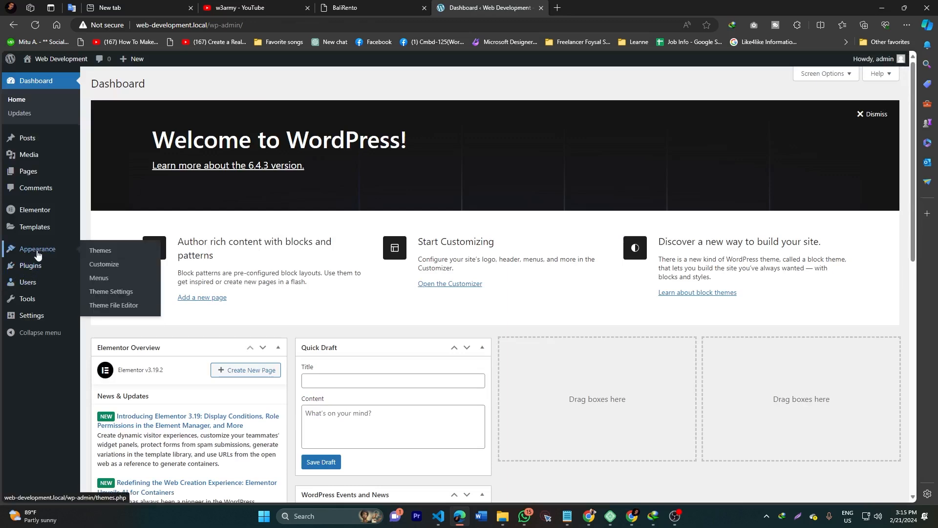
# Step: Install and activate the Classic Editor plugin from Plugins > Add New
pyautogui.moveTo(35, 265)
pyautogui.click(123, 292)
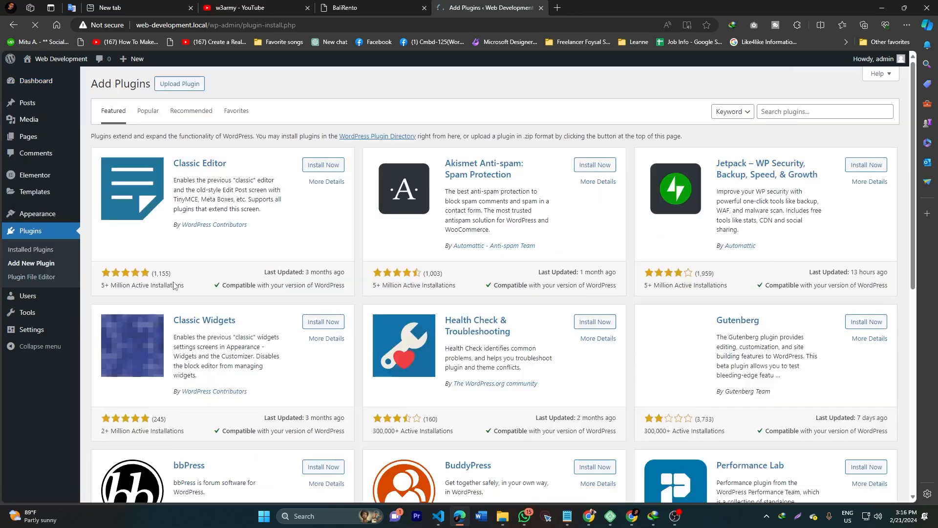
pyautogui.click(322, 166)
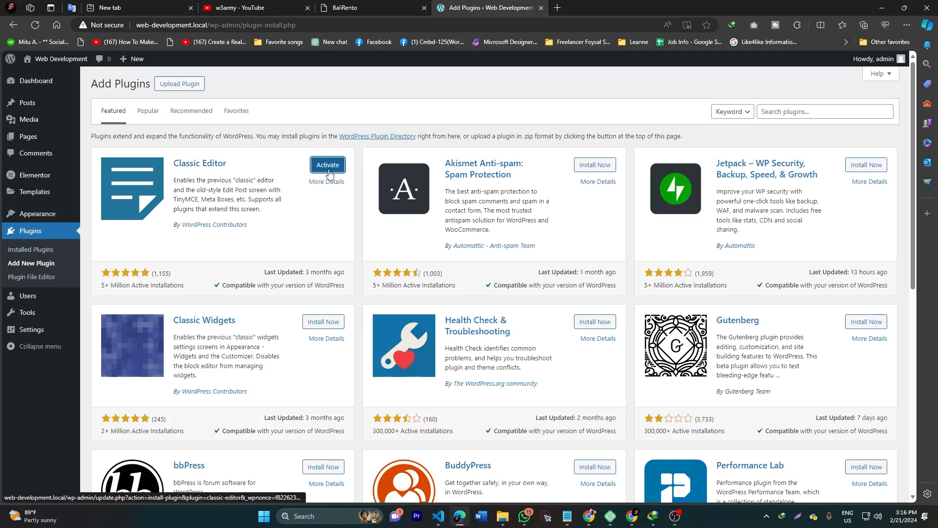
pyautogui.click(329, 166)
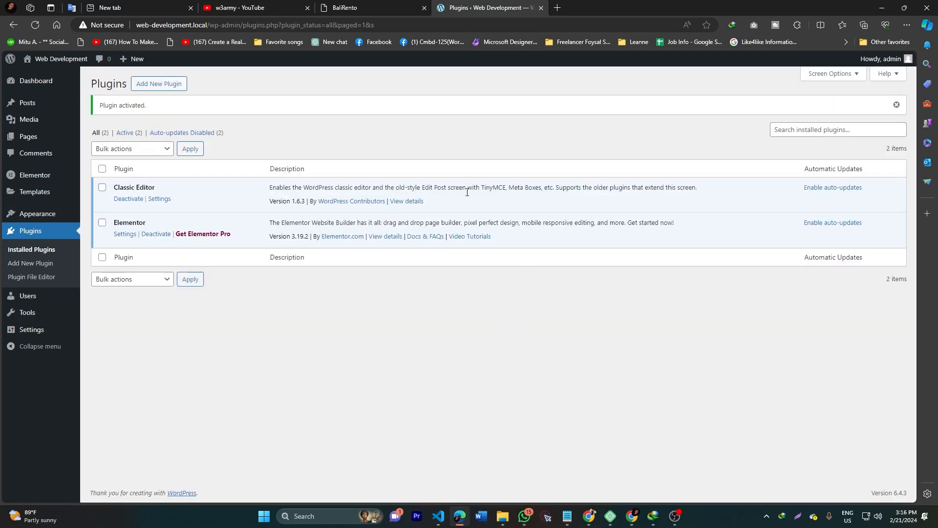
# Step: On the BaliRento demo, choose House as the housing type and scroll to the Our Featured Homes cards
pyautogui.moveTo(34, 312)
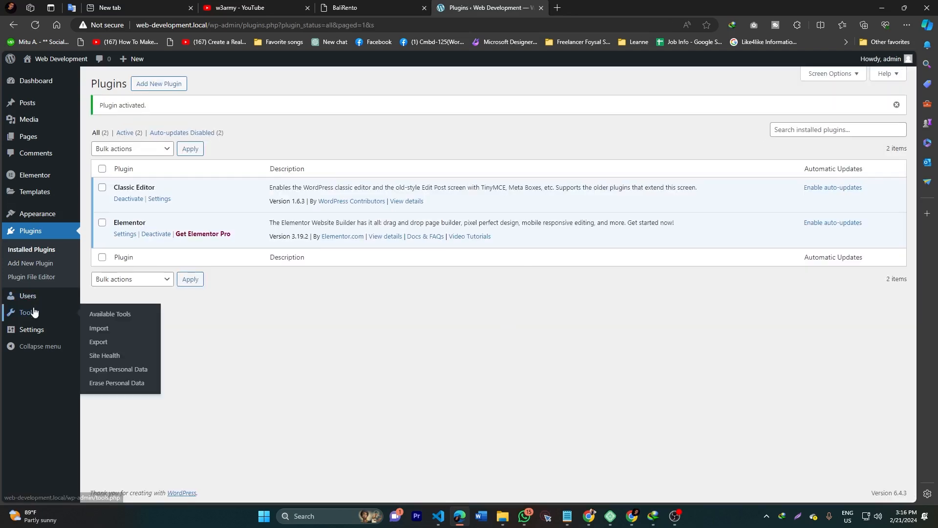
pyautogui.click(349, 7)
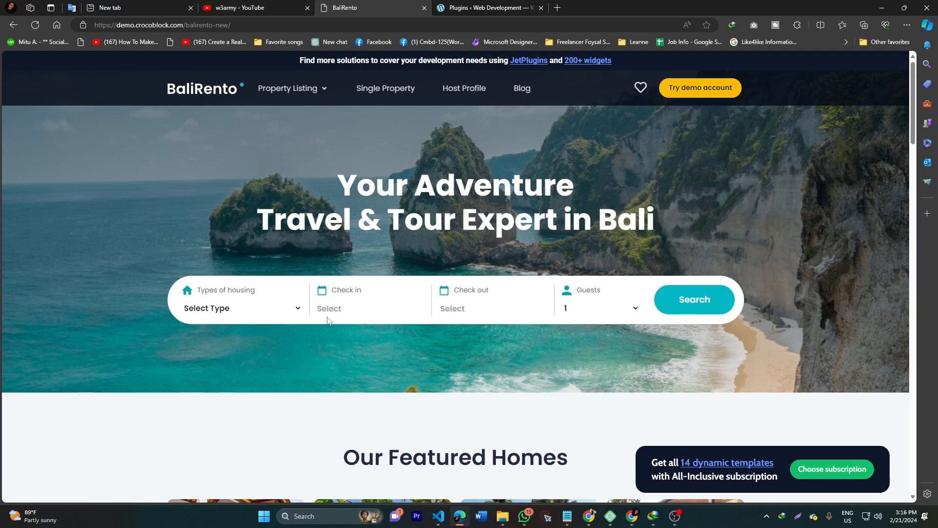
pyautogui.click(224, 318)
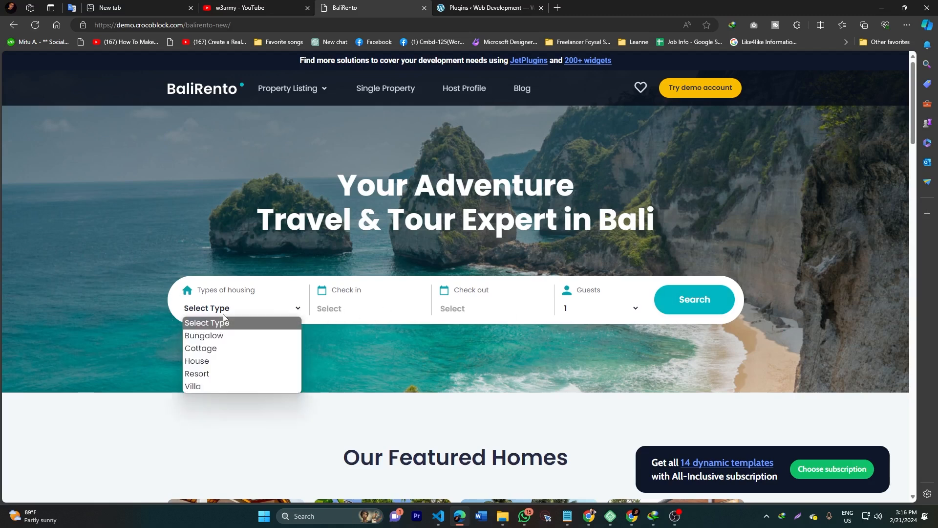
pyautogui.click(209, 361)
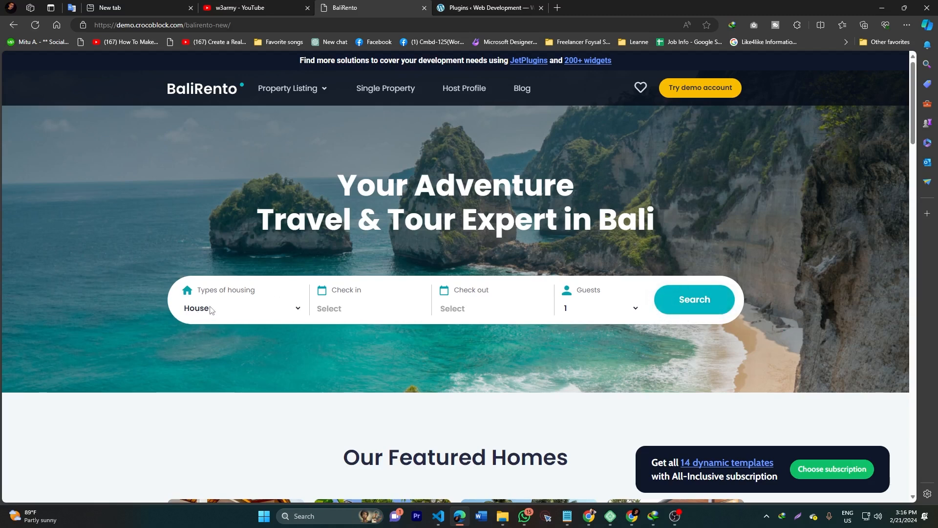
pyautogui.click(699, 294)
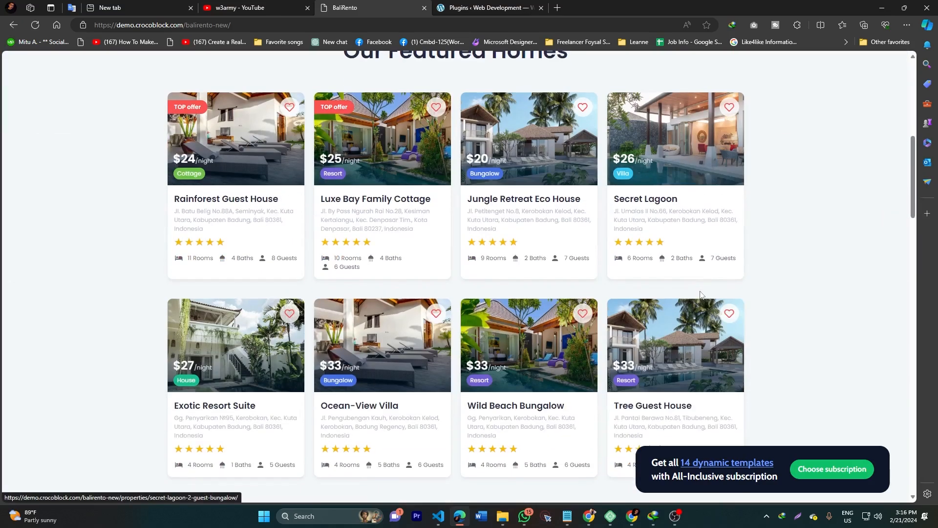
pyautogui.scroll(-2, 460, 216)
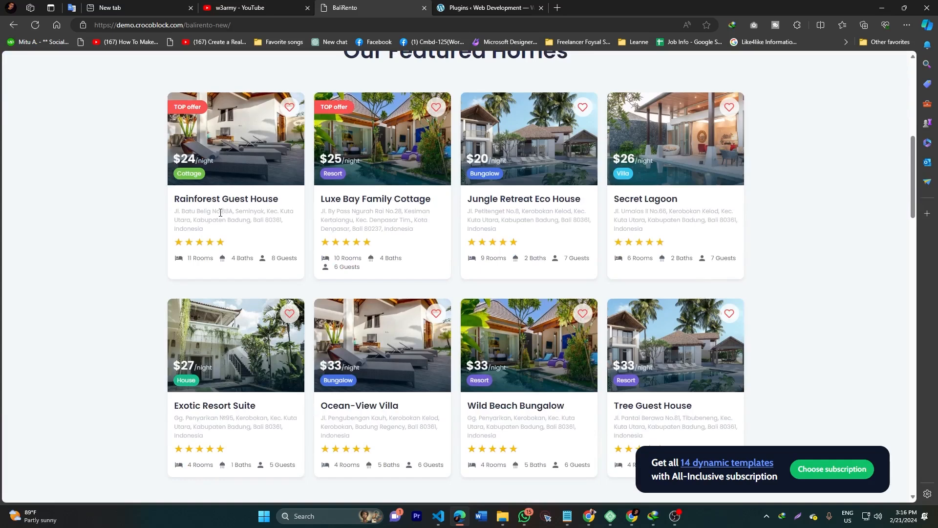
pyautogui.scroll(2, 221, 212)
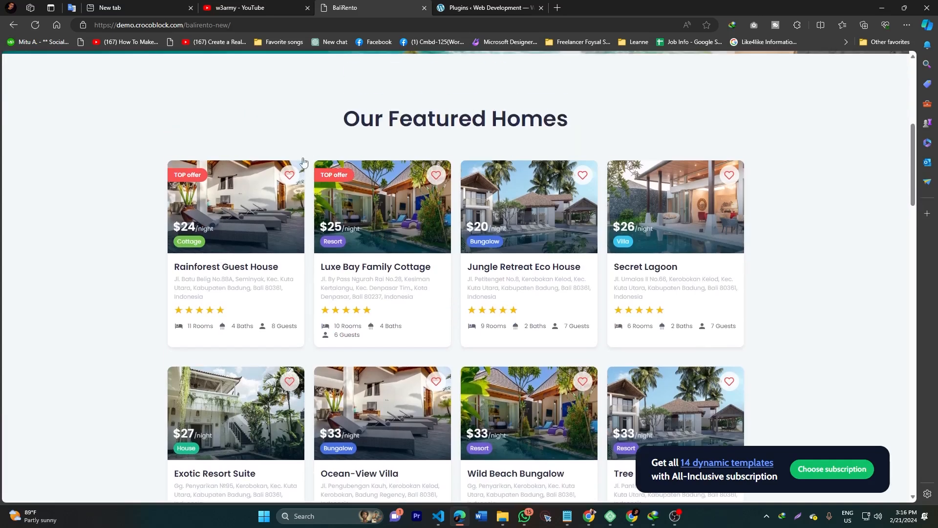
# Step: Open the Rainforest Guest House listing in a new tab, look at its title, then close it
pyautogui.middleClick(200, 266)
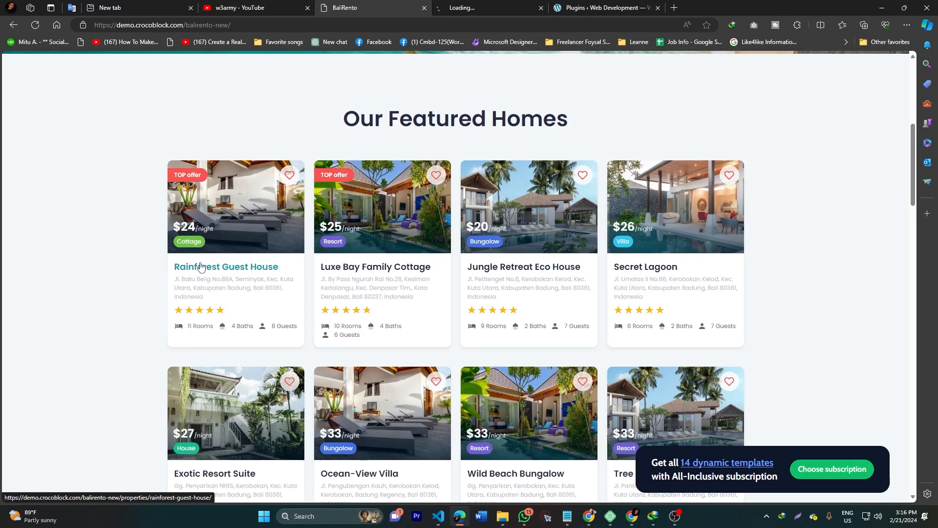
pyautogui.click(466, 6)
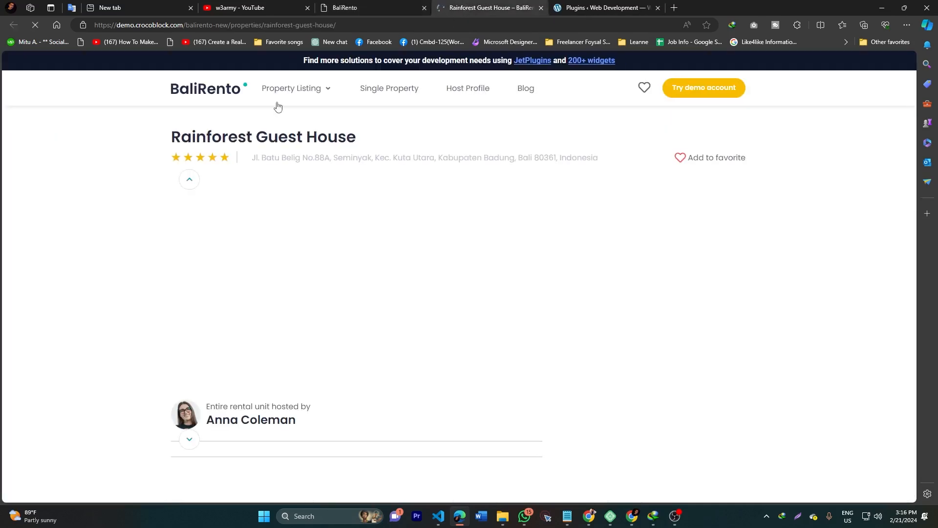
pyautogui.moveTo(157, 141); pyautogui.dragTo(215, 137)
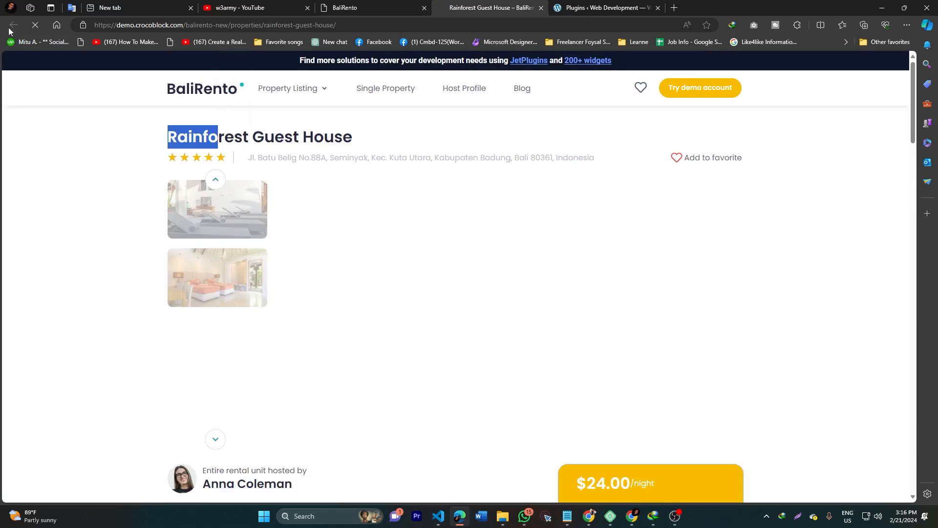
pyautogui.middleClick(507, 4)
# Step: Open Luxe Bay Family Cottage in a new tab and review its title, address and details
pyautogui.middleClick(356, 268)
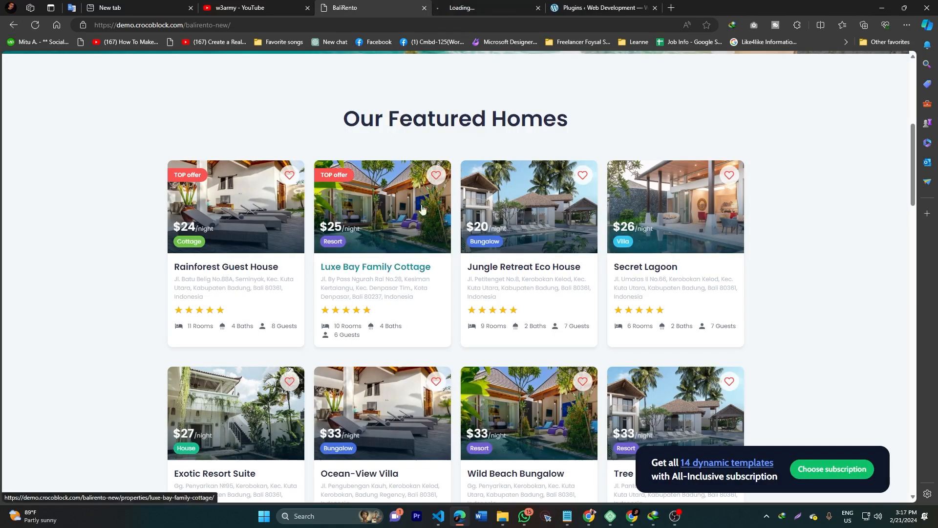
pyautogui.click(486, 4)
pyautogui.moveTo(174, 136); pyautogui.dragTo(364, 138)
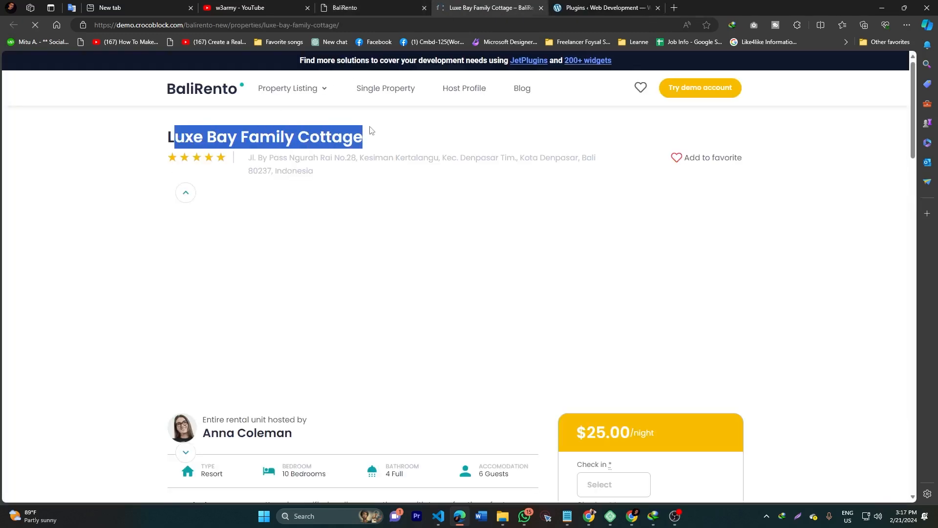
pyautogui.moveTo(272, 157); pyautogui.dragTo(303, 171)
pyautogui.scroll(-4, 216, 206)
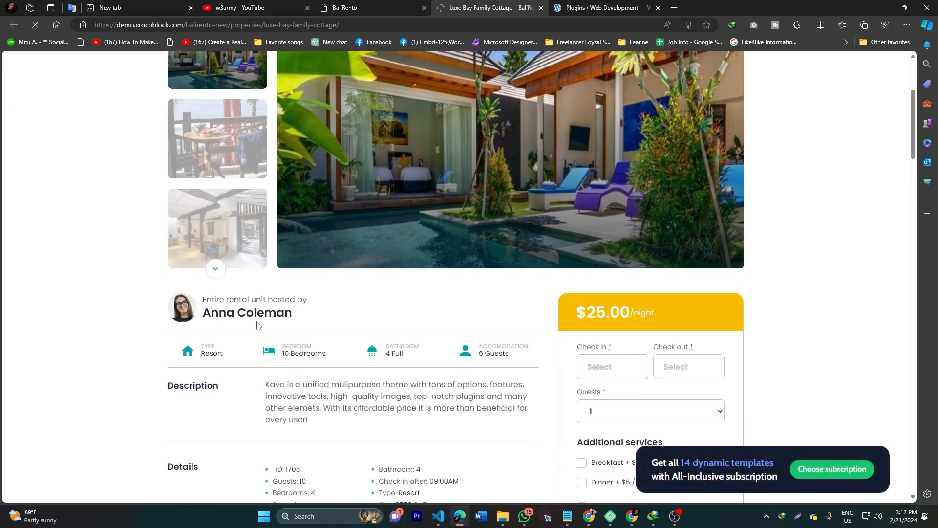
pyautogui.scroll(-3, 243, 264)
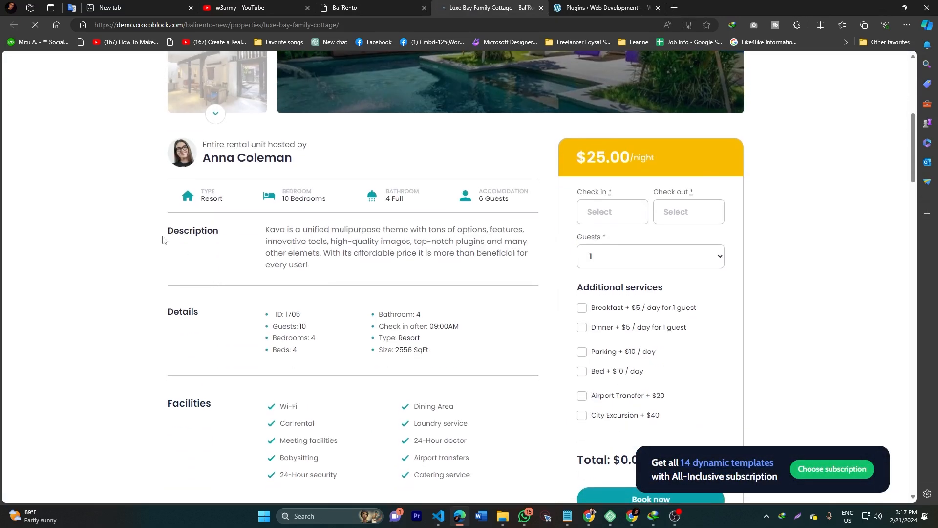
pyautogui.moveTo(166, 237); pyautogui.dragTo(312, 242)
pyautogui.moveTo(166, 309); pyautogui.dragTo(420, 338)
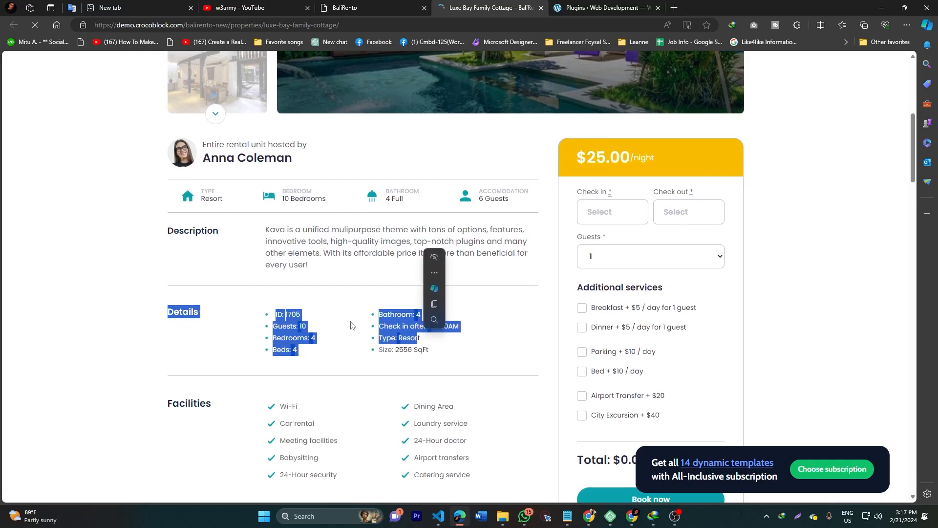
pyautogui.scroll(-3, 196, 312)
pyautogui.scroll(-13, 176, 391)
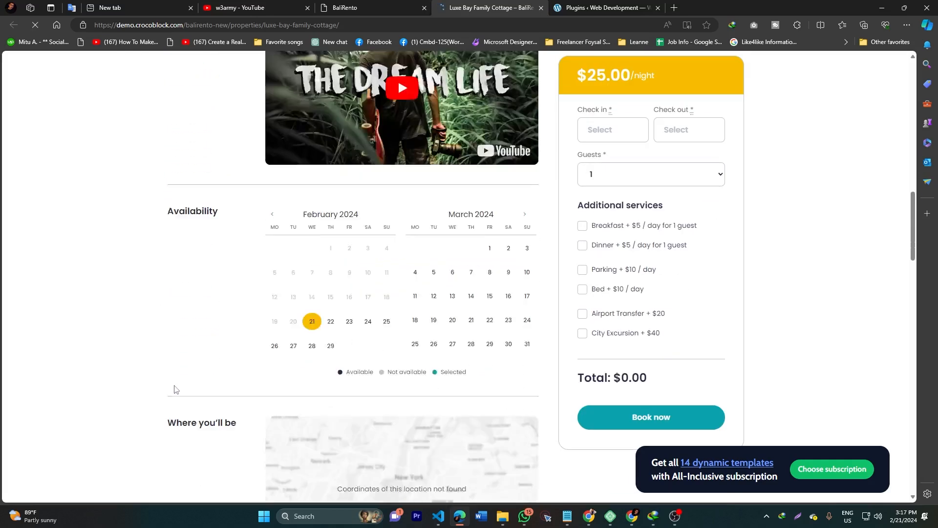
pyautogui.scroll(-7, 313, 364)
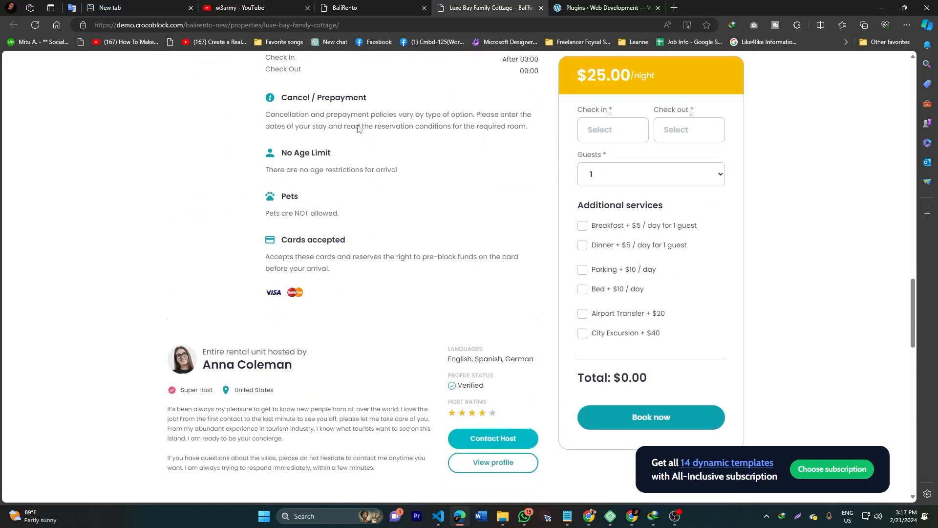
pyautogui.click(618, 8)
pyautogui.moveTo(36, 194)
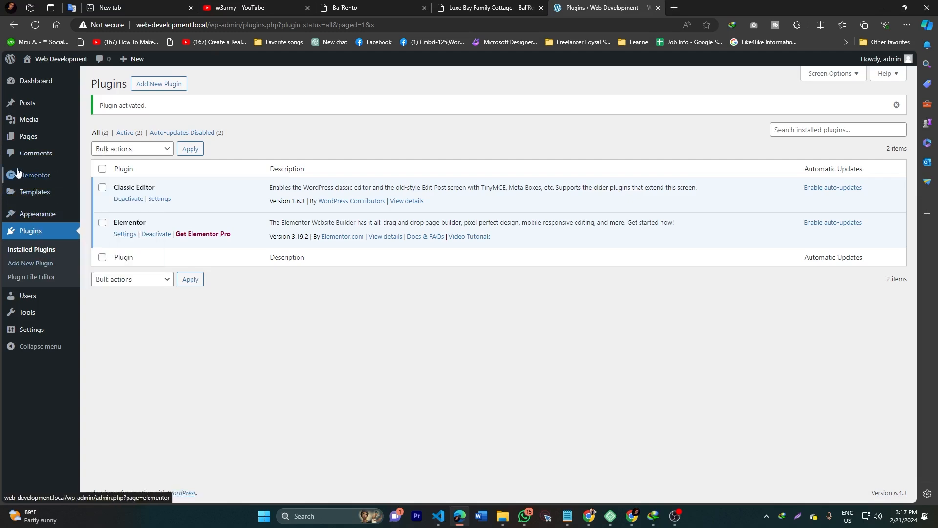
# Step: Start a new blank post from Posts > Add New Post and scroll down its fields
pyautogui.click(24, 110)
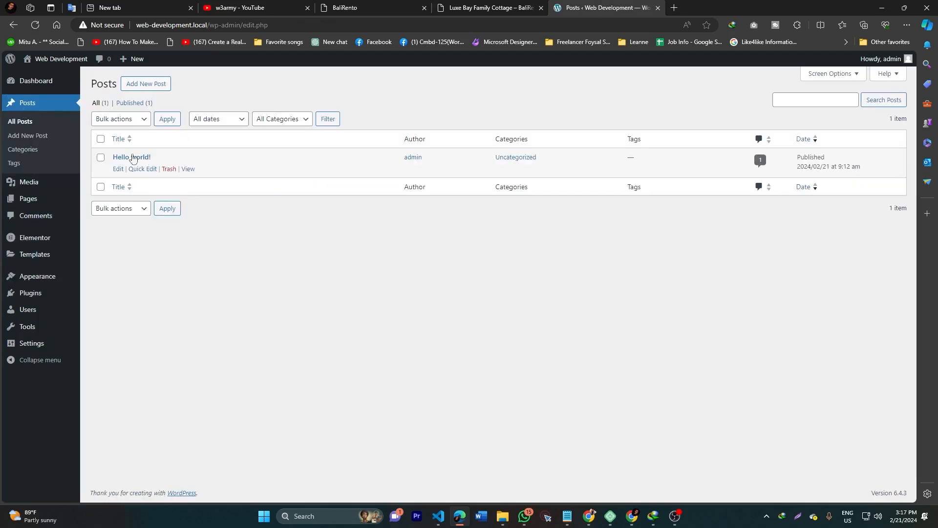
pyautogui.click(135, 93)
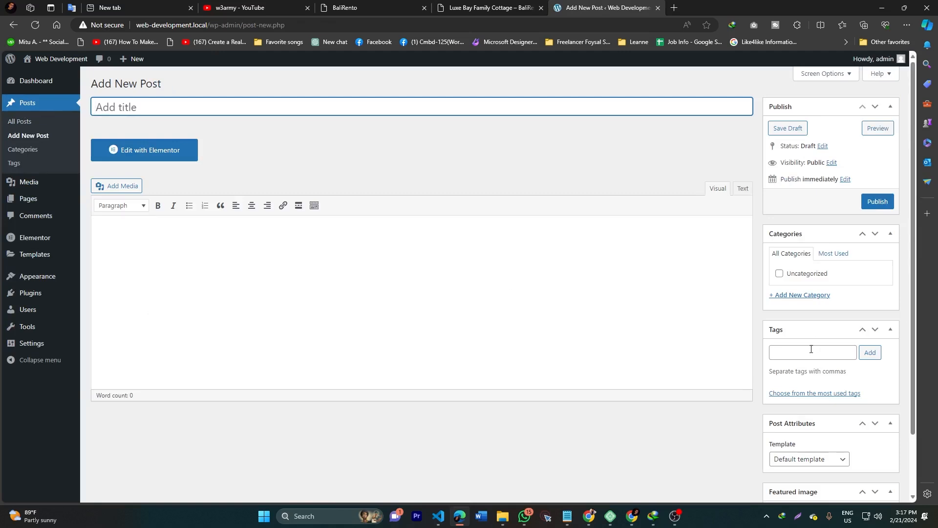
pyautogui.scroll(-2, 811, 350)
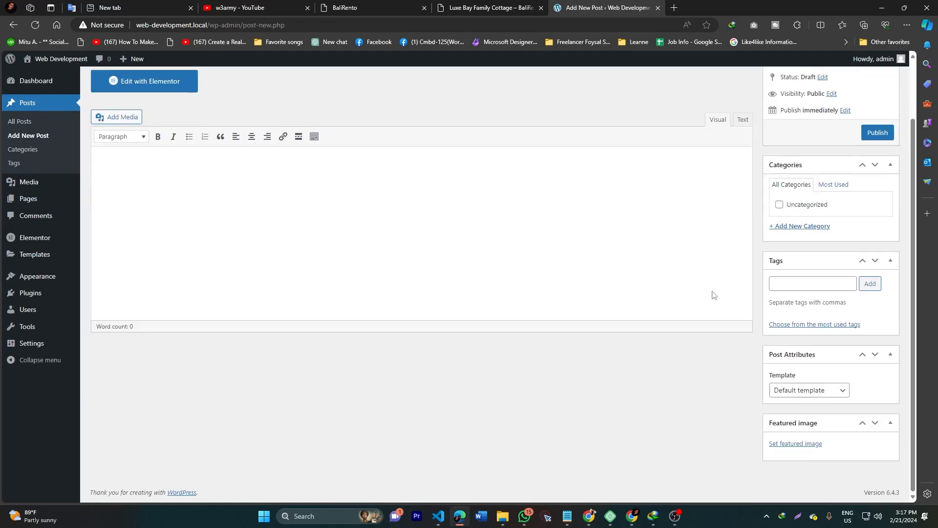
# Step: Look over the Luxe Bay Family Cottage listing's description and Details list
pyautogui.click(469, 6)
pyautogui.scroll(10, 398, 284)
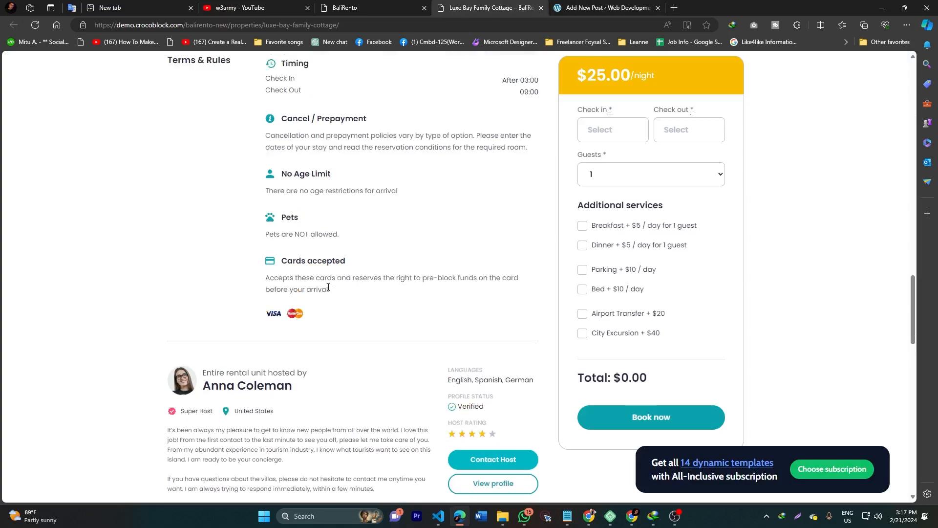
pyautogui.scroll(-6, 69, 295)
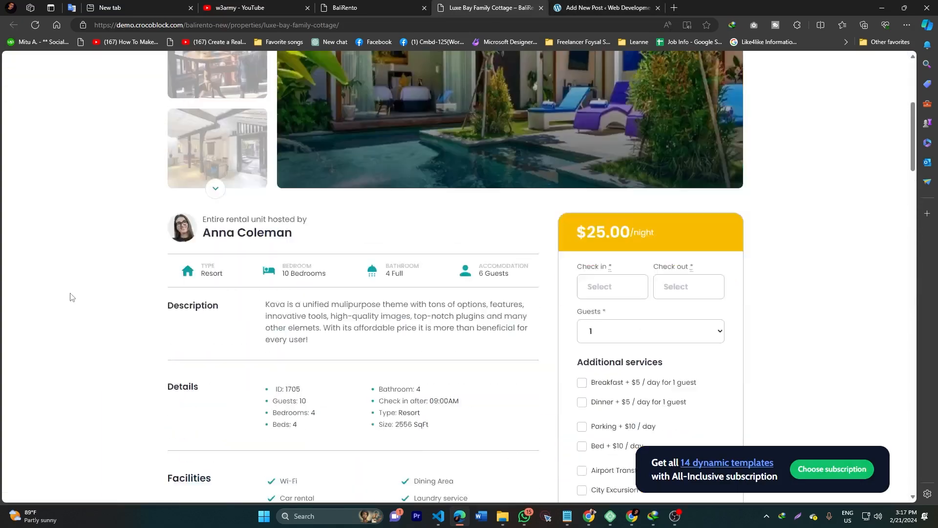
pyautogui.moveTo(160, 231); pyautogui.dragTo(326, 307)
pyautogui.moveTo(151, 310); pyautogui.dragTo(448, 351)
pyautogui.click(445, 355)
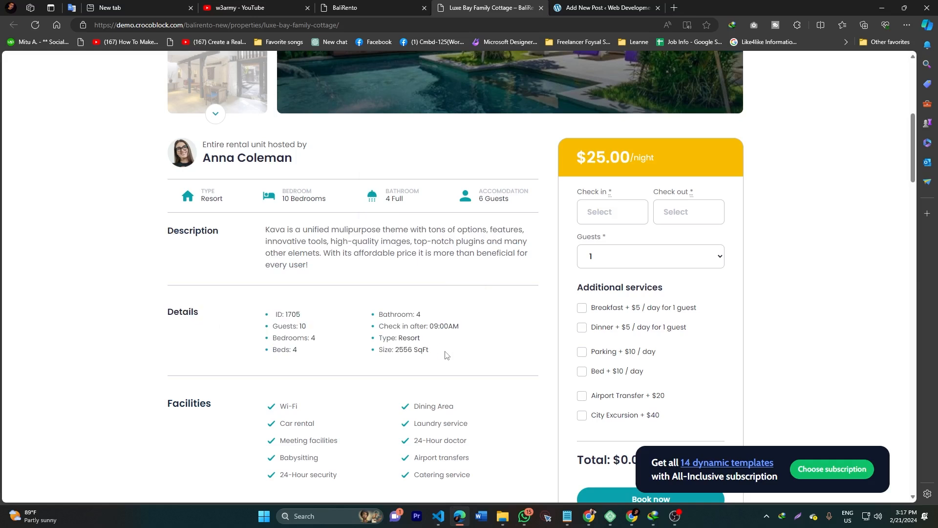
# Step: Compare the new post editor's fields against the Luxe Bay Family Cottage listing
pyautogui.click(602, 9)
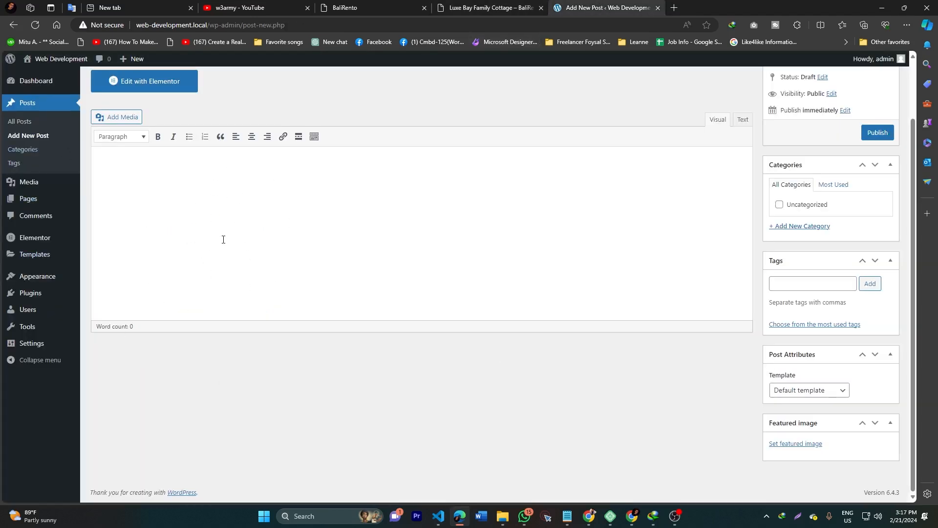
pyautogui.click(473, 8)
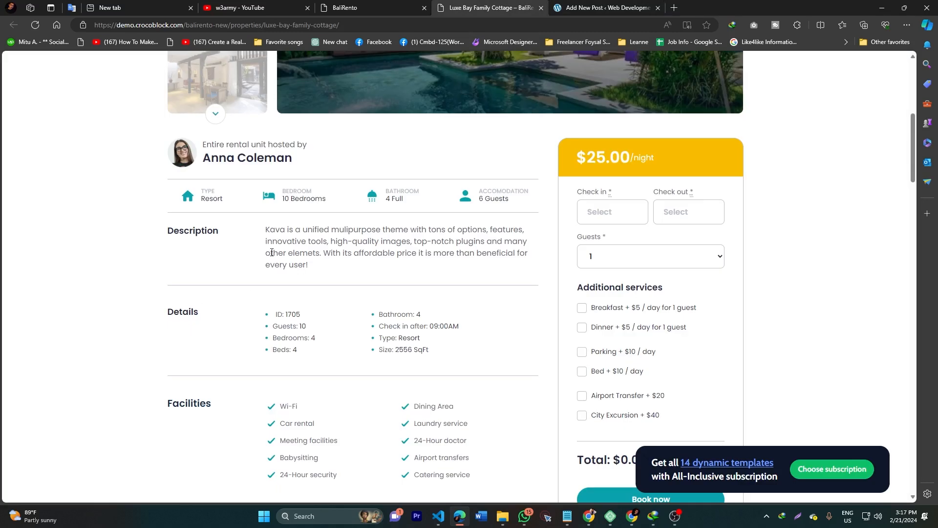
pyautogui.click(593, 6)
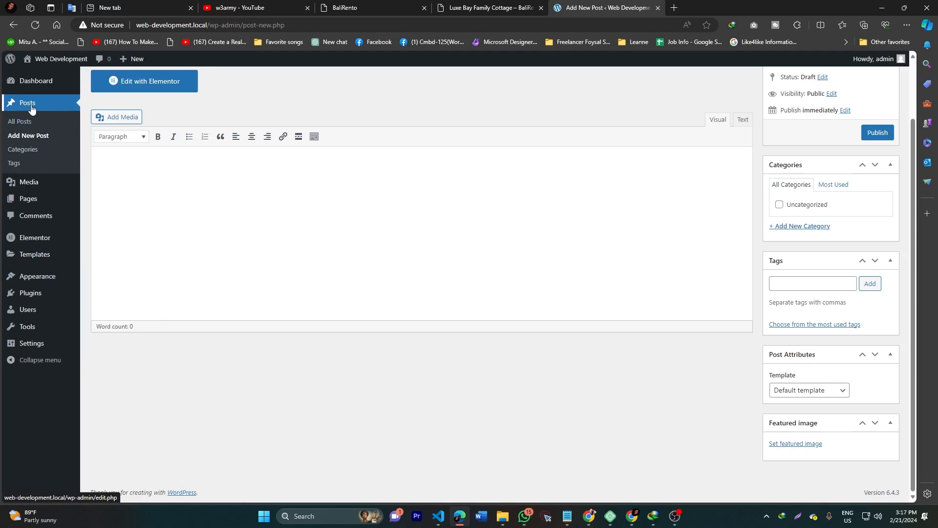
pyautogui.scroll(2, 196, 199)
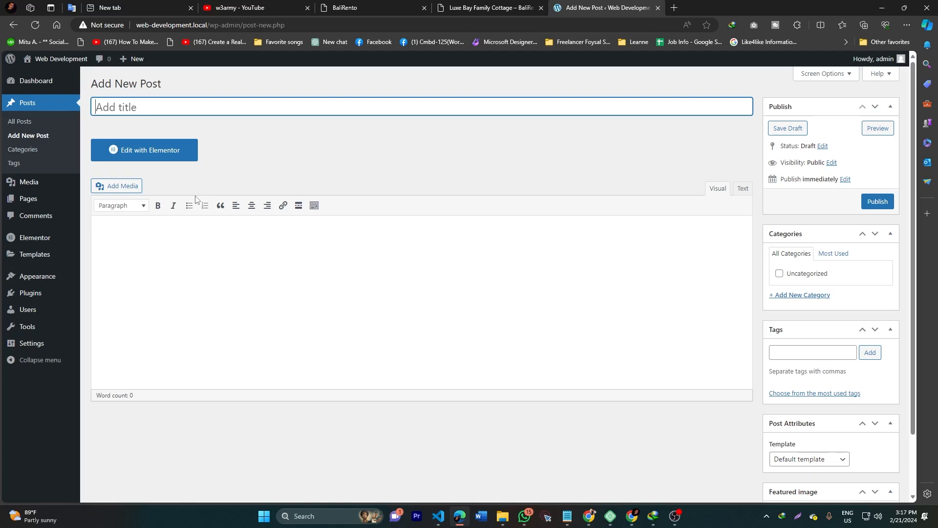
pyautogui.moveTo(28, 300)
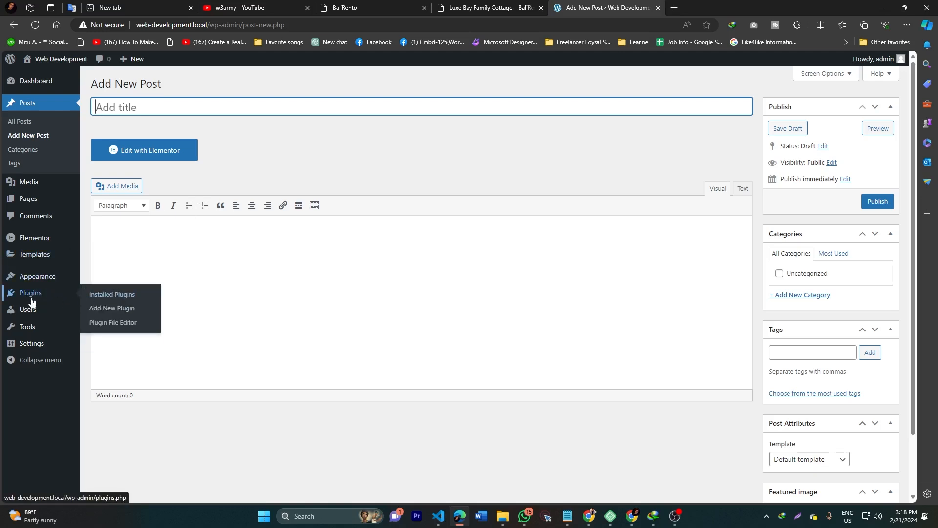
# Step: Go to Plugins > Add New Plugin and open the upload file browser
pyautogui.click(114, 296)
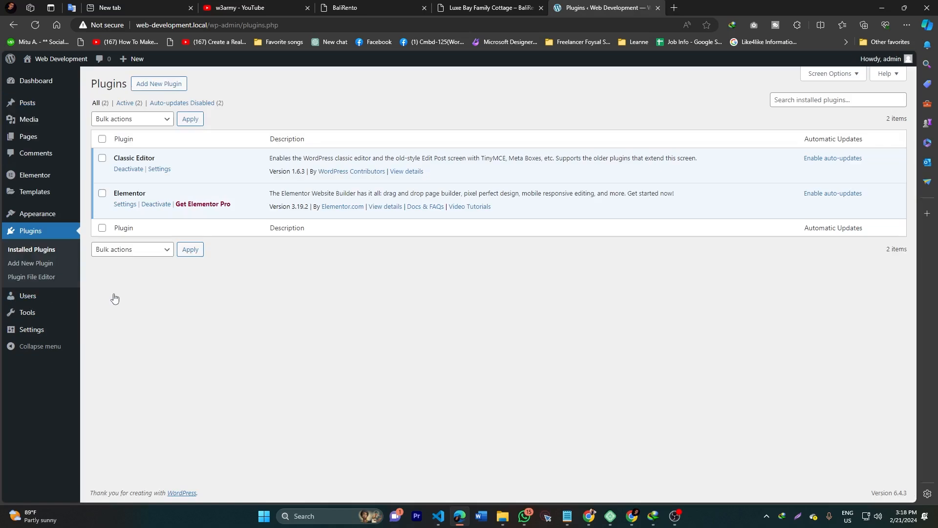
pyautogui.click(159, 87)
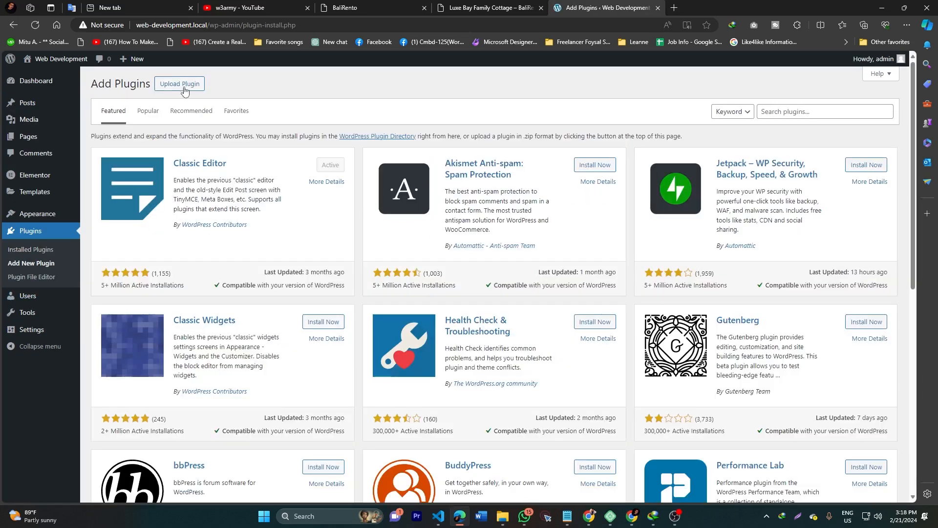
pyautogui.click(180, 84)
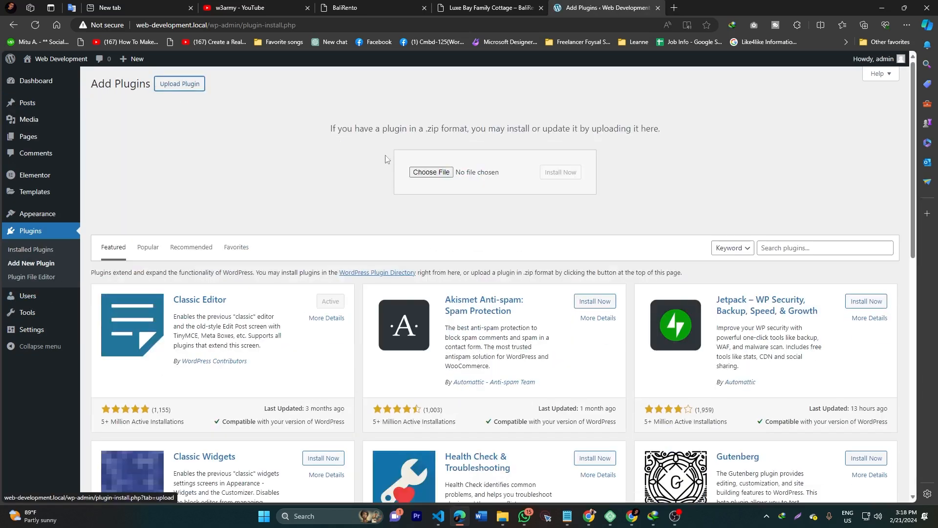
pyautogui.click(456, 180)
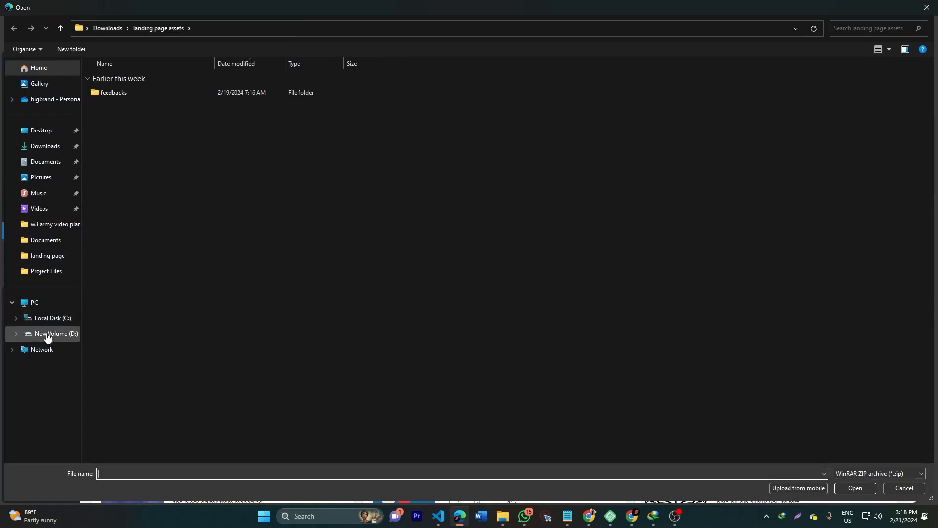
# Step: Pick jet-engine.zip from D:\crocoblock Premium Video\jetplugins\jetplugins and install it
pyautogui.click(47, 335)
pyautogui.doubleClick(113, 201)
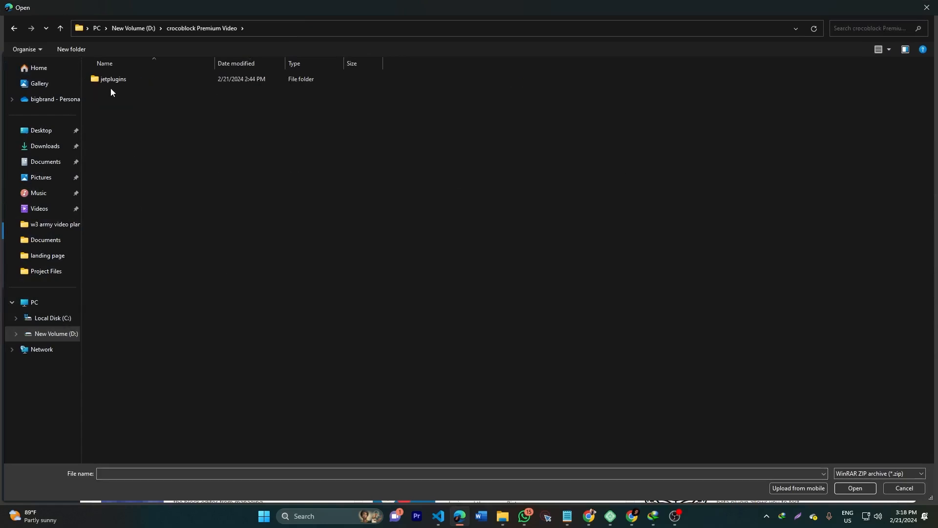
pyautogui.doubleClick(116, 82)
pyautogui.doubleClick(119, 78)
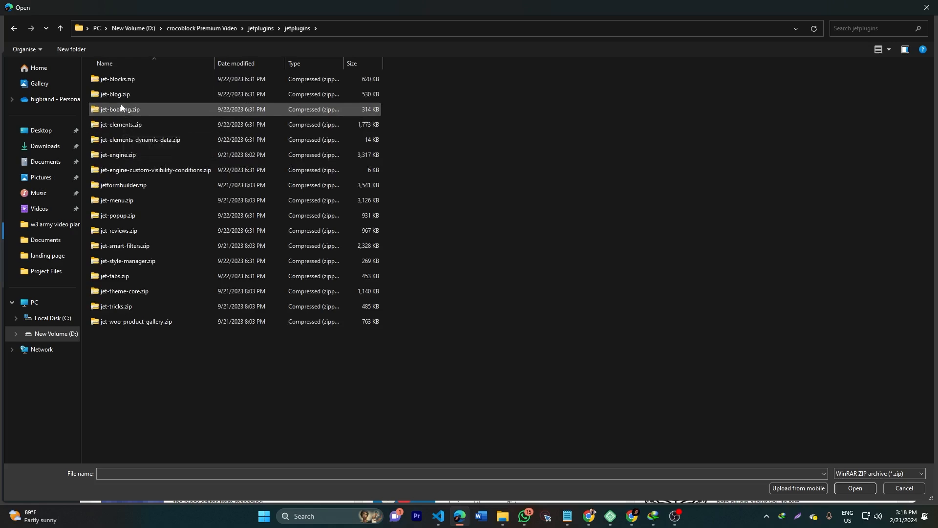
pyautogui.doubleClick(117, 154)
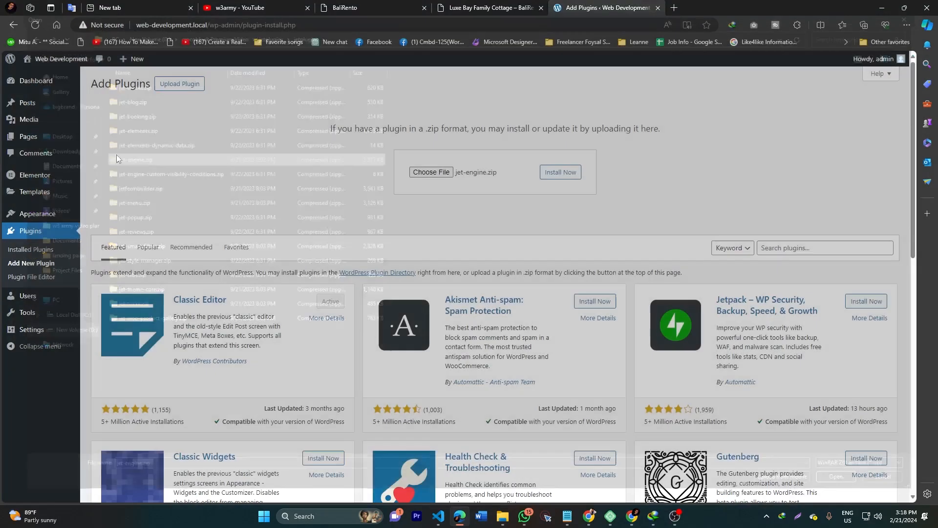
pyautogui.click(557, 177)
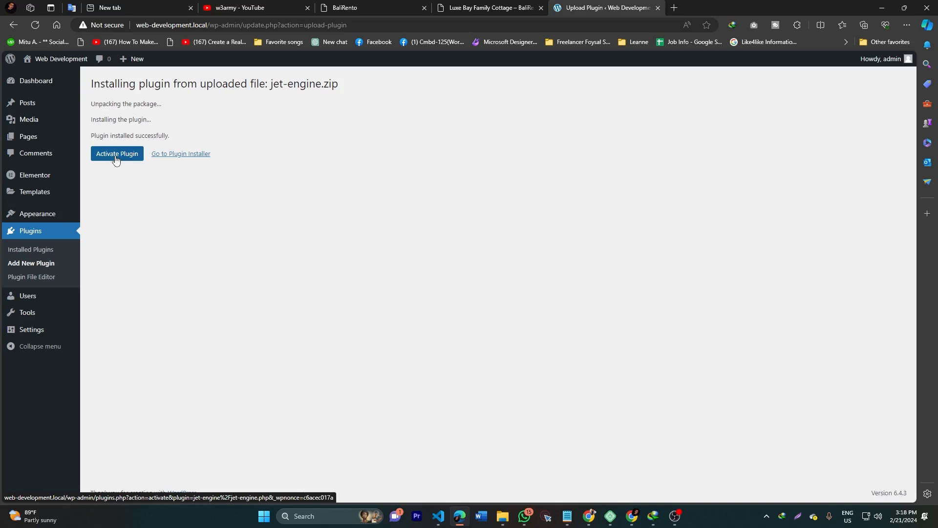
# Step: Activate JetEngine, then turn to the Luxe Bay Family Cottage listing
pyautogui.click(116, 154)
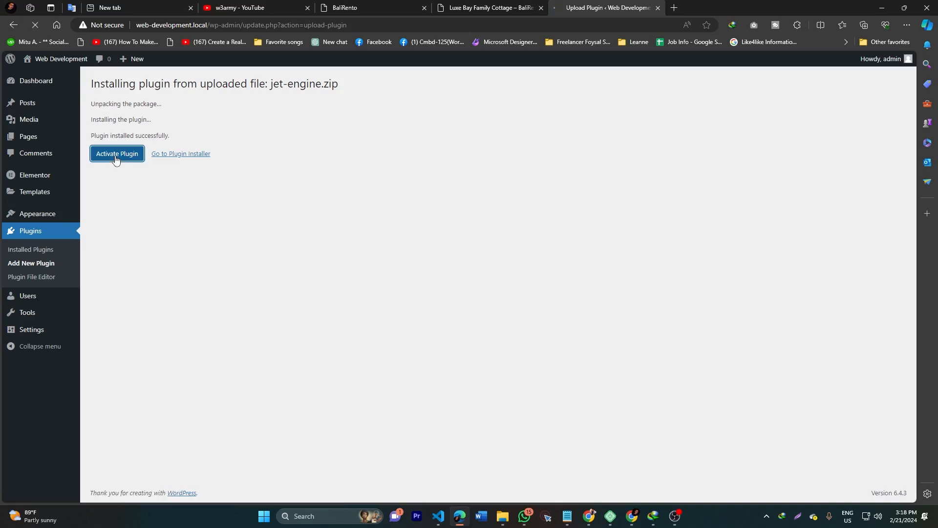
pyautogui.click(518, 8)
pyautogui.scroll(8, 497, 113)
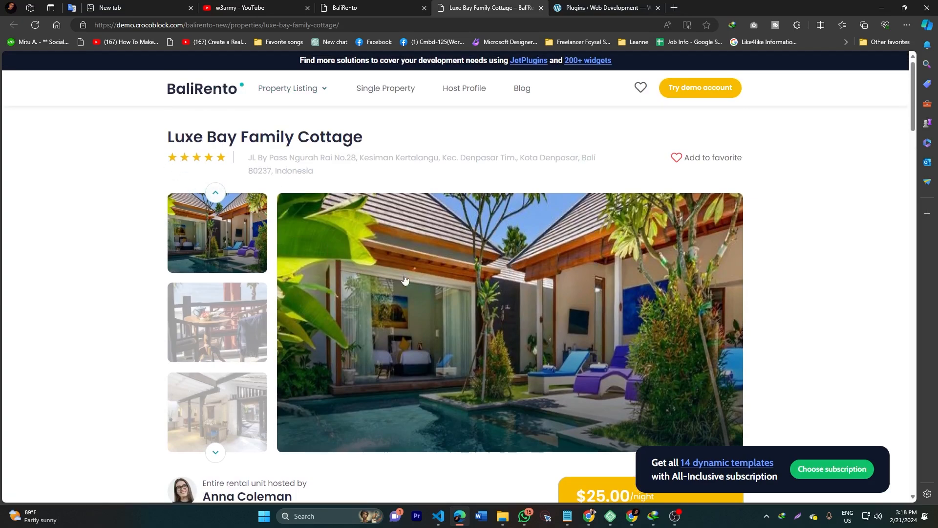
pyautogui.scroll(-7, 401, 157)
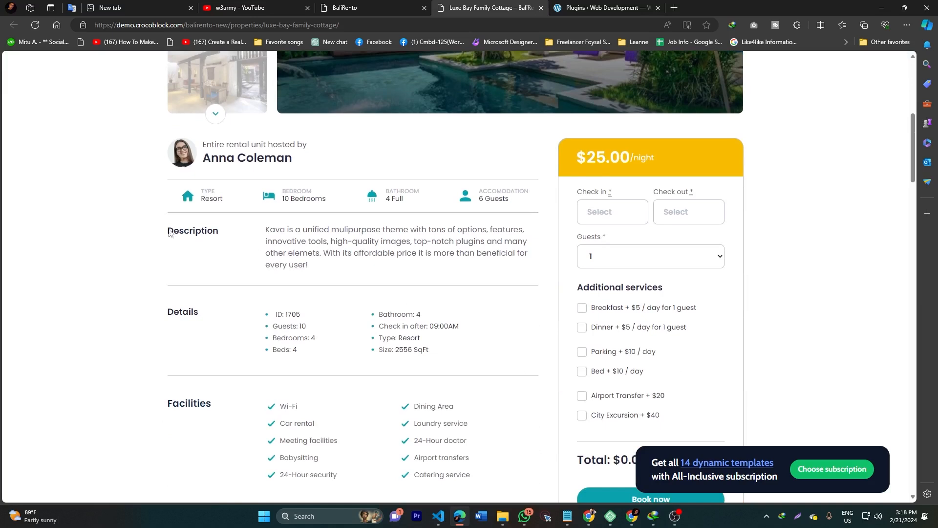
# Step: Highlight the listing's Description heading and paragraph
pyautogui.doubleClick(169, 233)
pyautogui.click(303, 246)
pyautogui.moveTo(160, 233); pyautogui.dragTo(234, 236)
pyautogui.click(194, 241)
pyautogui.moveTo(264, 233); pyautogui.dragTo(324, 264)
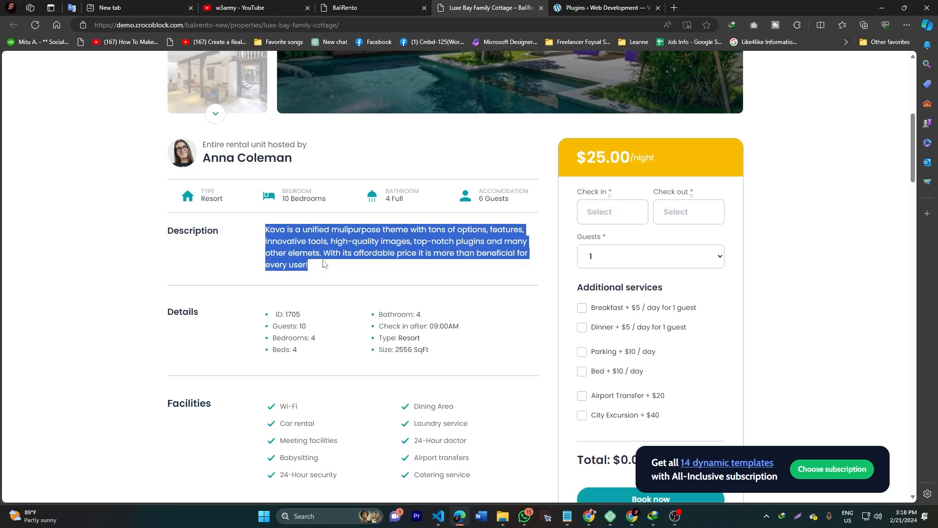
pyautogui.click(427, 248)
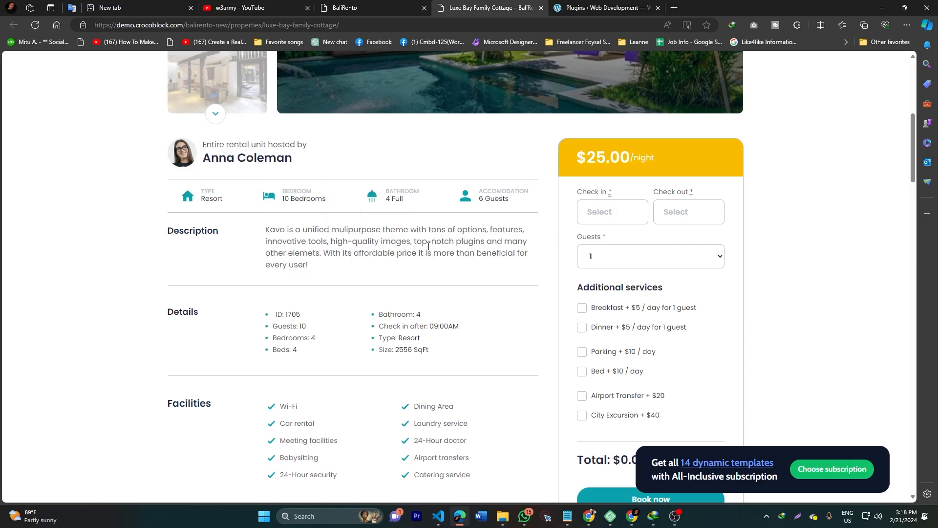
# Step: Highlight the Details heading and the full Details list from ID to Size
pyautogui.moveTo(165, 313); pyautogui.dragTo(208, 312)
pyautogui.click(192, 307)
pyautogui.scroll(-3, 191, 307)
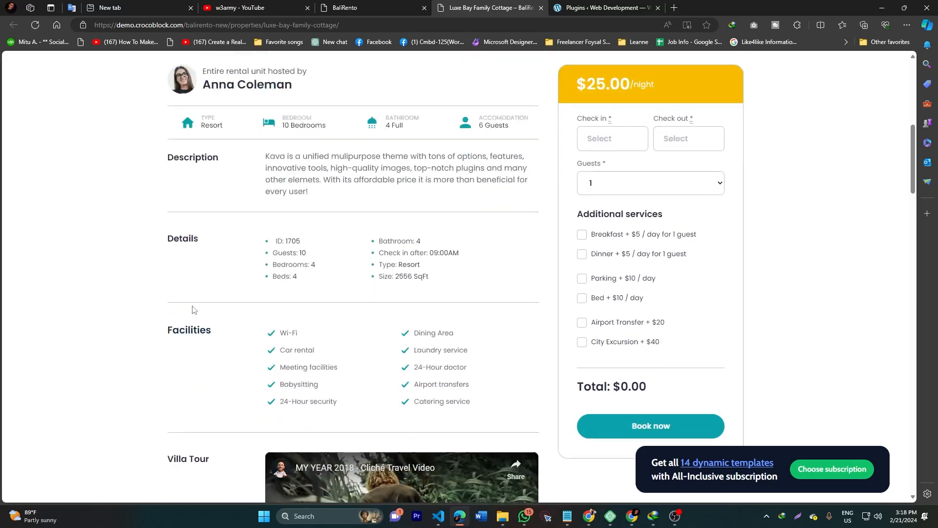
pyautogui.moveTo(270, 179); pyautogui.dragTo(437, 230)
pyautogui.click(83, 285)
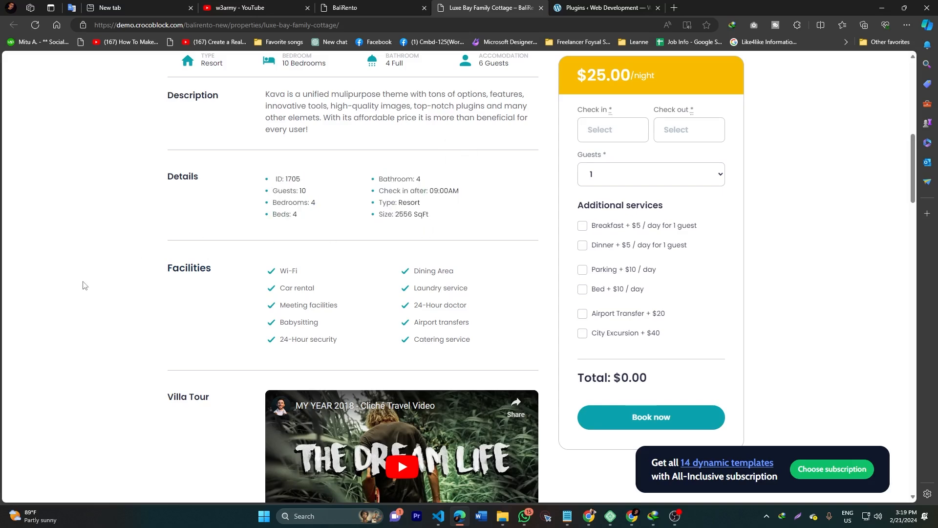
# Step: Review the host-to-details section of the listing, then go back to the WordPress plugins page
pyautogui.scroll(9, 83, 286)
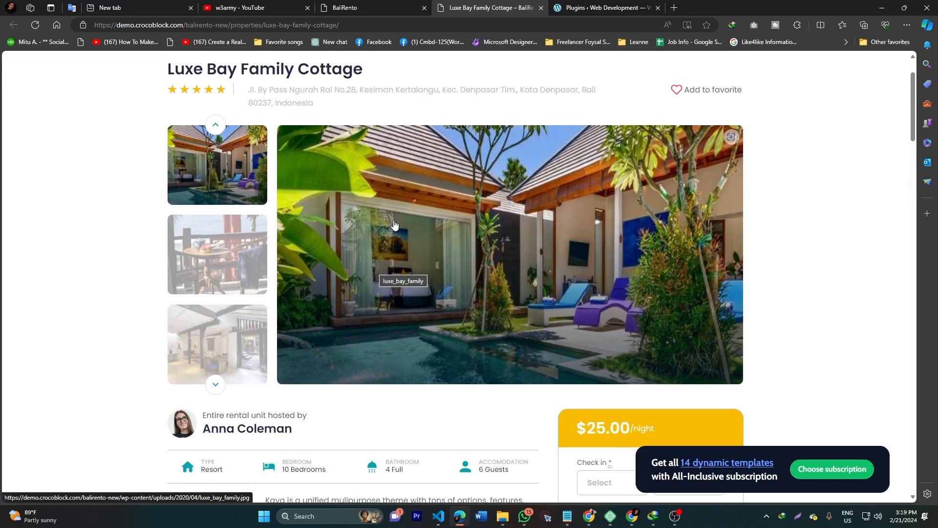
pyautogui.scroll(-9, 395, 224)
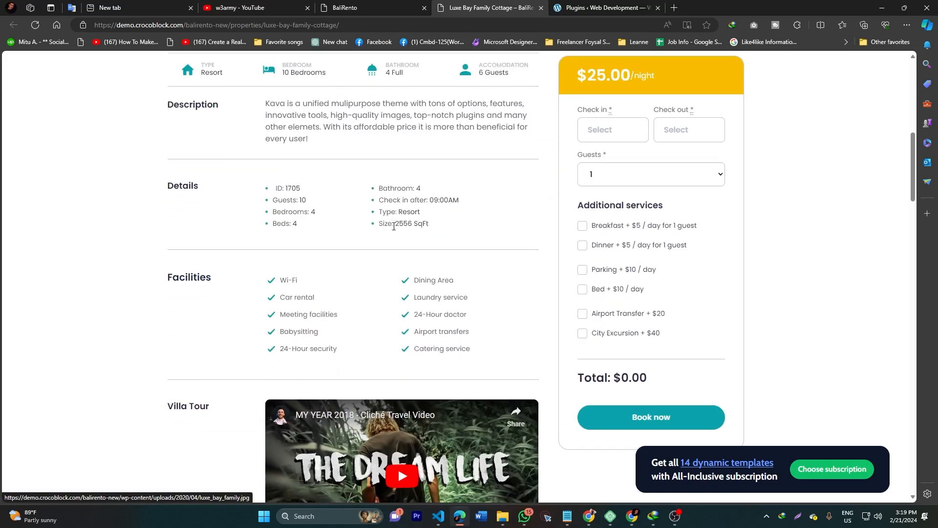
pyautogui.scroll(10, 368, 237)
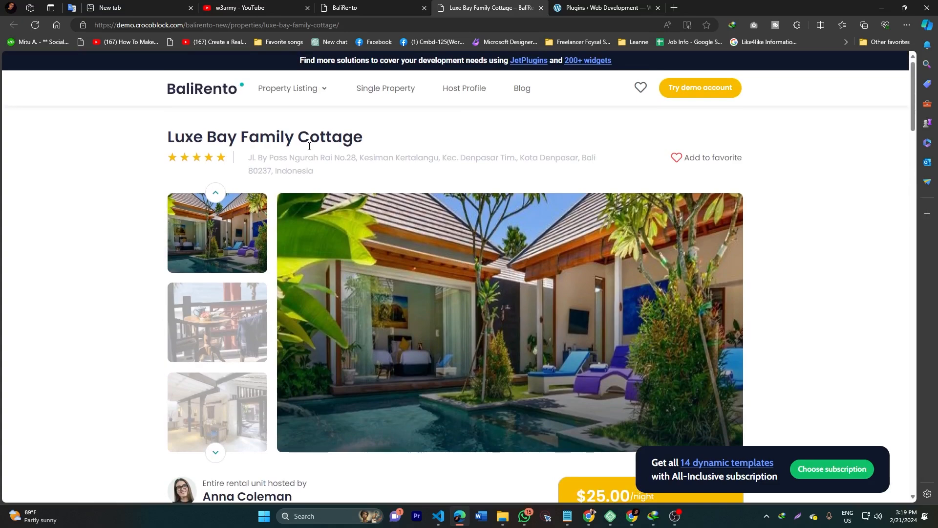
pyautogui.scroll(-6, 318, 194)
pyautogui.moveTo(154, 218); pyautogui.dragTo(462, 394)
pyautogui.click(125, 325)
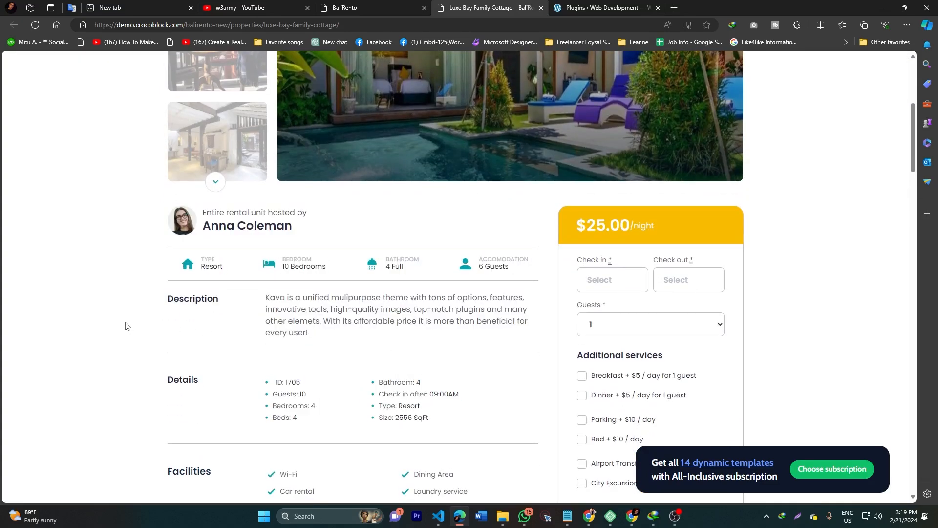
pyautogui.scroll(-4, 126, 325)
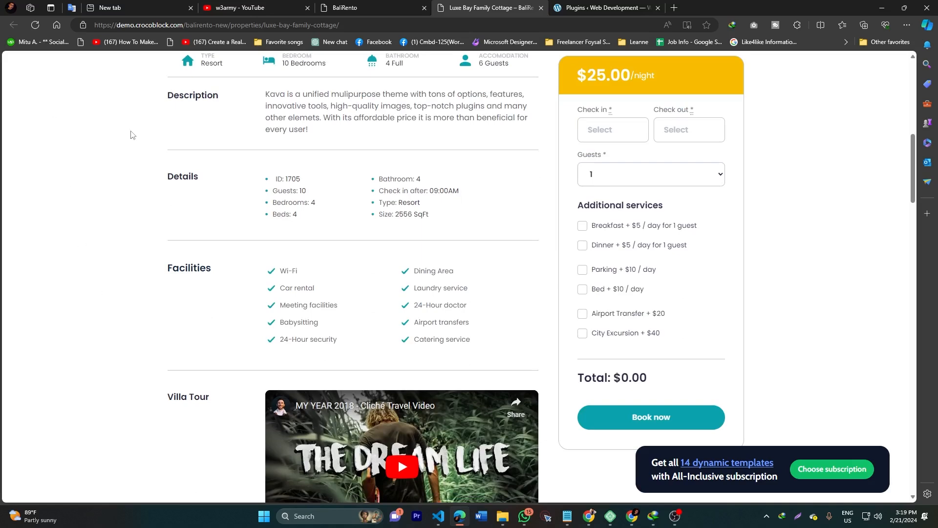
pyautogui.scroll(3, 215, 198)
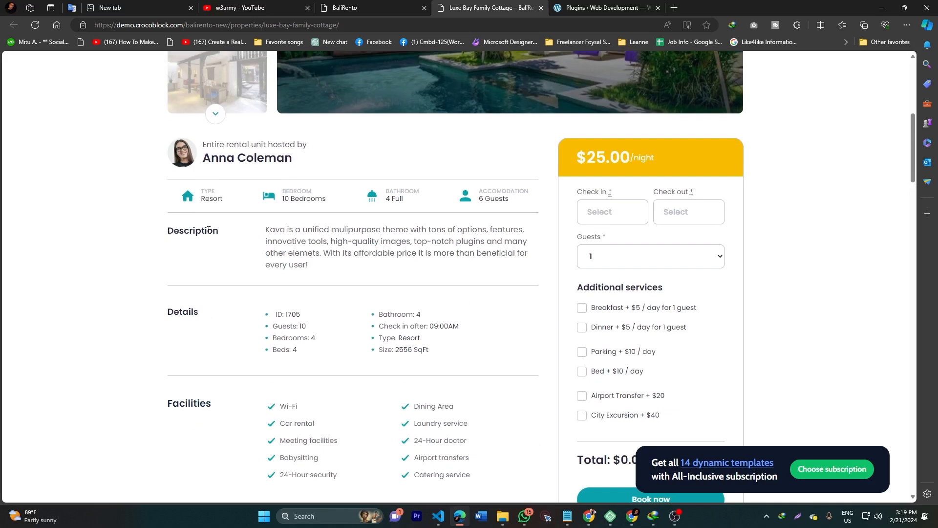
pyautogui.click(591, 8)
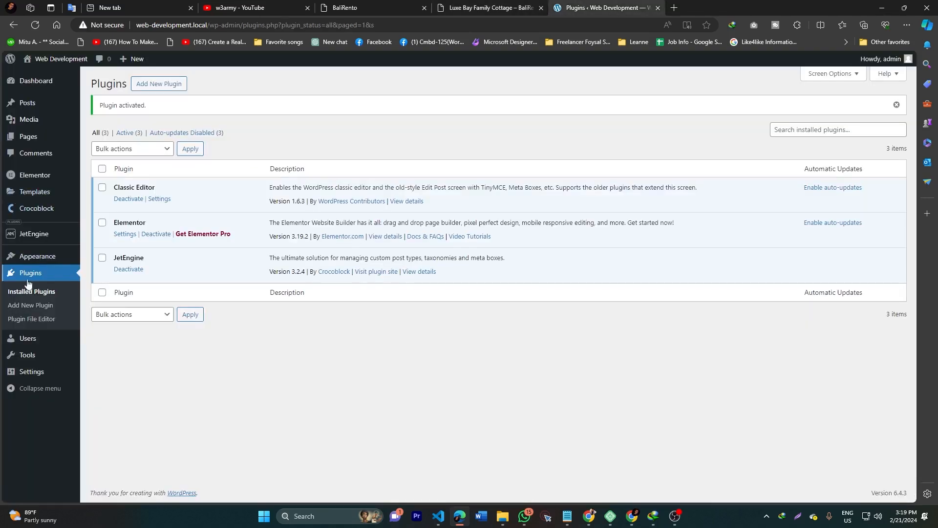
# Step: On the Luxe Bay Family Cottage listing, highlight the property title and address
pyautogui.moveTo(17, 107)
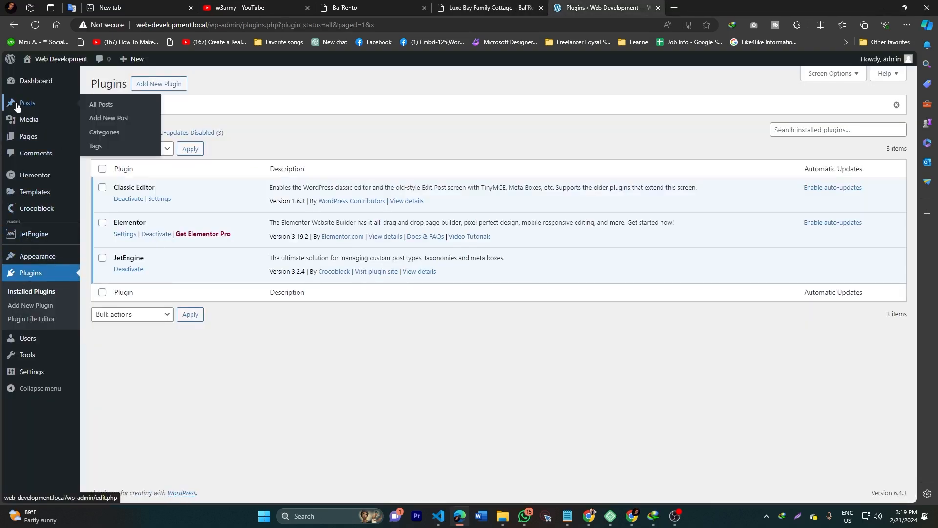
pyautogui.moveTo(25, 256)
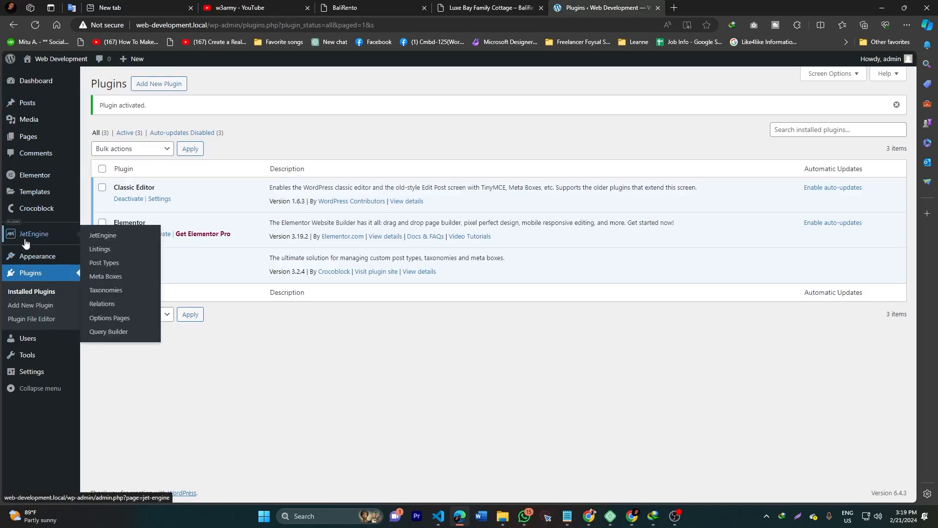
pyautogui.click(456, 4)
pyautogui.scroll(7, 226, 186)
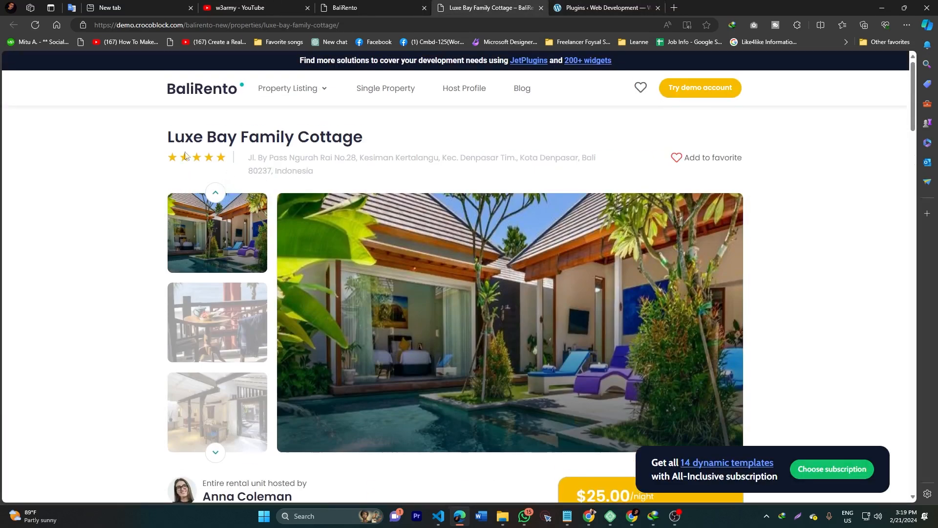
pyautogui.moveTo(156, 140); pyautogui.dragTo(342, 139)
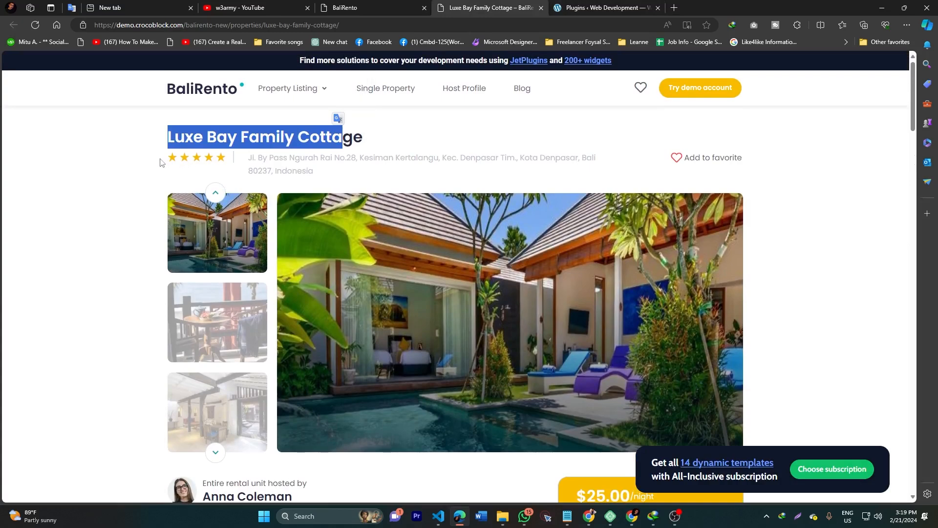
pyautogui.moveTo(248, 160); pyautogui.dragTo(293, 168)
pyautogui.click(299, 168)
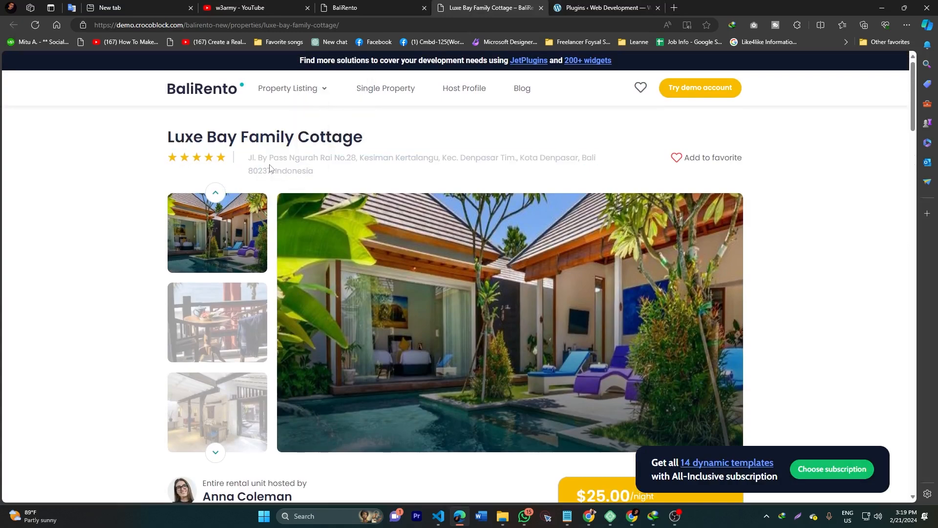
# Step: Highlight the description paragraph and the bedroom and bathroom counts
pyautogui.scroll(-6, 274, 156)
pyautogui.scroll(3, 388, 212)
pyautogui.scroll(-4, 379, 226)
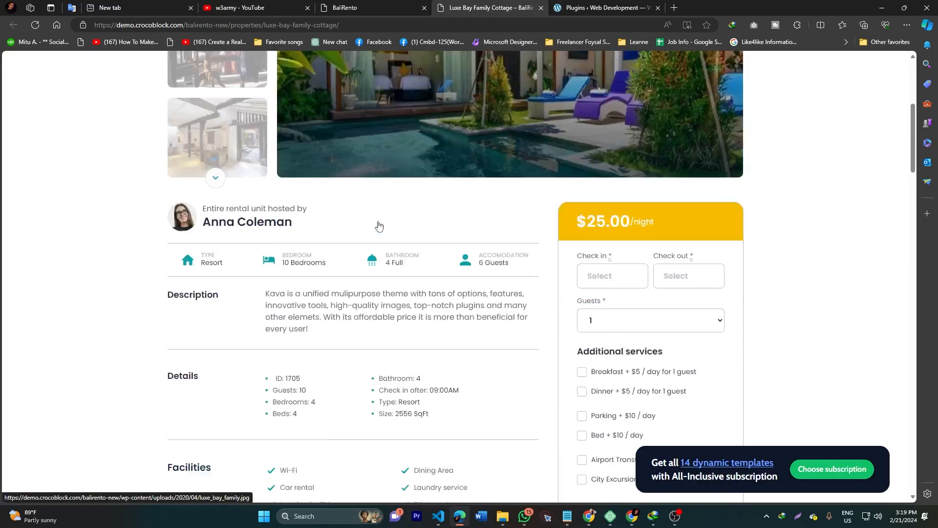
pyautogui.moveTo(303, 162); pyautogui.dragTo(311, 198)
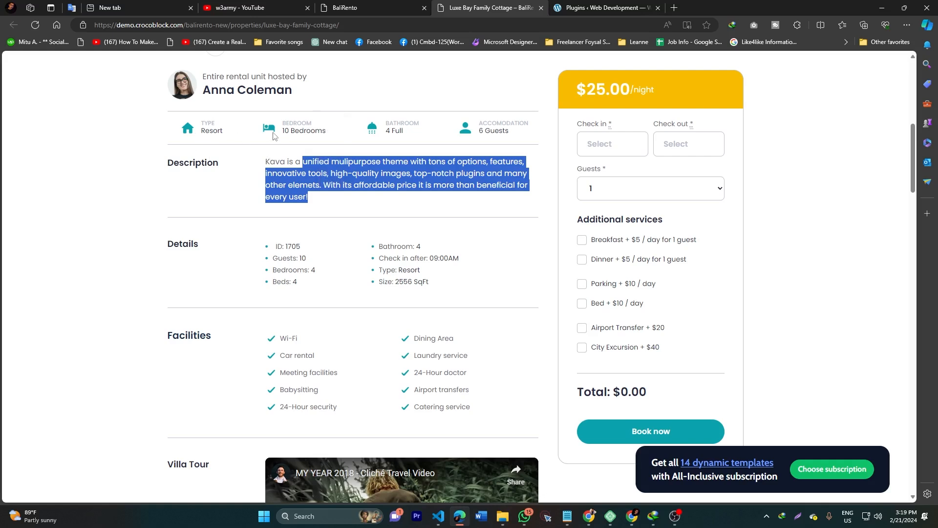
pyautogui.moveTo(274, 136); pyautogui.dragTo(428, 136)
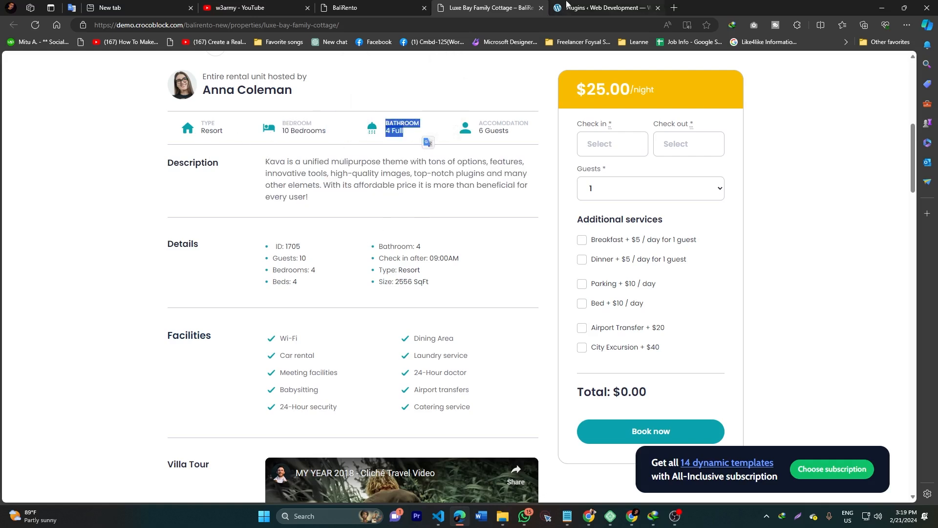
# Step: Check the installed plugins page, recheck the listing's top, and return to plugins
pyautogui.click(594, 4)
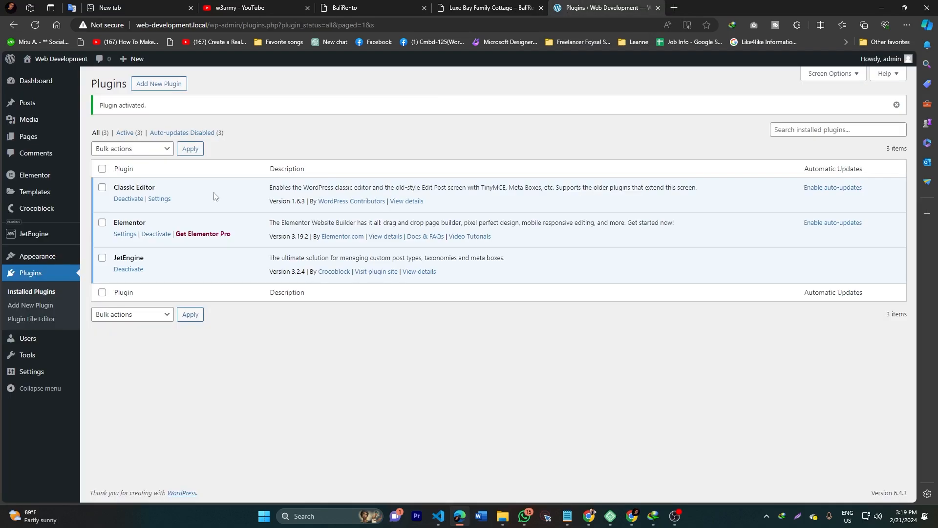
pyautogui.click(446, 4)
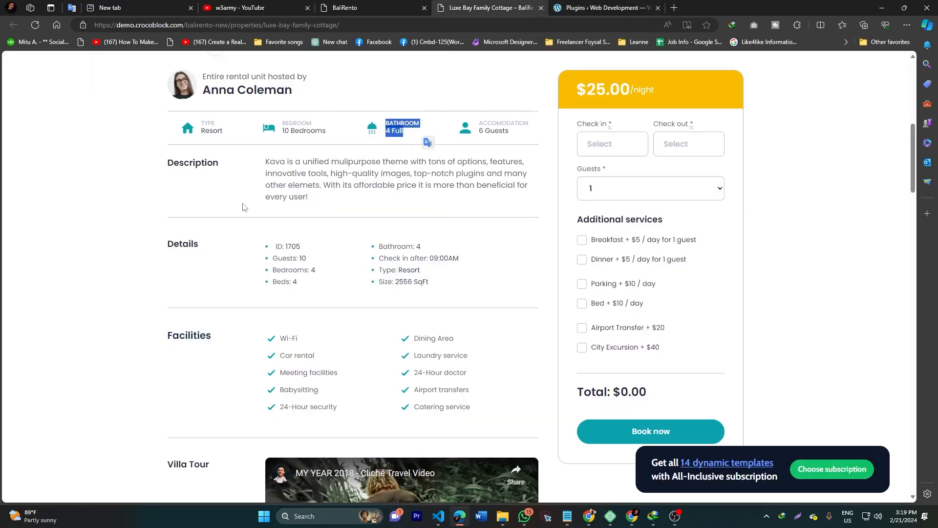
pyautogui.scroll(5, 299, 225)
pyautogui.scroll(1, 290, 252)
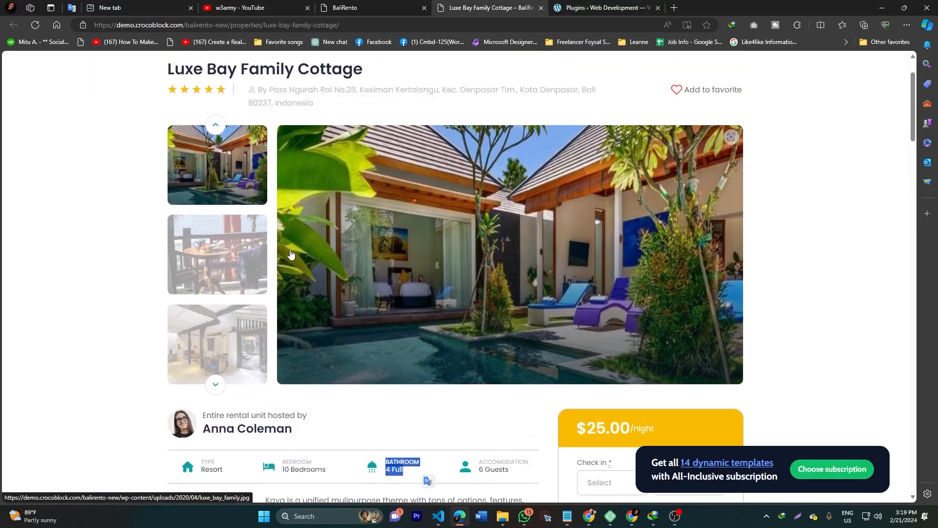
pyautogui.click(587, 5)
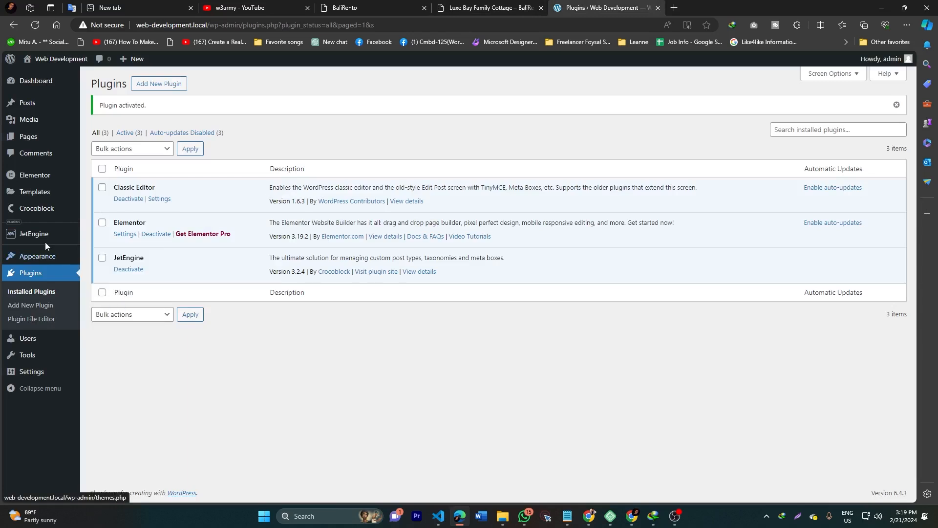
pyautogui.moveTo(45, 239)
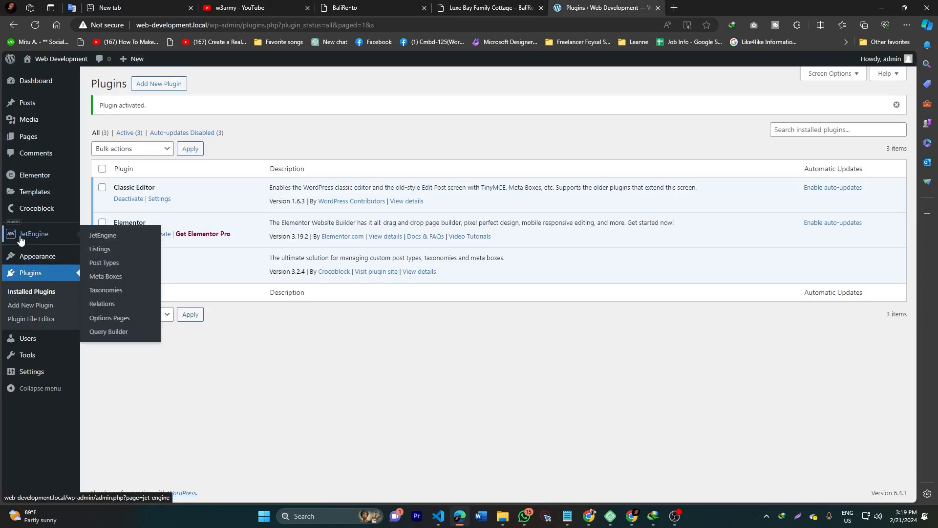
# Step: Open JetEngine Post Types > Add New and fill the name with the saved value property
pyautogui.click(104, 263)
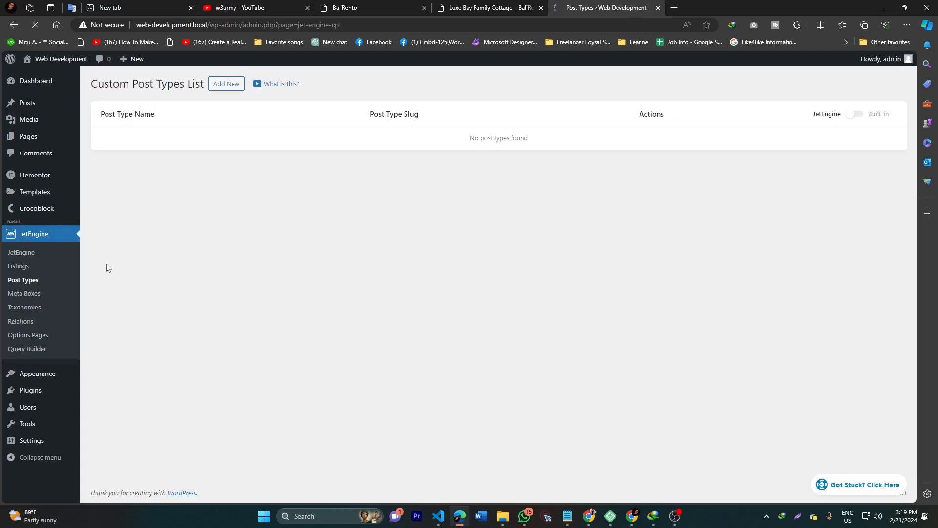
pyautogui.click(227, 84)
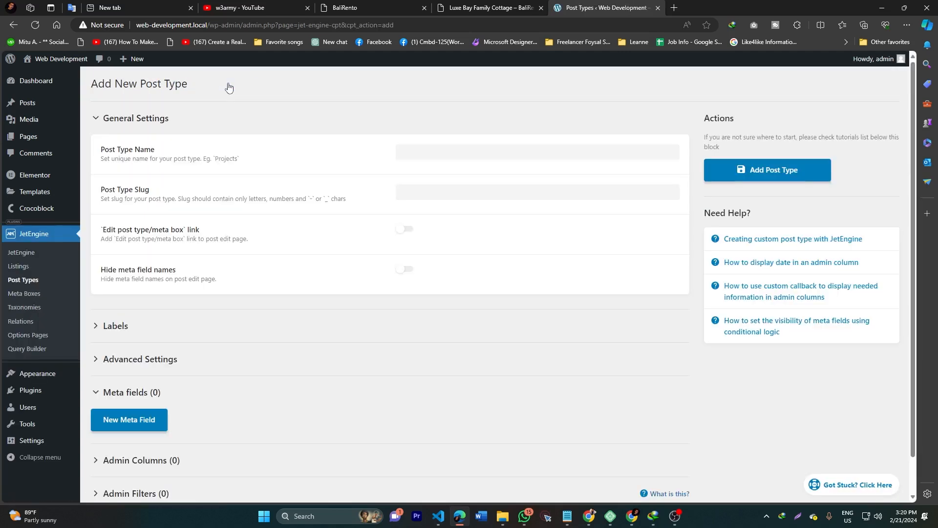
pyautogui.moveTo(77, 172)
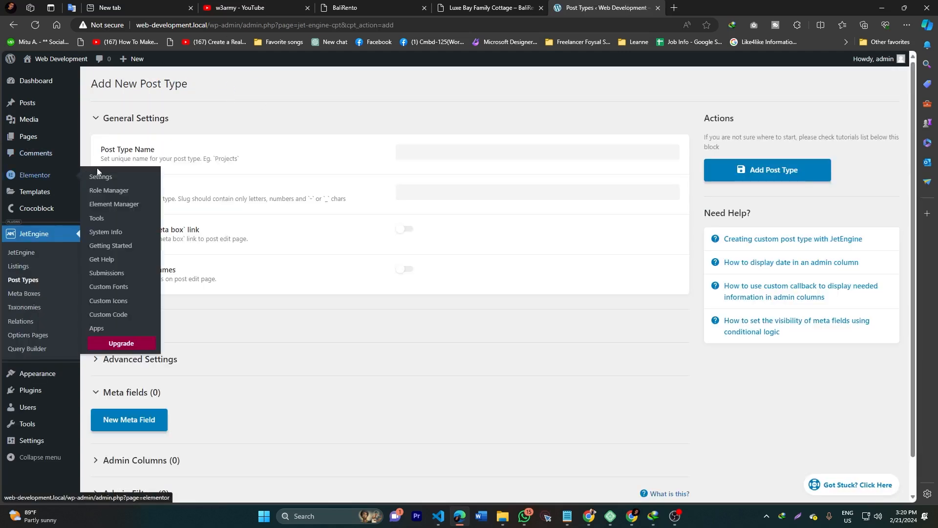
pyautogui.click(451, 156)
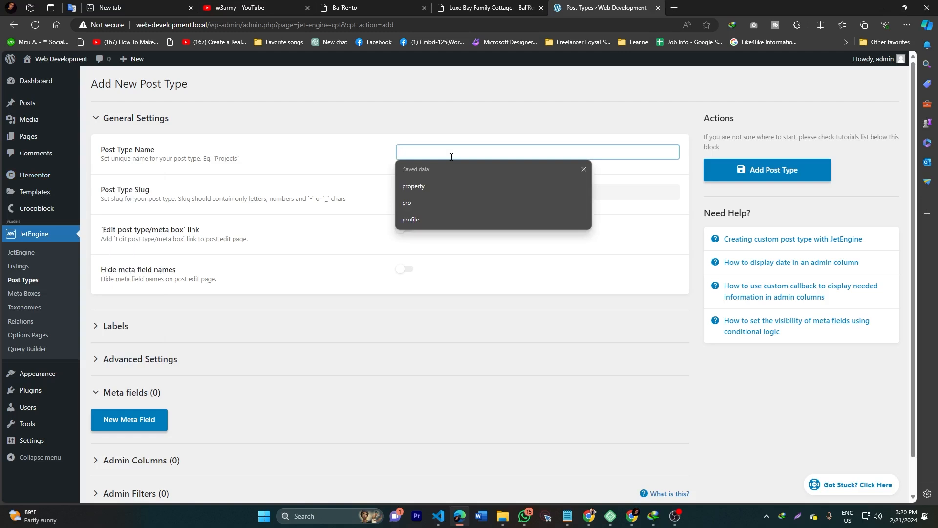
pyautogui.click(434, 187)
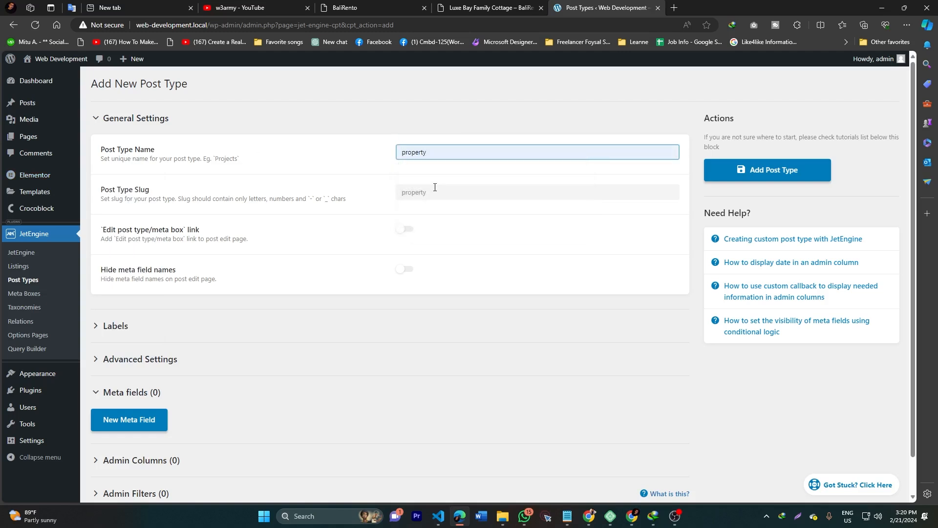
pyautogui.click(440, 193)
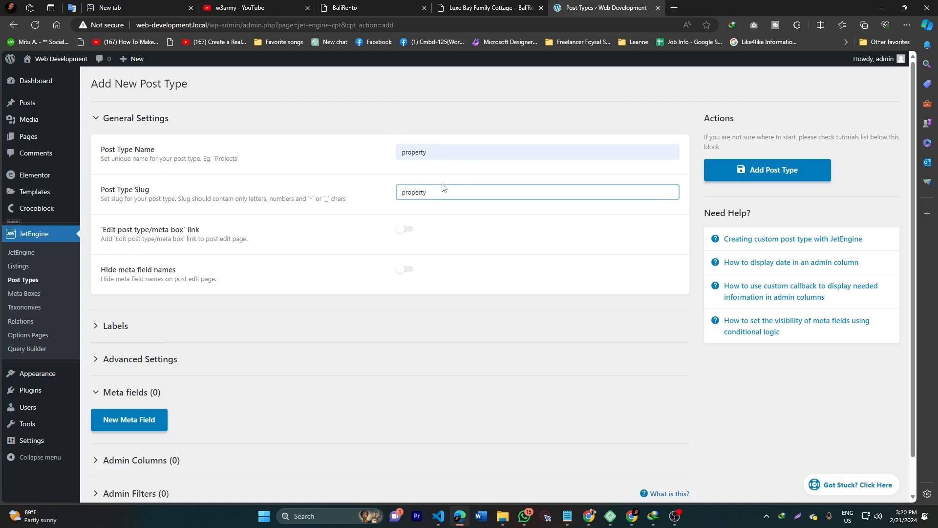
# Step: Delete 'listing' from the slug and 'Listing' from the name, leaving both as property
pyautogui.click(455, 154)
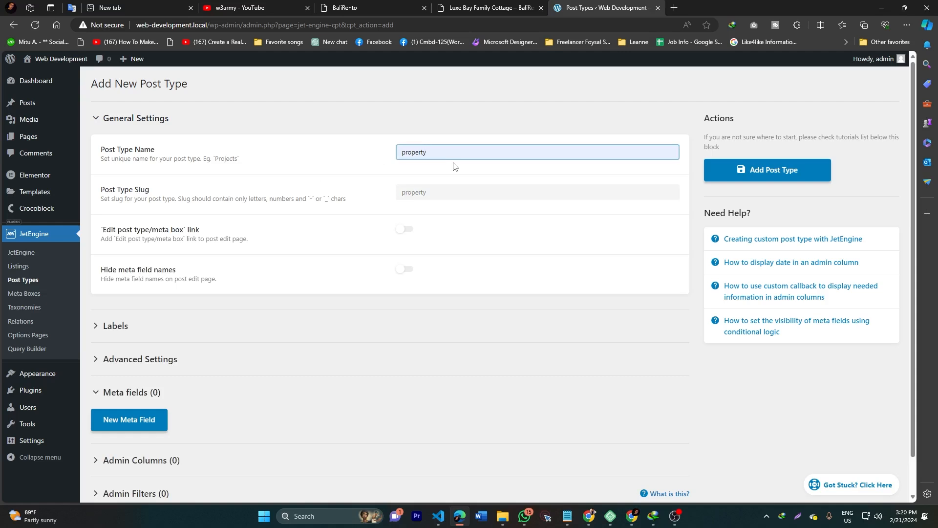
pyautogui.write('Listing')
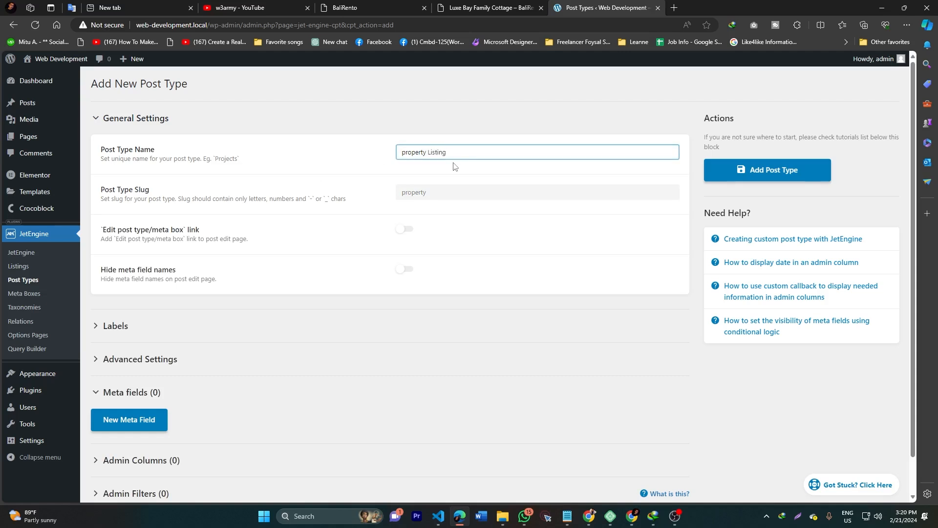
pyautogui.click(472, 124)
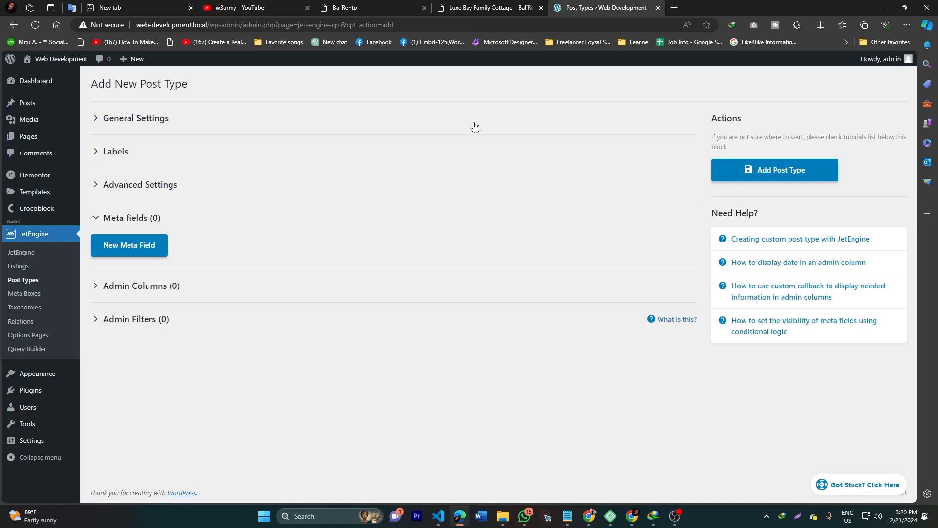
pyautogui.click(390, 124)
pyautogui.click(432, 192)
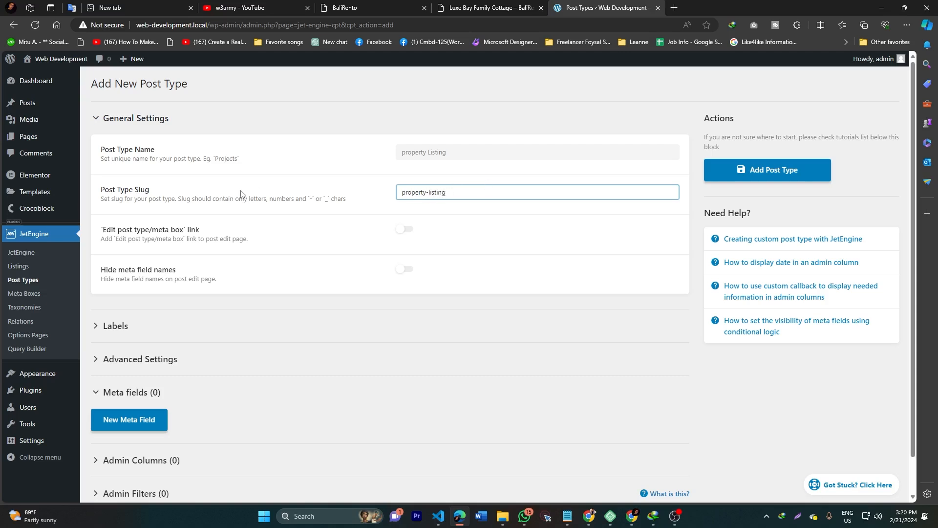
pyautogui.doubleClick(430, 194)
pyautogui.press('BackSpace')
pyautogui.press('BackSpace')
pyautogui.doubleClick(430, 153)
pyautogui.press('BackSpace')
pyautogui.press('BackSpace')
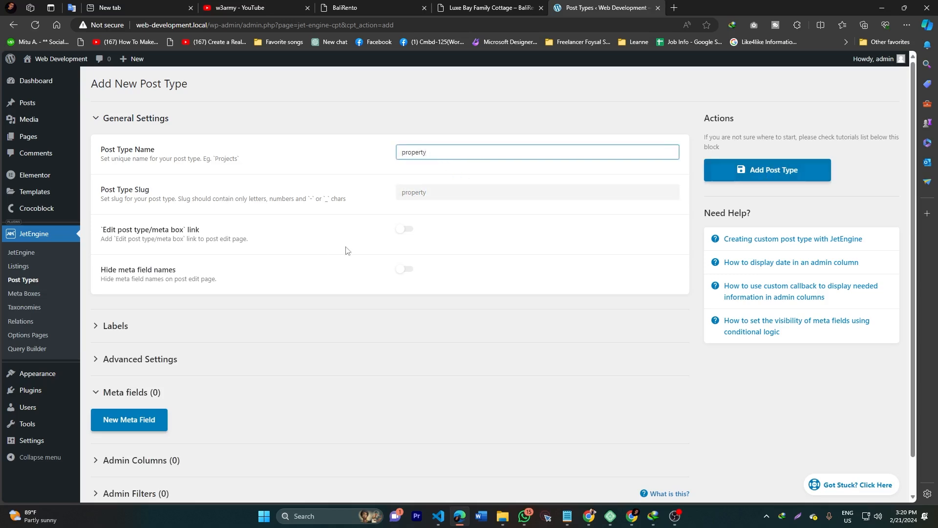
# Step: Expand Advanced Settings on the property post type form and scroll down to Supports
pyautogui.scroll(-1, 161, 328)
pyautogui.click(178, 327)
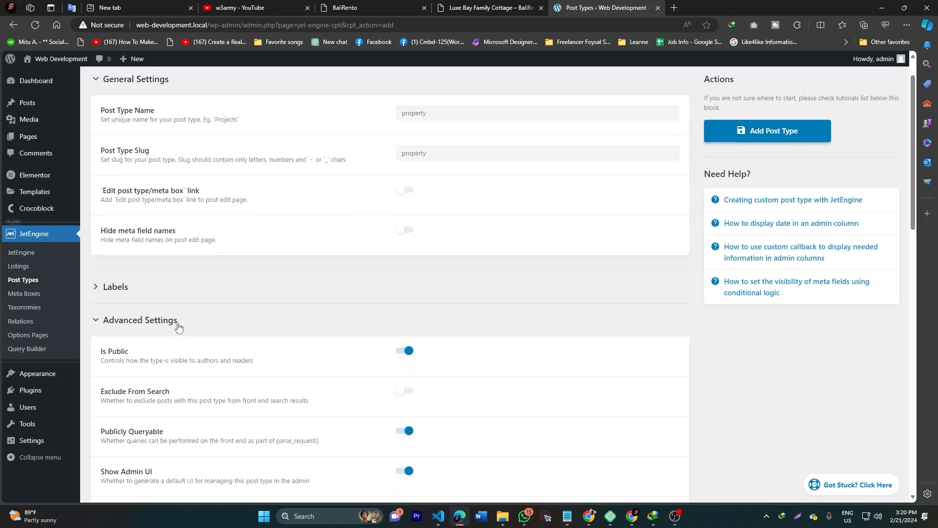
pyautogui.scroll(-10, 178, 325)
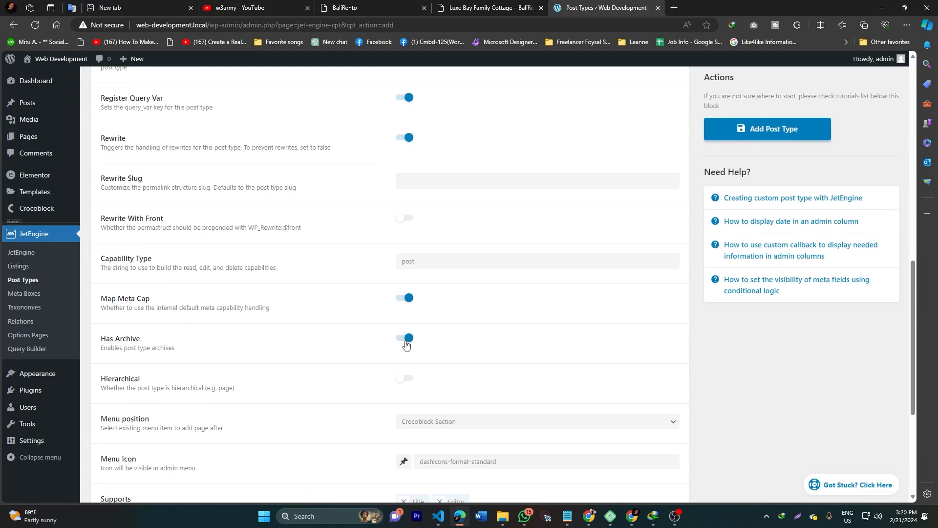
pyautogui.scroll(-4, 404, 342)
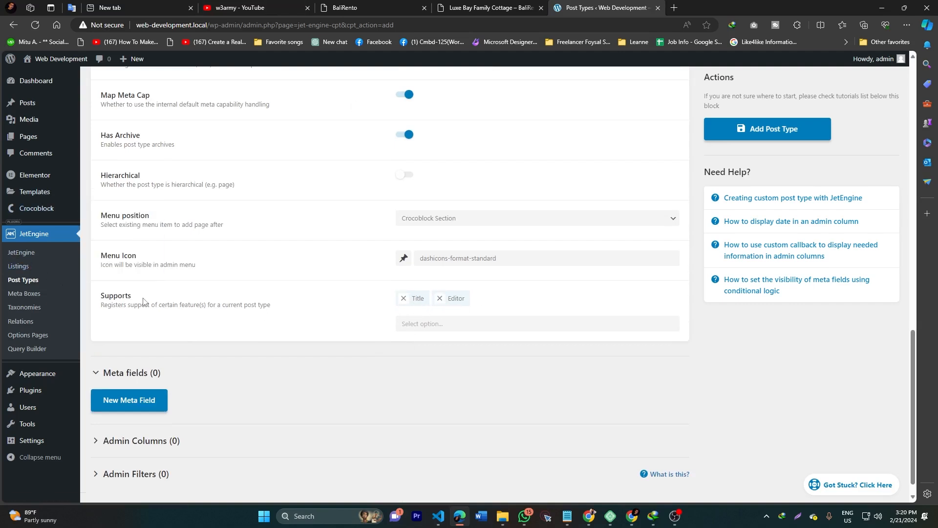
pyautogui.moveTo(36, 107)
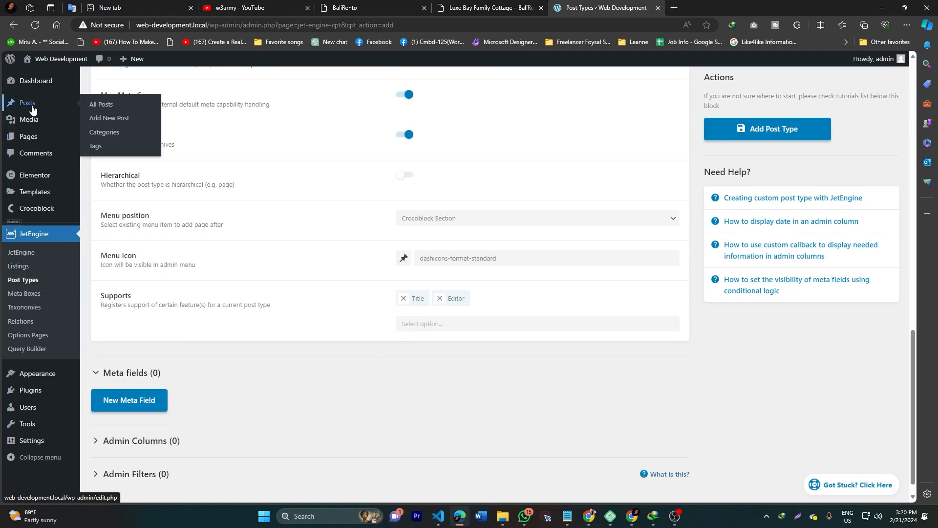
# Step: Open Posts in a new tab and start a blank new post for comparison
pyautogui.middleClick(33, 108)
pyautogui.click(712, 7)
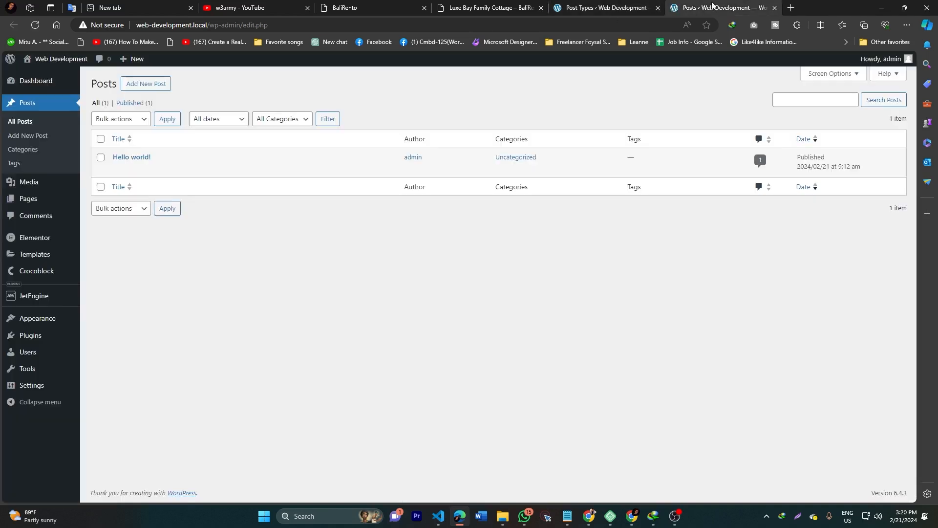
pyautogui.click(146, 84)
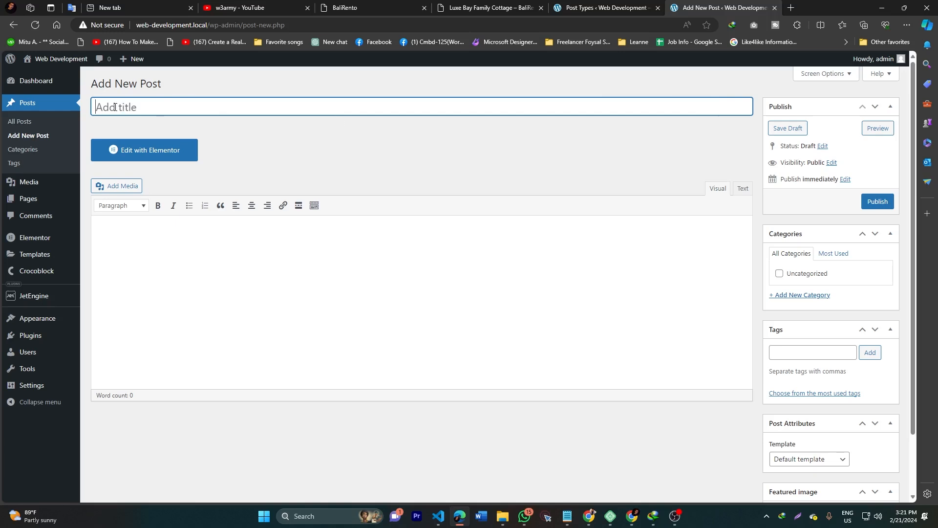
# Step: Compare the new post editor against the post type's Title and Editor support settings
pyautogui.click(601, 6)
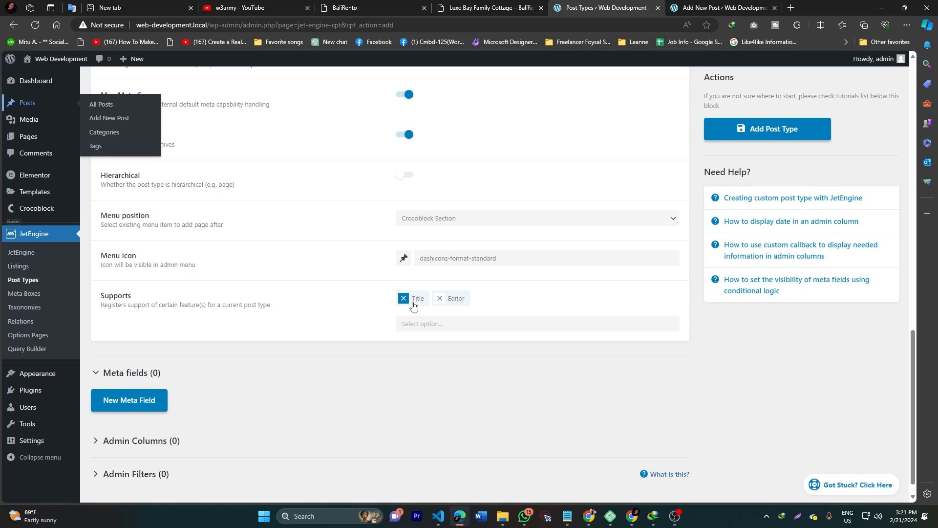
pyautogui.click(705, 6)
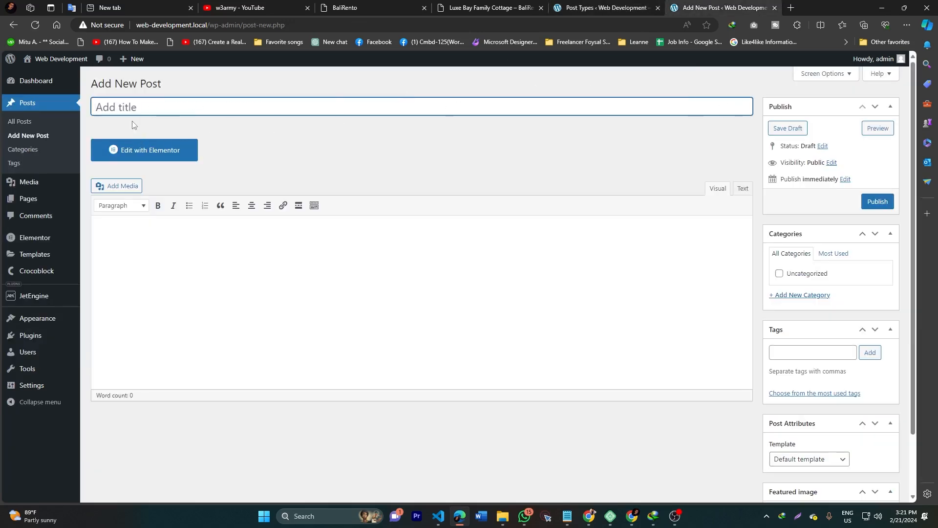
pyautogui.click(651, 5)
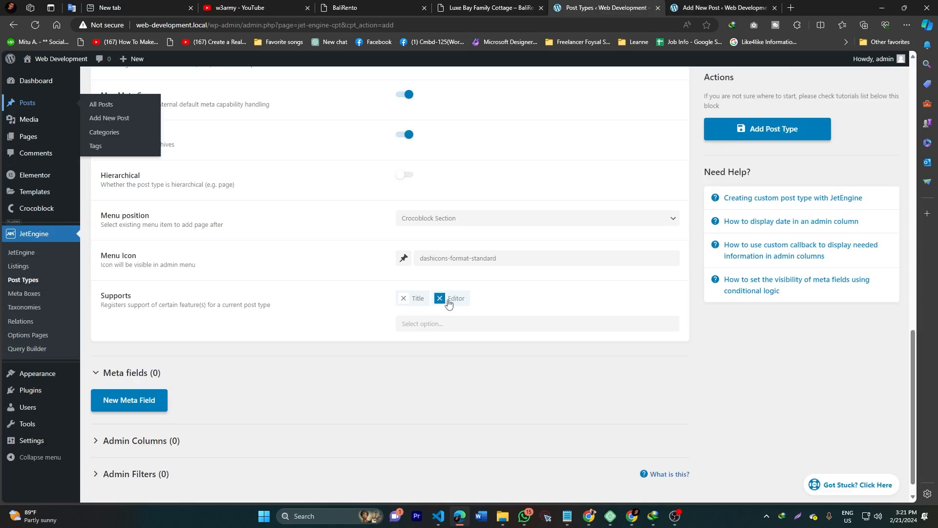
pyautogui.click(707, 5)
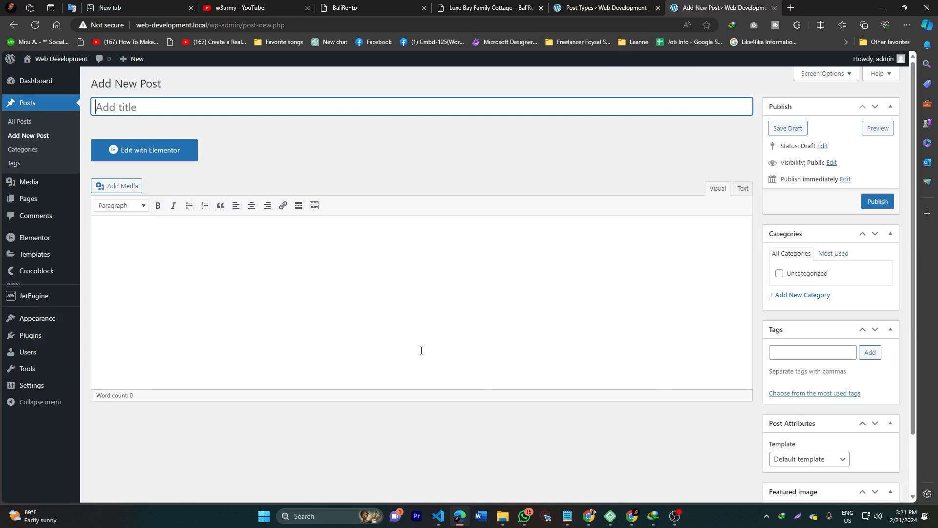
pyautogui.scroll(-2, 738, 396)
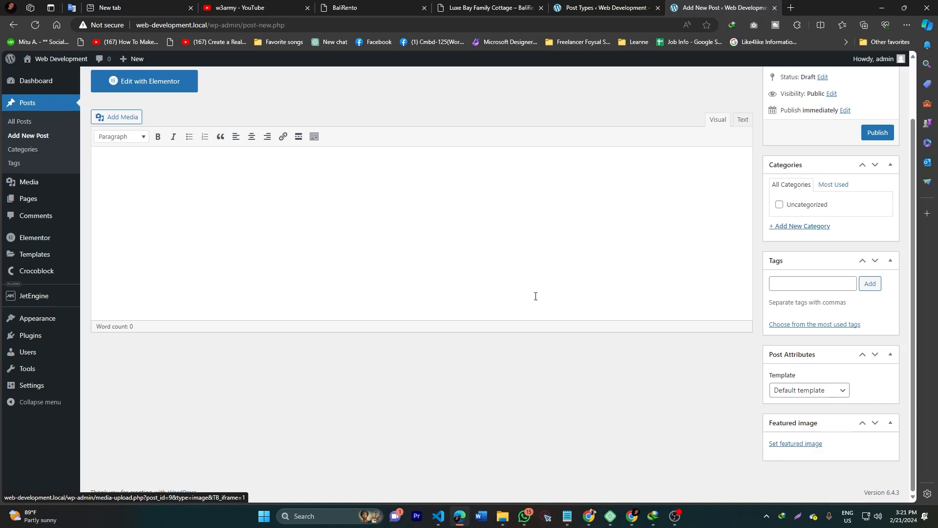
pyautogui.scroll(2, 534, 295)
pyautogui.click(604, 8)
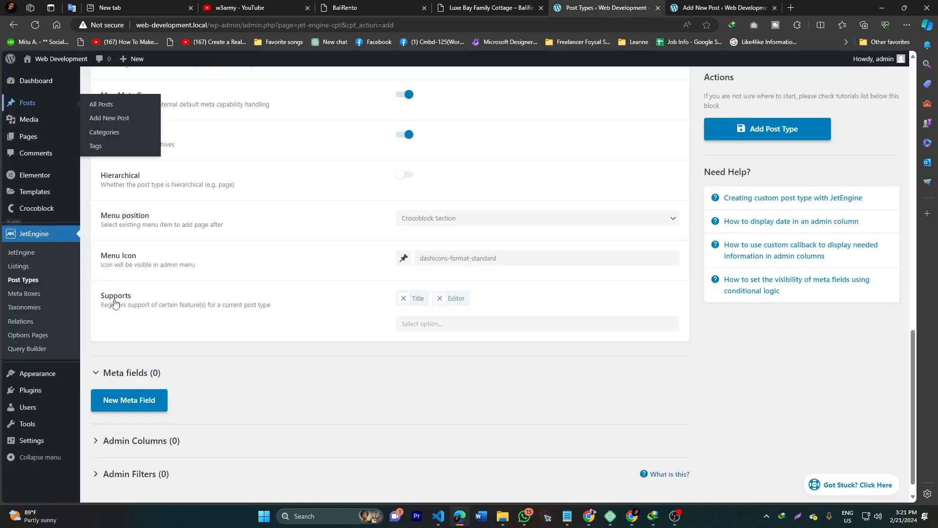
# Step: Add Excerpt and Author to the property post type's Supports list
pyautogui.click(437, 324)
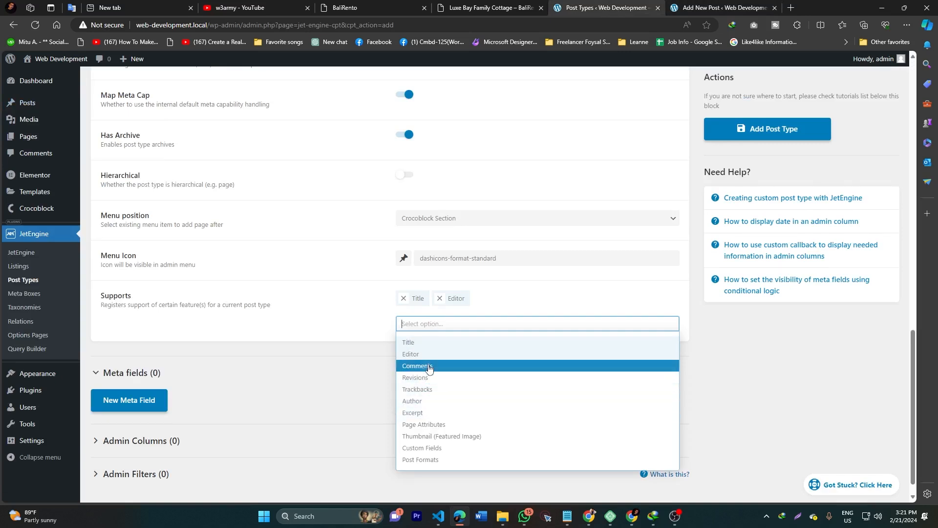
pyautogui.click(430, 413)
pyautogui.click(443, 324)
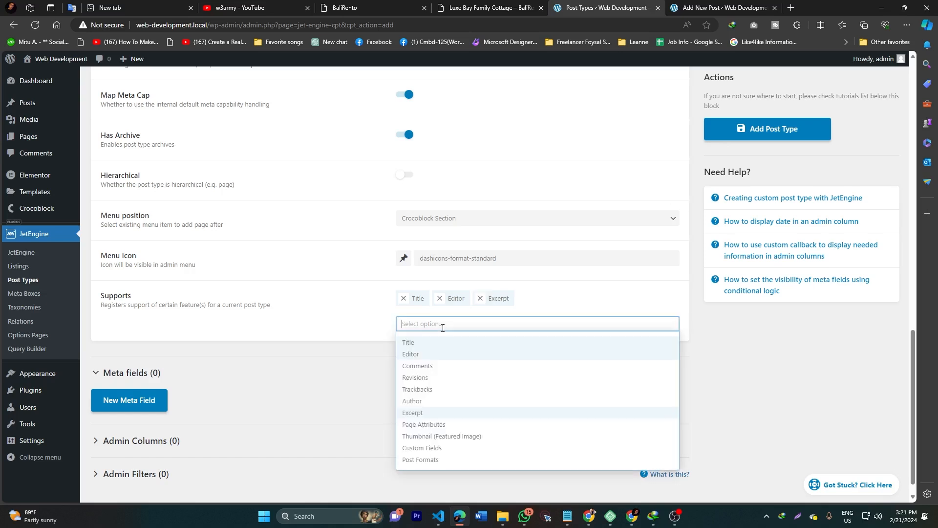
pyautogui.click(430, 401)
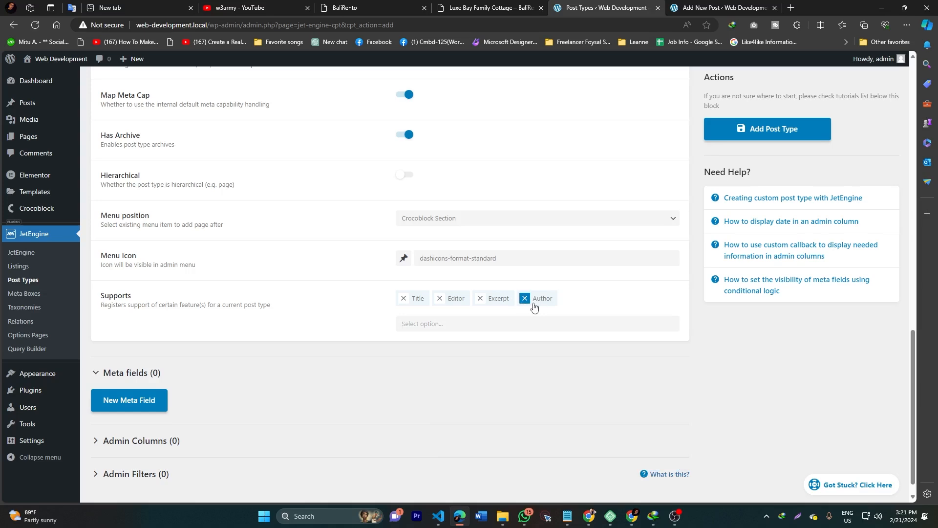
# Step: Check the Luxe Bay listing's host line and Entire rental unit label, then return to the settings
pyautogui.click(488, 8)
pyautogui.scroll(-4, 212, 246)
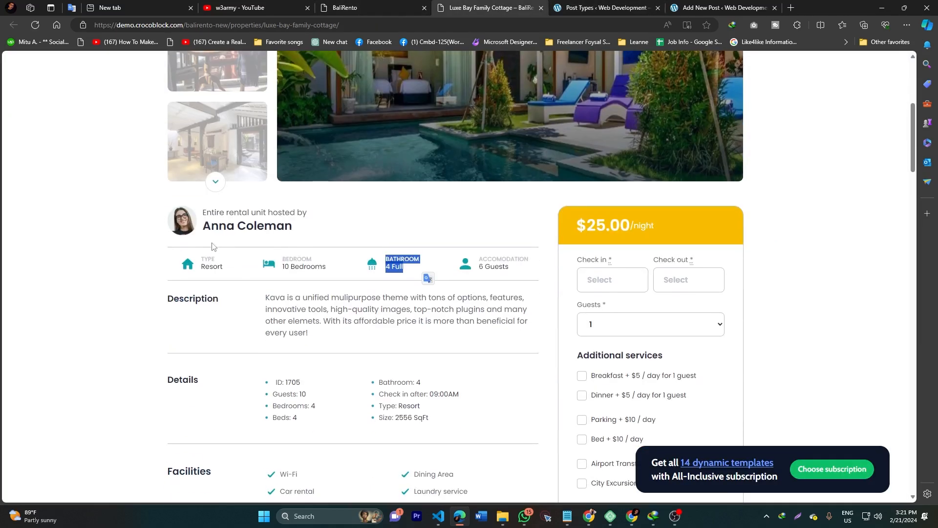
pyautogui.moveTo(206, 215); pyautogui.dragTo(293, 229)
pyautogui.click(117, 230)
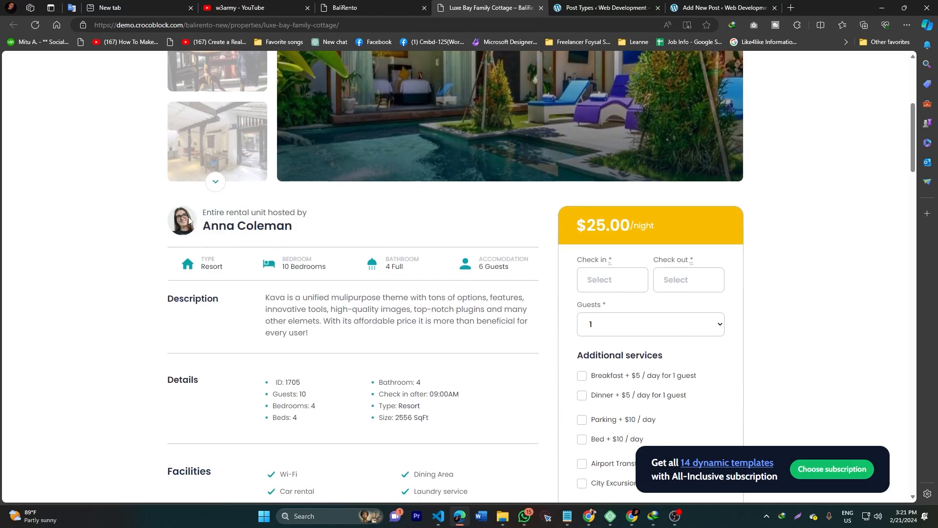
pyautogui.moveTo(205, 216); pyautogui.dragTo(273, 216)
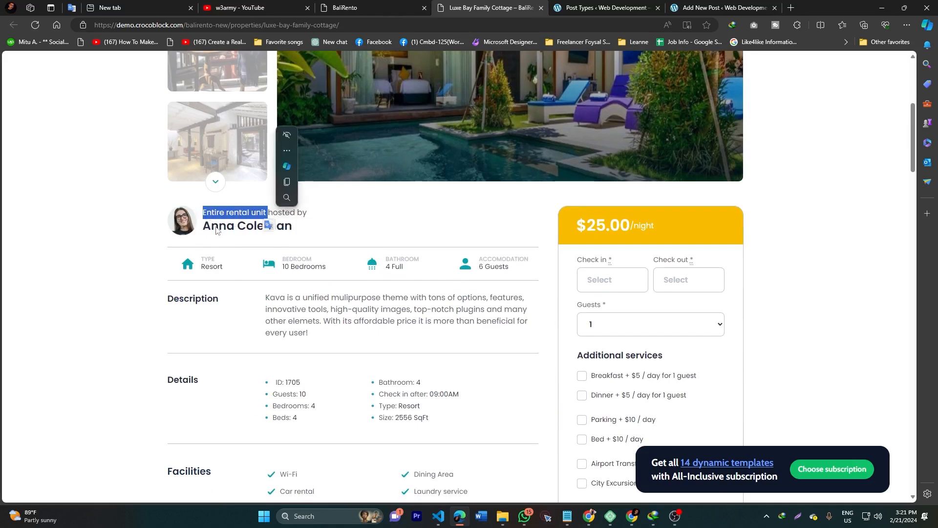
pyautogui.doubleClick(217, 229)
pyautogui.click(216, 229)
pyautogui.click(606, 8)
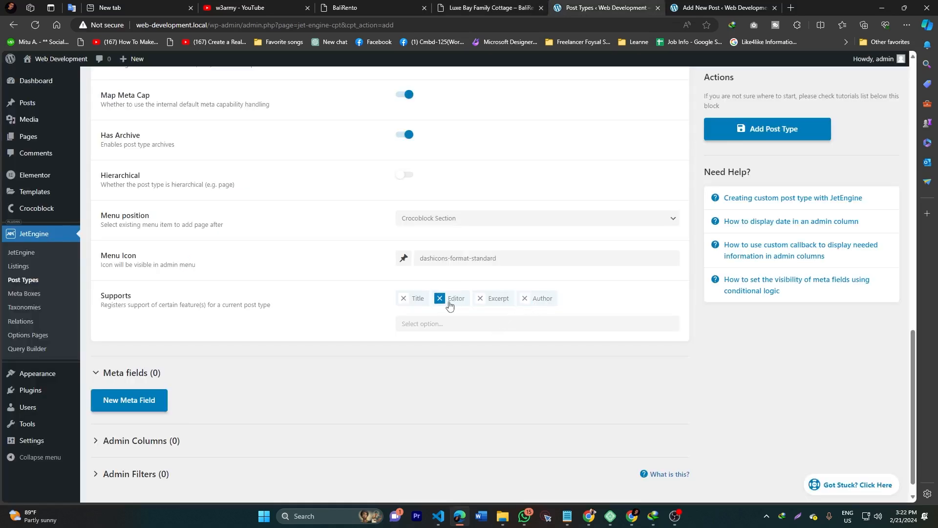
pyautogui.scroll(-1, 539, 304)
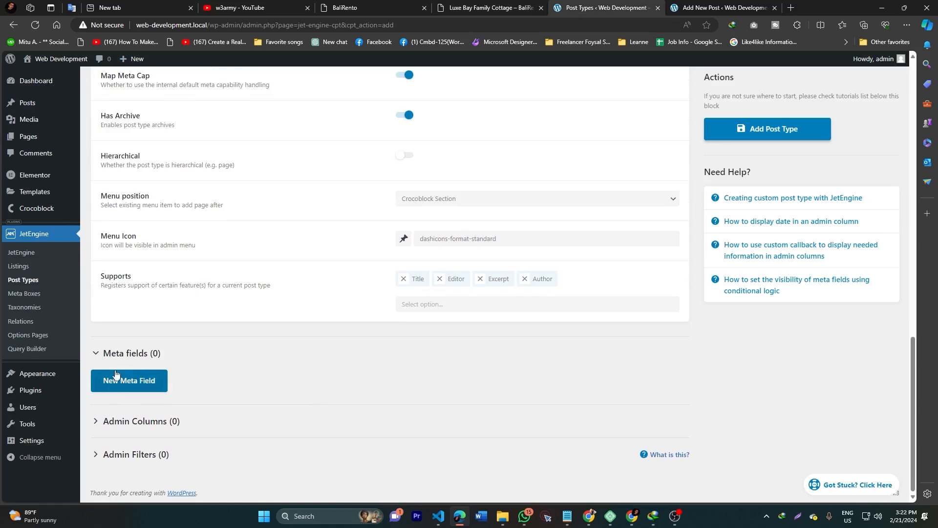
# Step: Create the property post type and expand its advanced settings
pyautogui.click(757, 136)
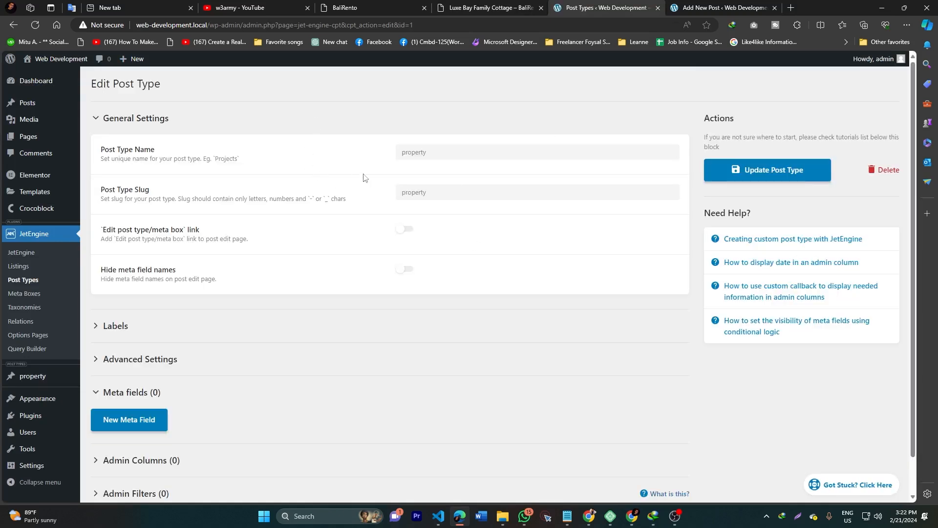
pyautogui.moveTo(24, 382)
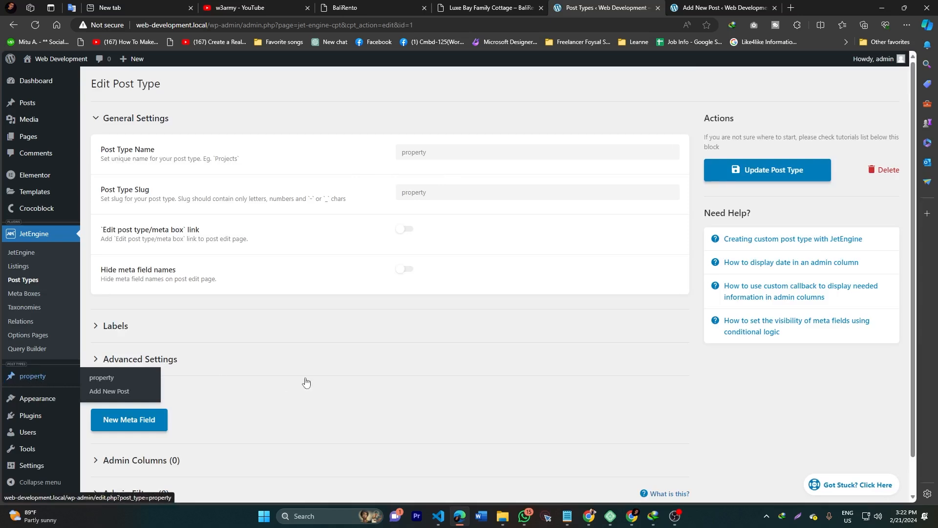
pyautogui.click(186, 366)
pyautogui.scroll(-10, 335, 291)
pyautogui.scroll(-7, 335, 291)
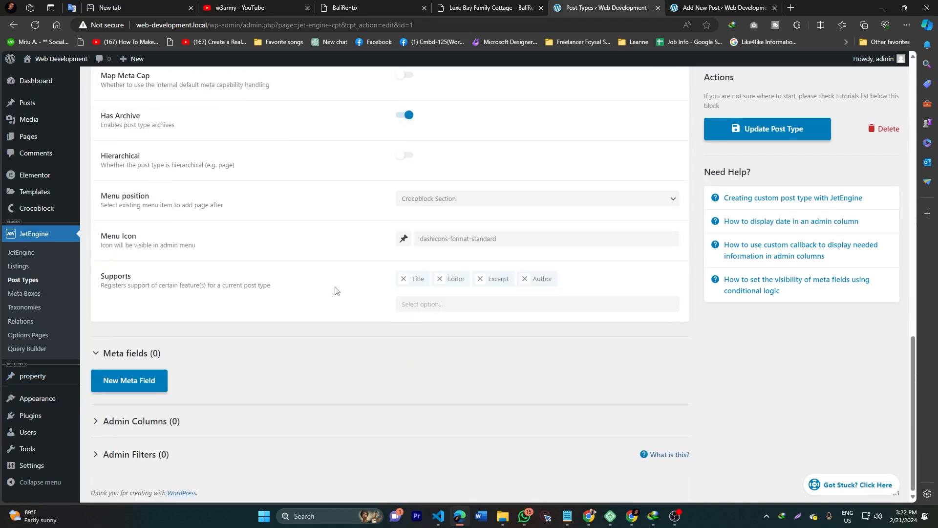
# Step: Search the icons for 'bui', set the menu icon to dashicons-building, and update the post type
pyautogui.click(491, 239)
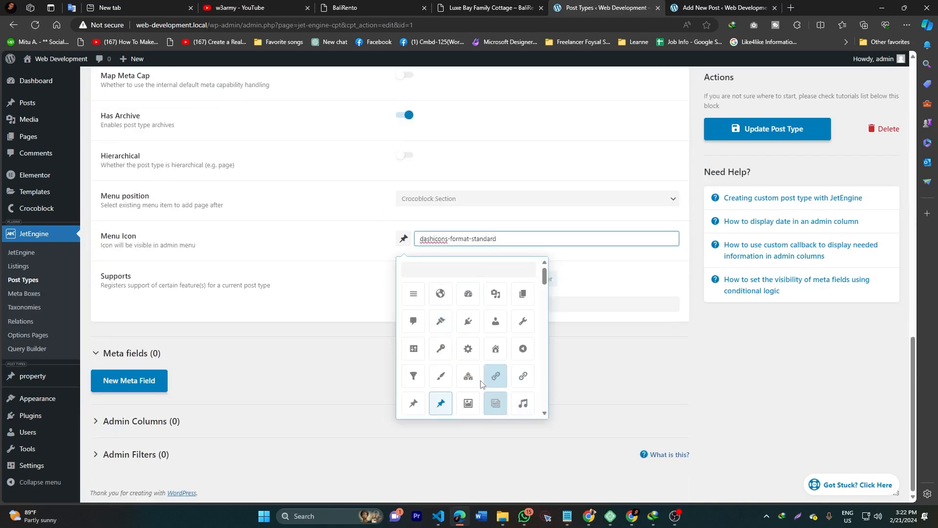
pyautogui.scroll(-3, 484, 374)
pyautogui.scroll(-2, 472, 367)
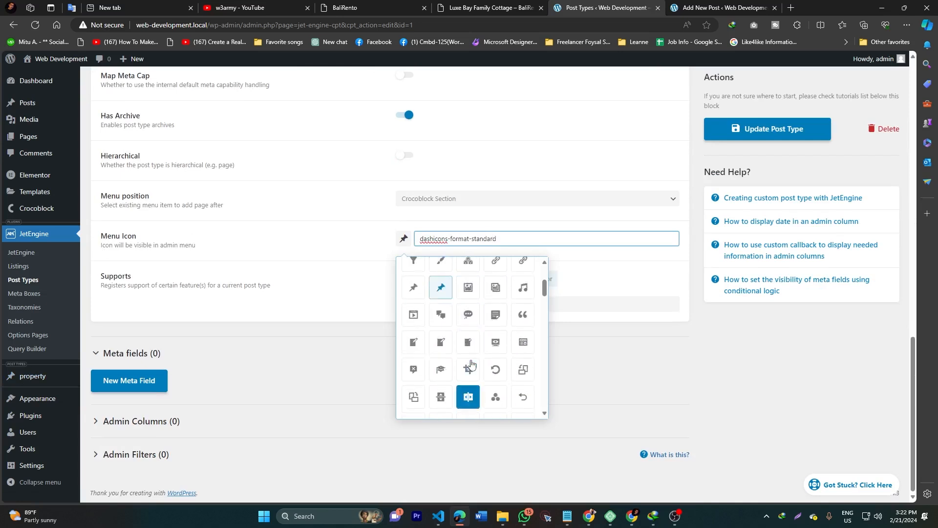
pyautogui.scroll(5, 469, 386)
pyautogui.click(462, 271)
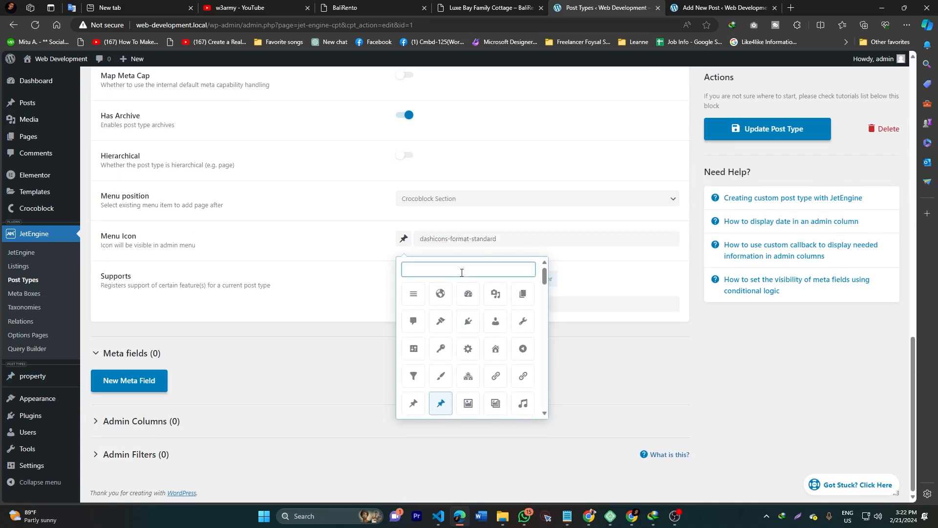
pyautogui.write('pro')
pyautogui.press('BackSpace')
pyautogui.press('BackSpace')
pyautogui.press('BackSpace')
pyautogui.write('bui')
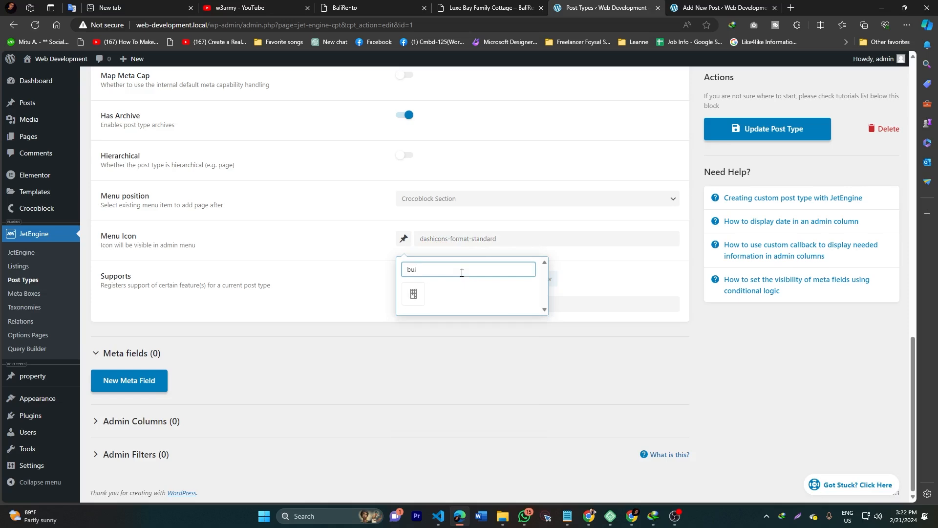
pyautogui.click(413, 293)
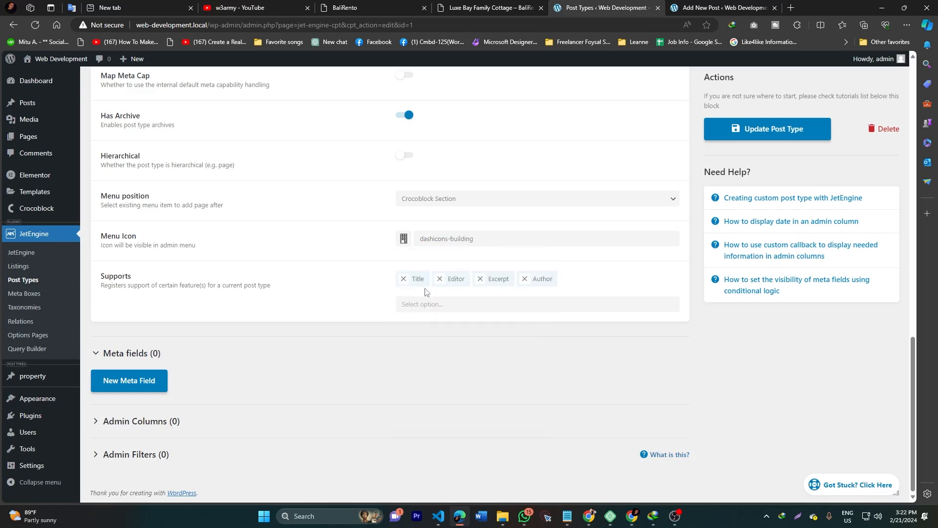
pyautogui.scroll(10, 458, 251)
pyautogui.click(766, 128)
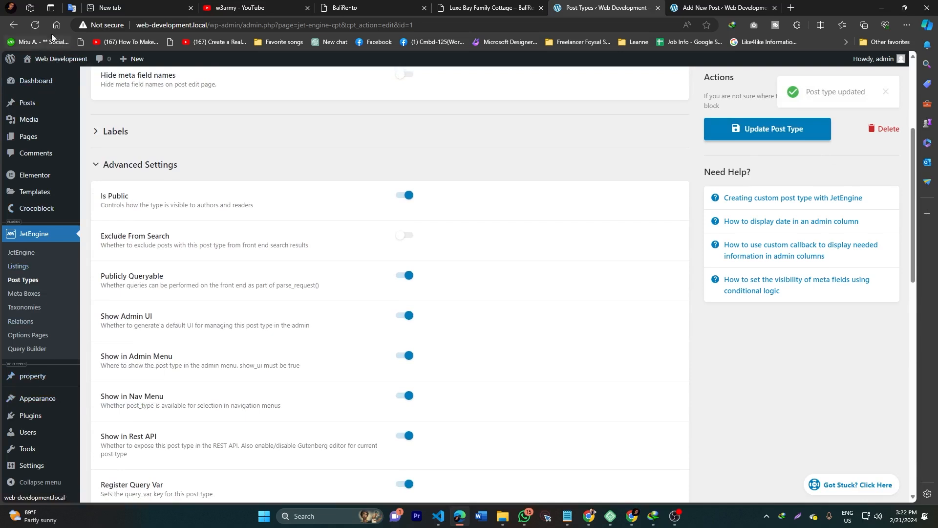
pyautogui.click(38, 26)
pyautogui.moveTo(29, 376)
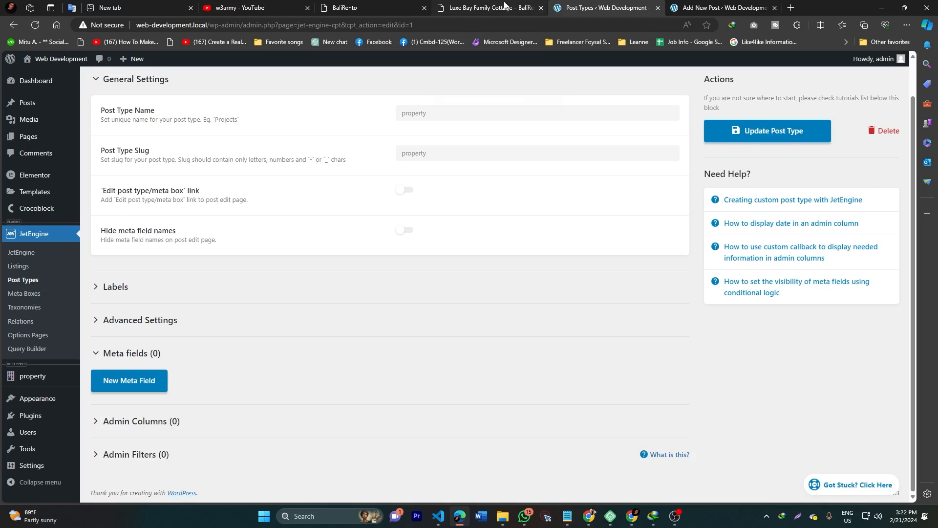
pyautogui.moveTo(505, 5)
pyautogui.click(504, 8)
pyautogui.scroll(5, 385, 308)
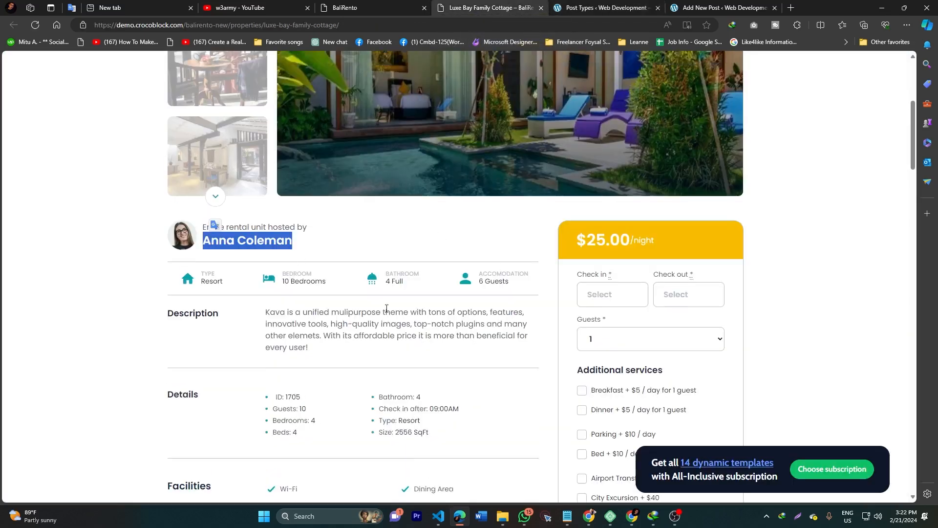
pyautogui.click(585, 6)
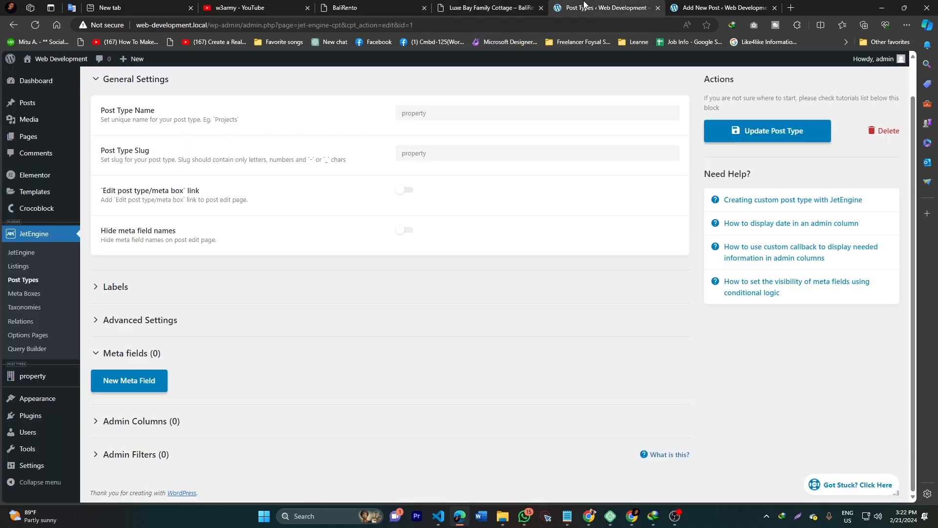
pyautogui.click(488, 8)
pyautogui.moveTo(167, 137); pyautogui.dragTo(363, 139)
pyautogui.moveTo(279, 158); pyautogui.dragTo(281, 182)
pyautogui.click(117, 215)
pyautogui.scroll(-8, 112, 214)
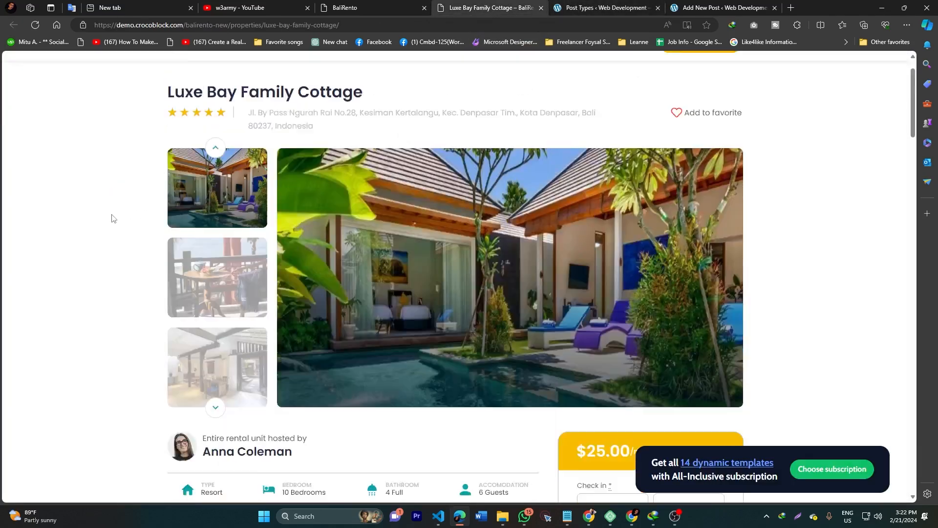
pyautogui.moveTo(165, 161); pyautogui.dragTo(299, 186)
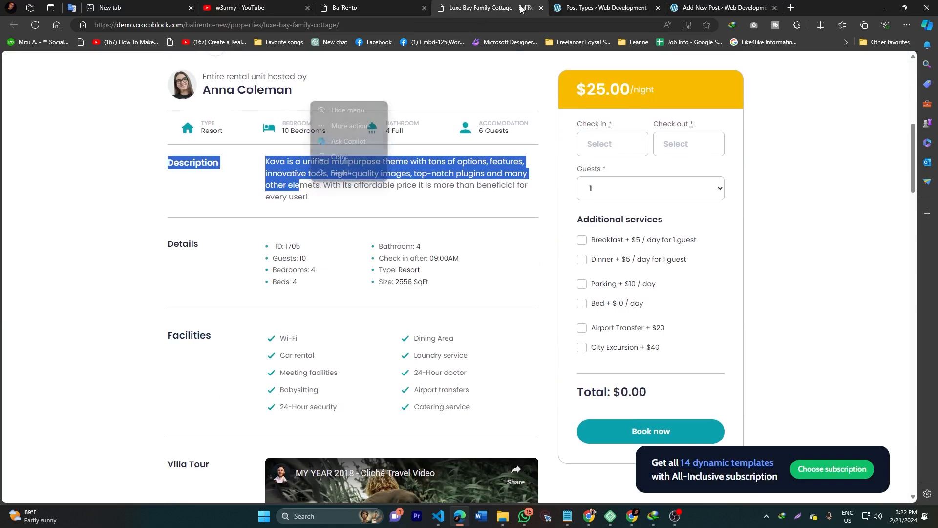
pyautogui.click(379, 8)
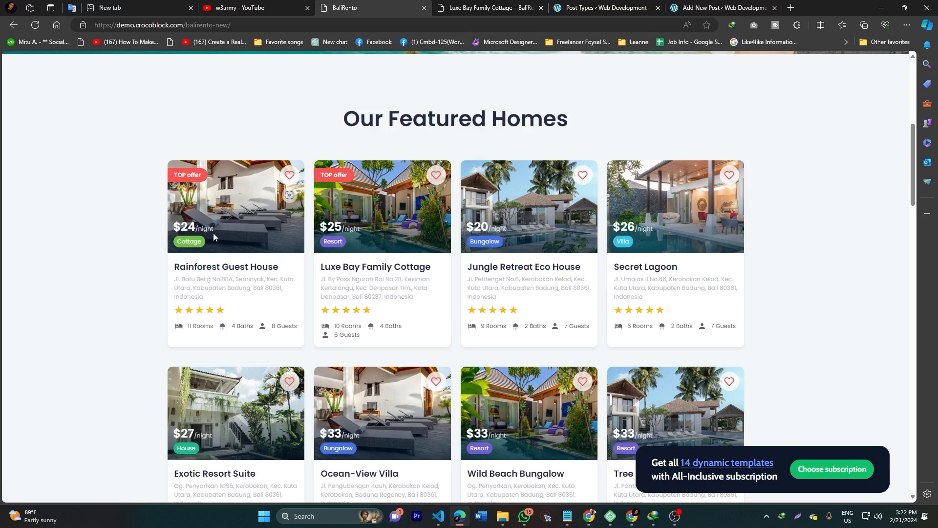
pyautogui.click(603, 8)
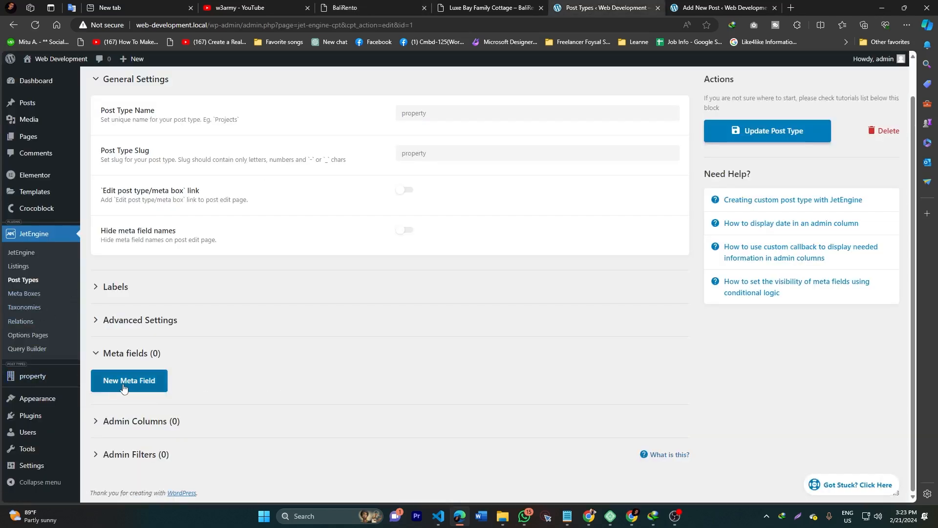
# Step: Go from the property posts list to JetEngine Post Types and edit the property post type
pyautogui.click(30, 376)
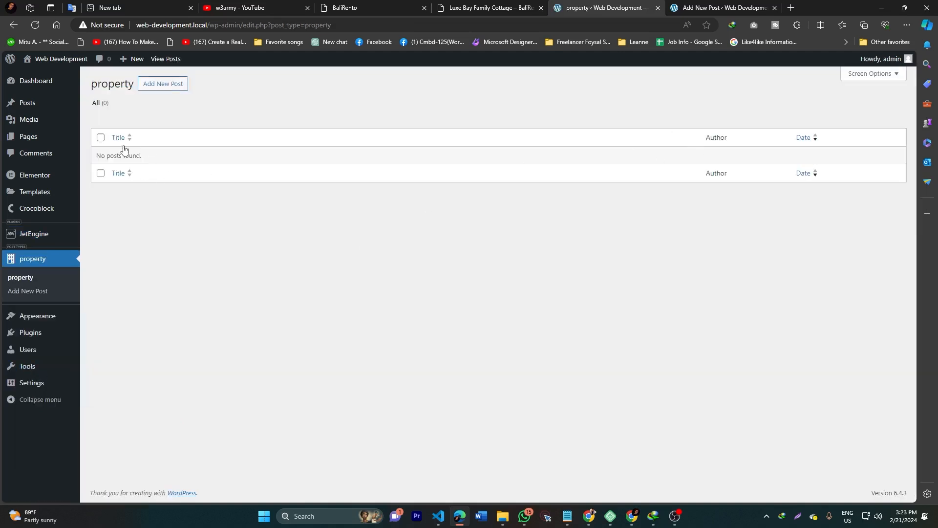
pyautogui.moveTo(31, 236)
pyautogui.click(105, 263)
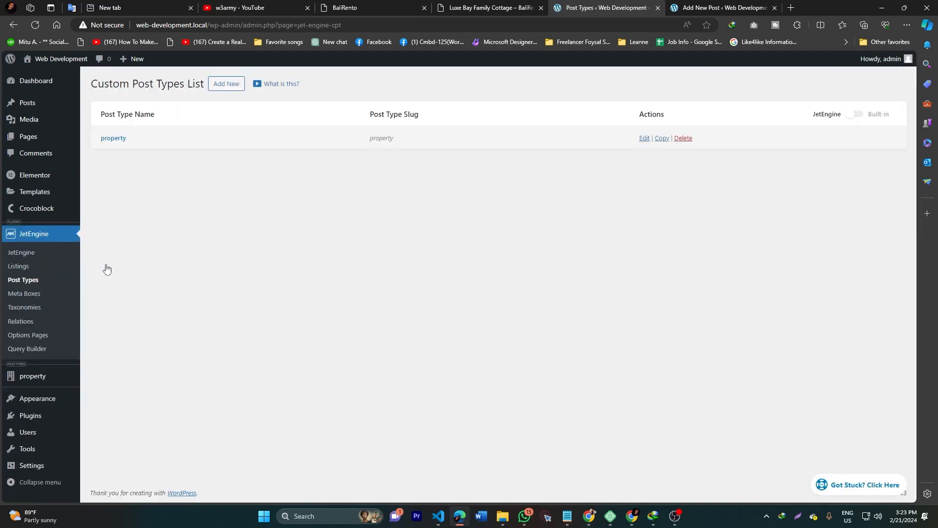
pyautogui.click(643, 138)
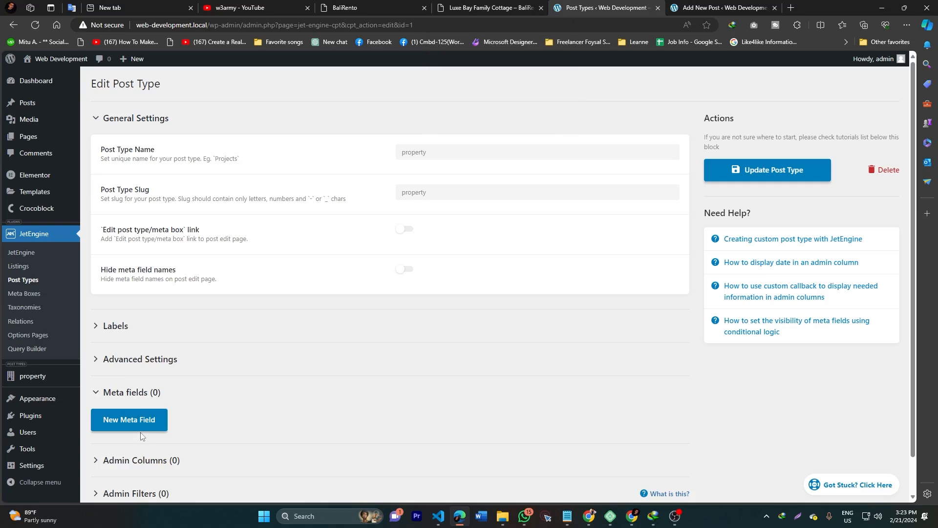
# Step: On the Luxe Bay Family Cottage page, highlight the property title and address
pyautogui.click(494, 8)
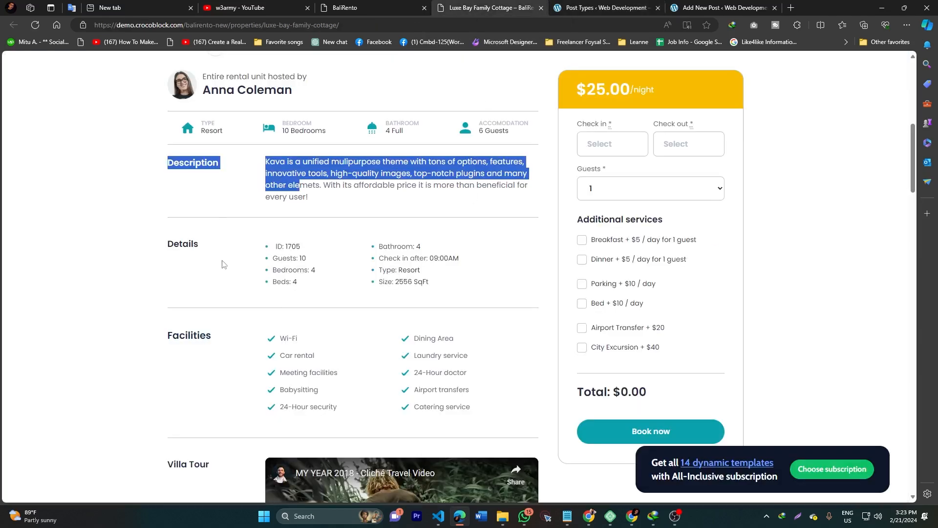
pyautogui.scroll(10, 225, 264)
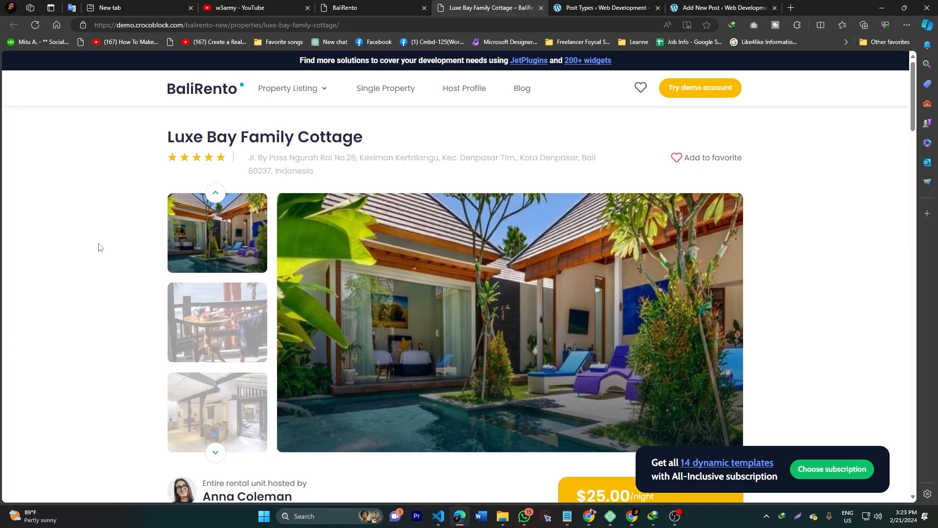
pyautogui.moveTo(158, 141); pyautogui.dragTo(361, 138)
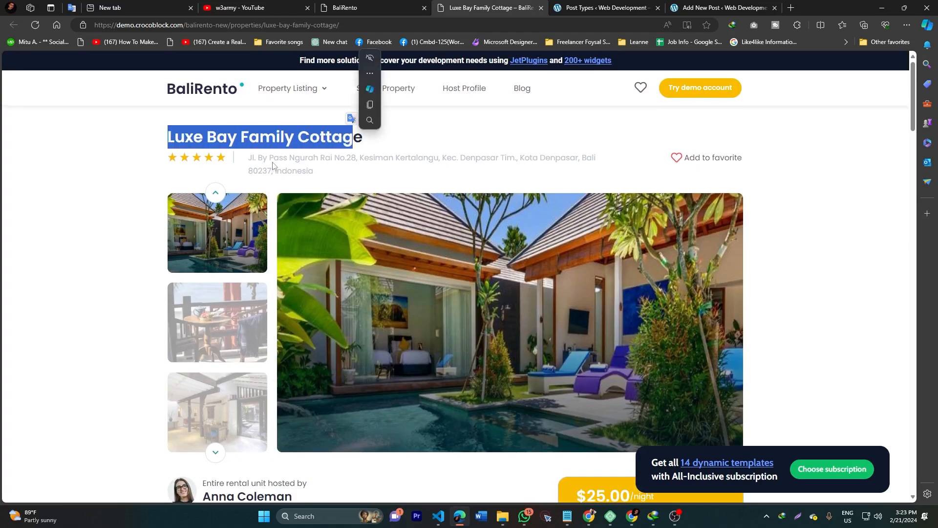
pyautogui.moveTo(248, 157); pyautogui.dragTo(314, 171)
# Step: Highlight the host line and the type, bedroom, bathroom and guests row, then return to BaliRento
pyautogui.scroll(-3, 318, 130)
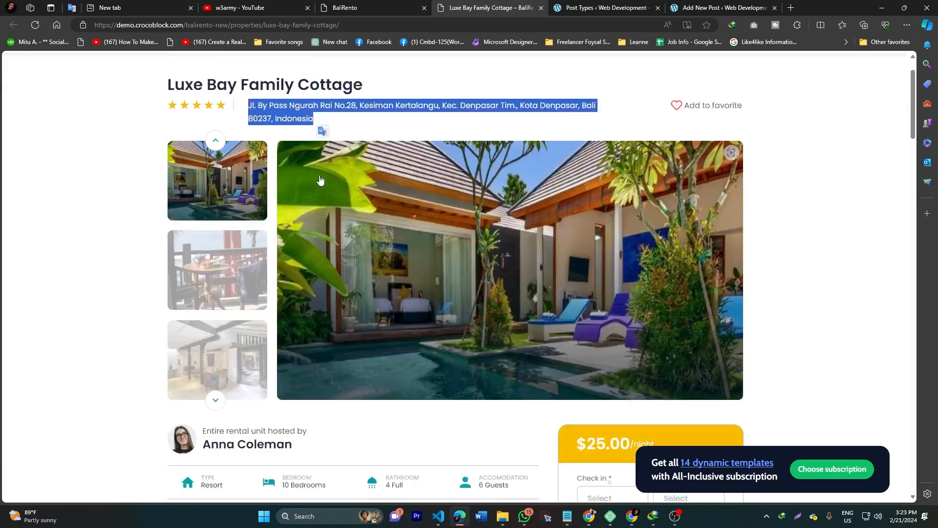
pyautogui.scroll(-3, 438, 188)
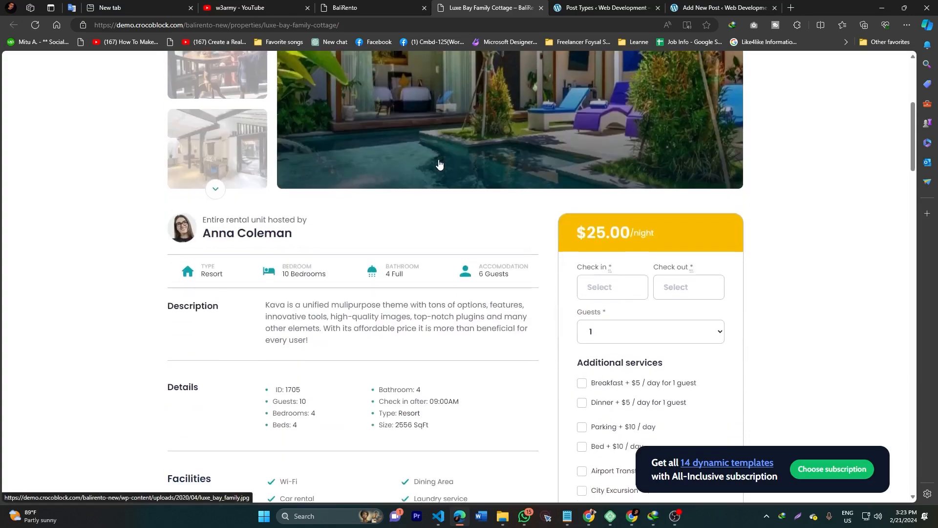
pyautogui.scroll(4, 438, 185)
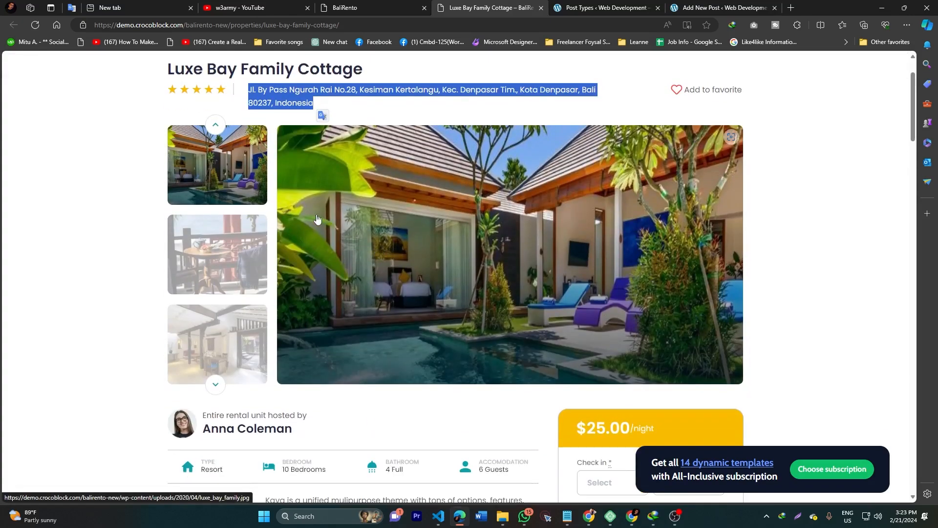
pyautogui.scroll(-4, 274, 239)
pyautogui.moveTo(201, 212); pyautogui.dragTo(299, 236)
pyautogui.moveTo(531, 269); pyautogui.dragTo(166, 272)
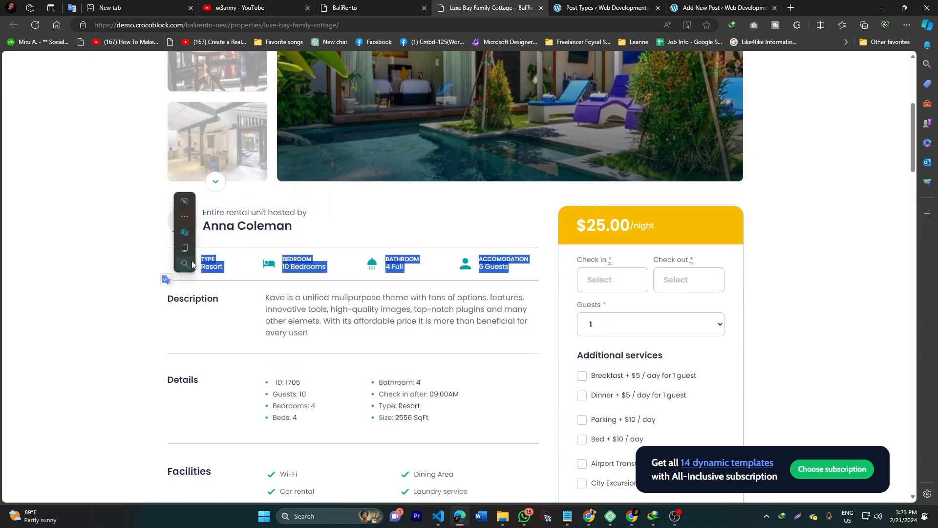
pyautogui.click(305, 263)
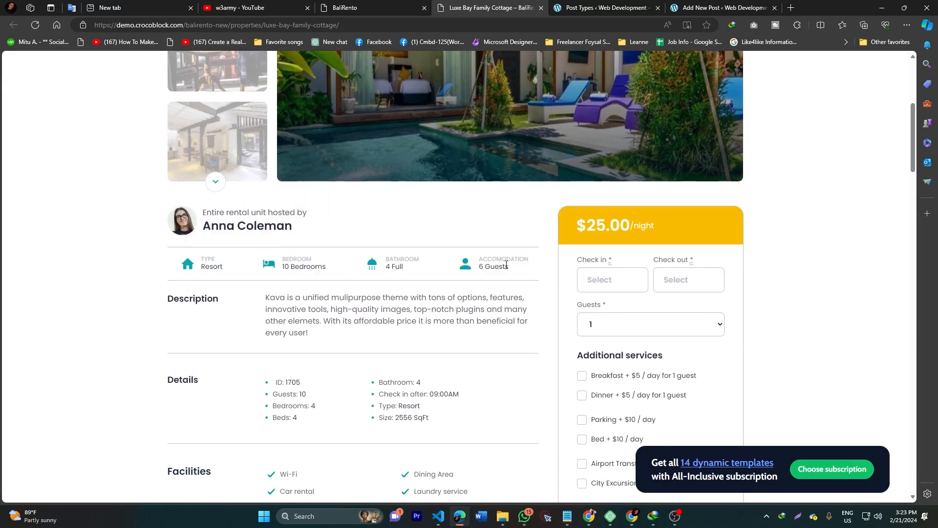
pyautogui.scroll(-3, 192, 304)
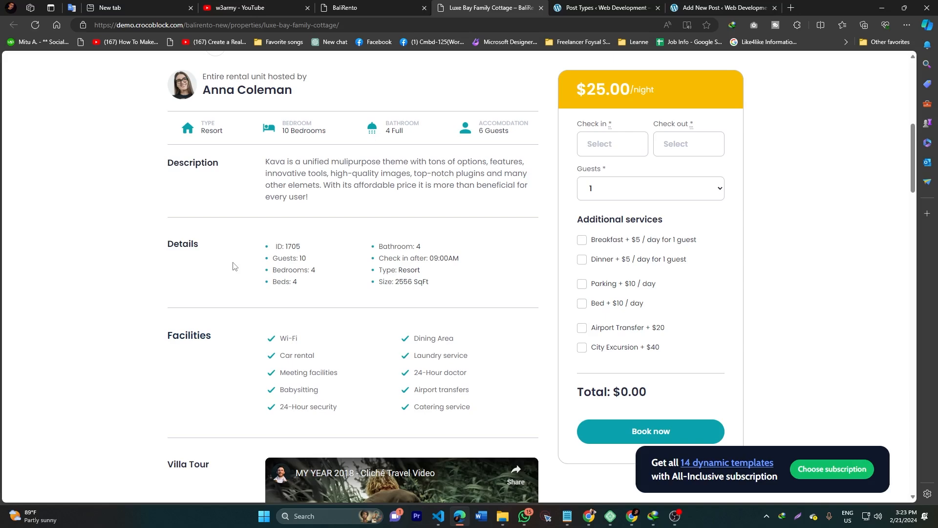
pyautogui.click(395, 8)
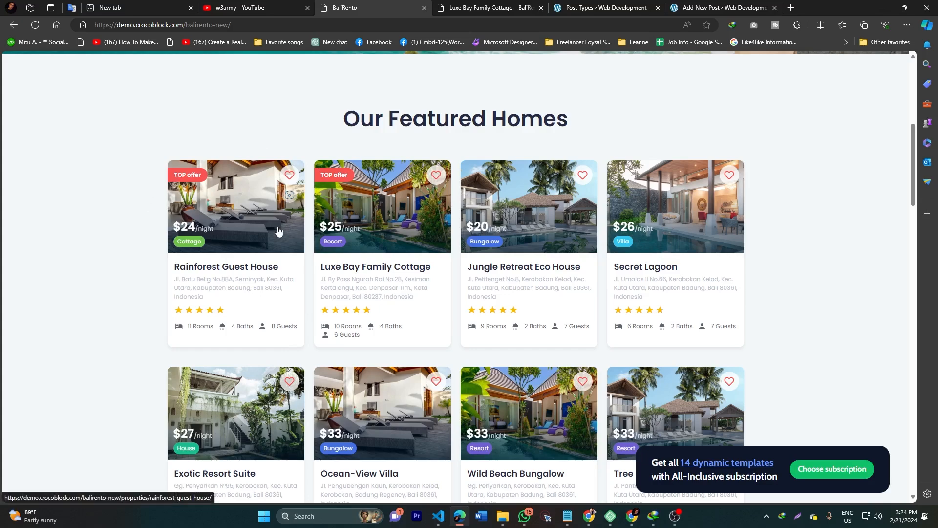
# Step: Take an area screenshot of the first Featured Homes cards
pyautogui.scroll(1, 279, 230)
pyautogui.scroll(6, 279, 229)
pyautogui.scroll(-3, 290, 221)
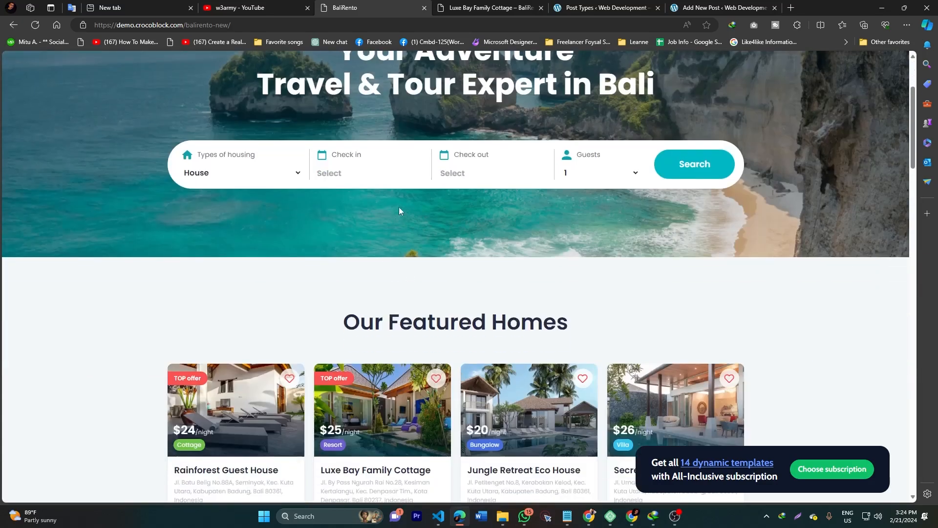
pyautogui.scroll(-4, 395, 207)
pyautogui.scroll(-1, 379, 215)
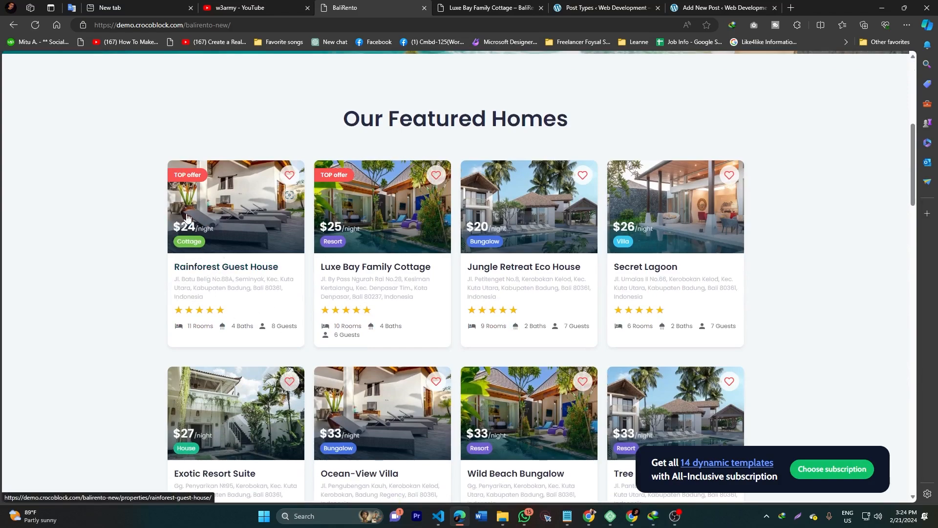
pyautogui.press('super+shift+s')
pyautogui.moveTo(132, 139); pyautogui.dragTo(606, 362)
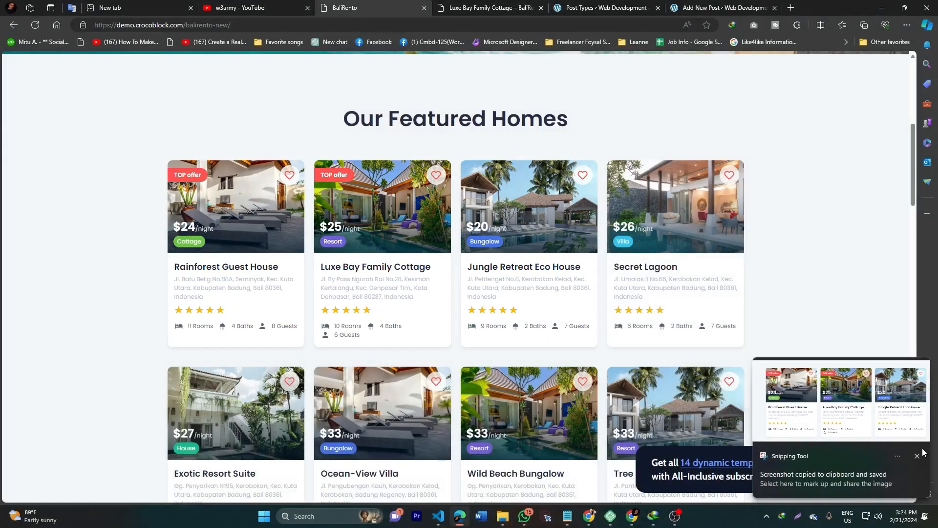
# Step: Capture the first two property cards, outline the first photo in red, then discard it
pyautogui.press('super+shift+s')
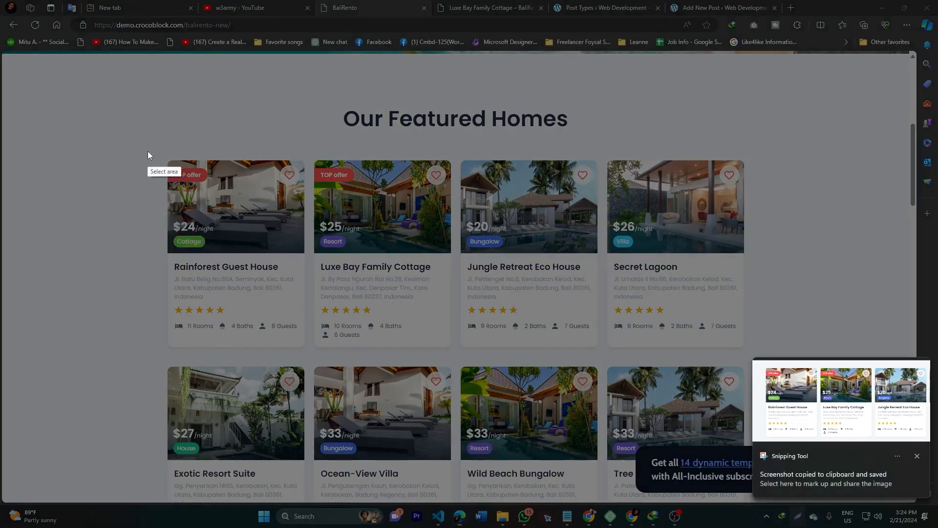
pyautogui.moveTo(133, 148)
pyautogui.mouseDown()
pyautogui.moveTo(400, 319)
pyautogui.moveTo(415, 353)
pyautogui.moveTo(395, 370)
pyautogui.moveTo(458, 362)
pyautogui.moveTo(341, 358)
pyautogui.moveTo(355, 357)
pyautogui.mouseUp()
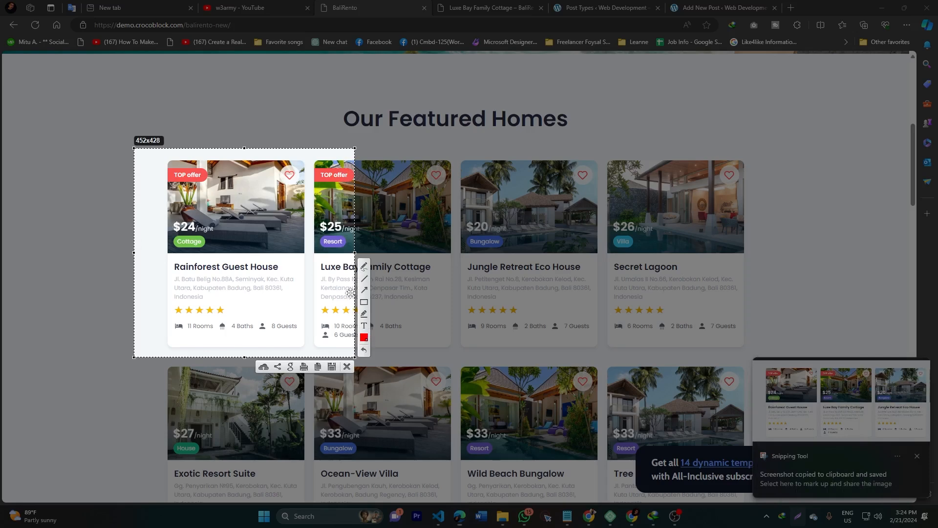
pyautogui.click(364, 301)
pyautogui.moveTo(163, 160); pyautogui.dragTo(306, 253)
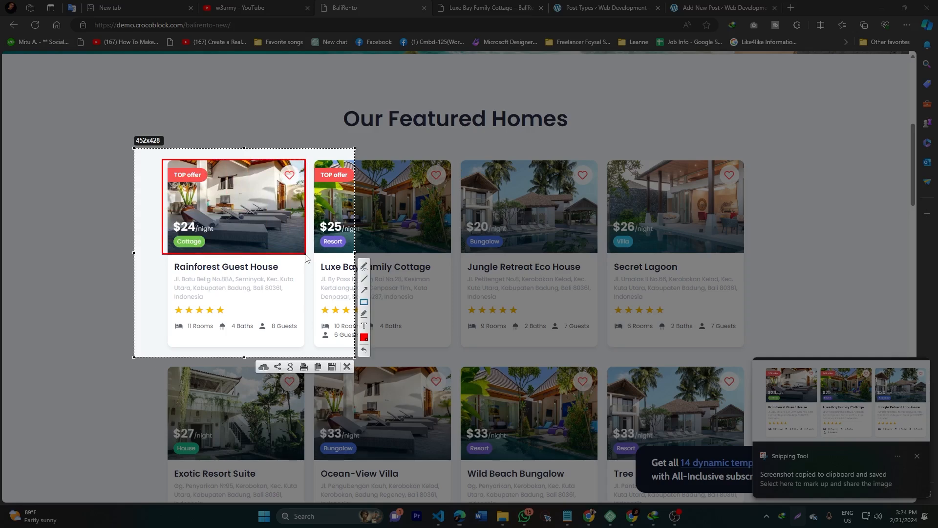
pyautogui.click(347, 366)
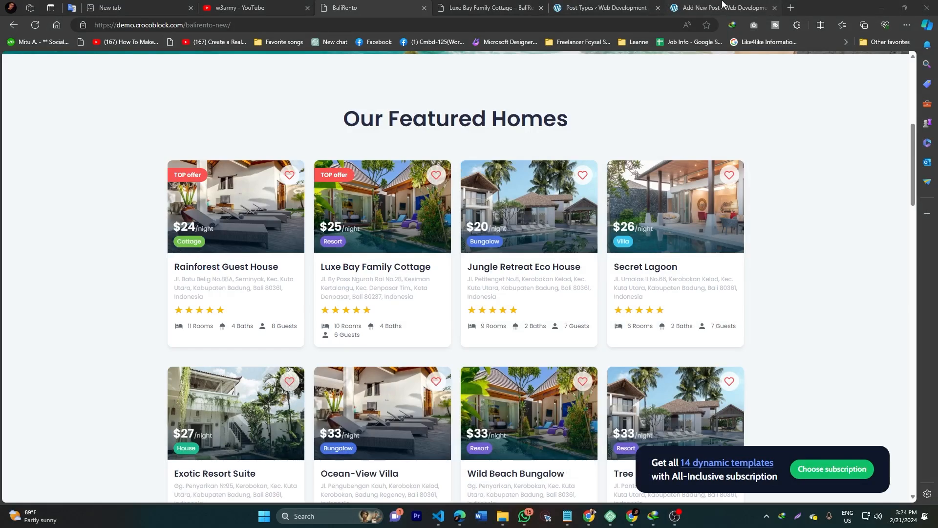
pyautogui.click(615, 8)
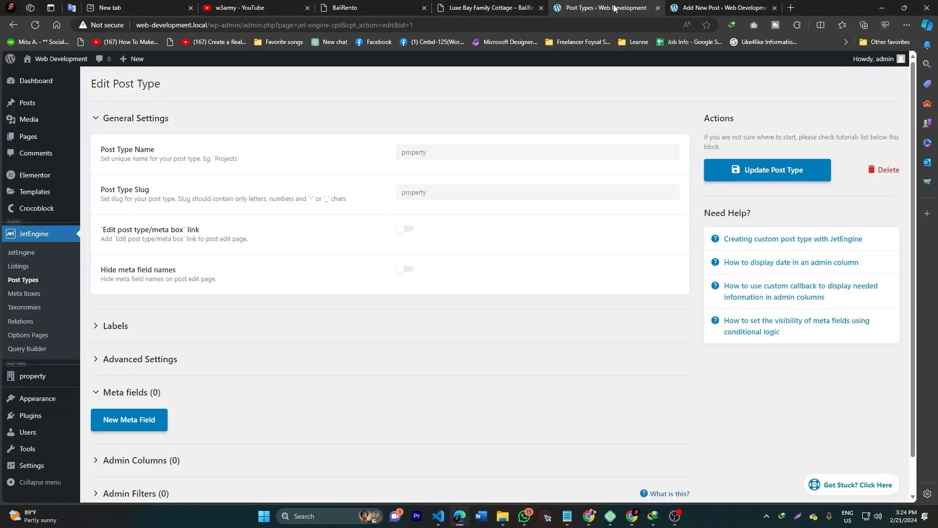
# Step: Add Thumbnail (Featured Image) to the property post type's Supports list and update it
pyautogui.click(28, 284)
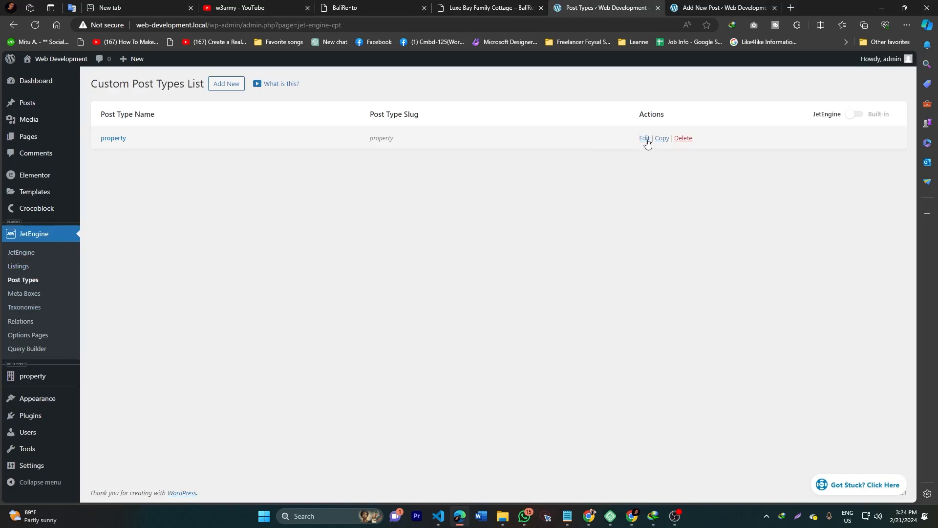
pyautogui.click(645, 138)
pyautogui.scroll(-1, 122, 362)
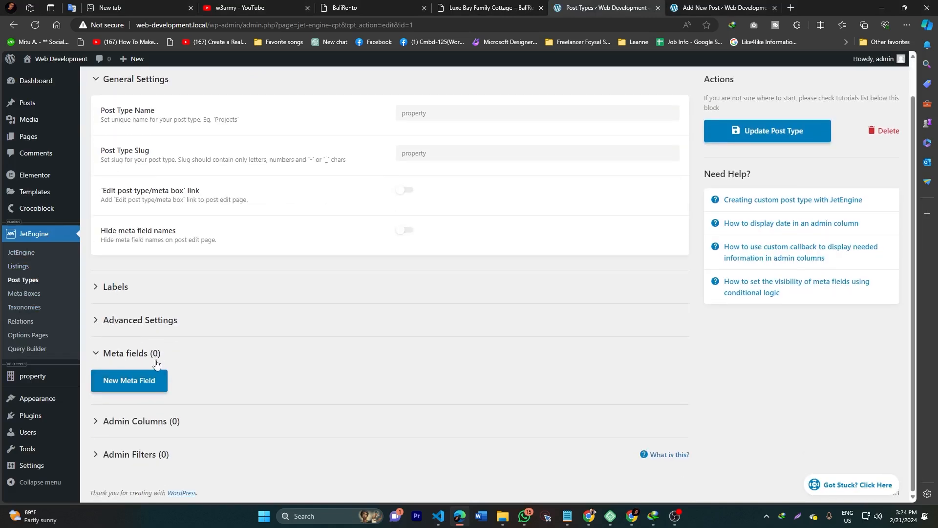
pyautogui.click(166, 323)
pyautogui.scroll(-10, 288, 293)
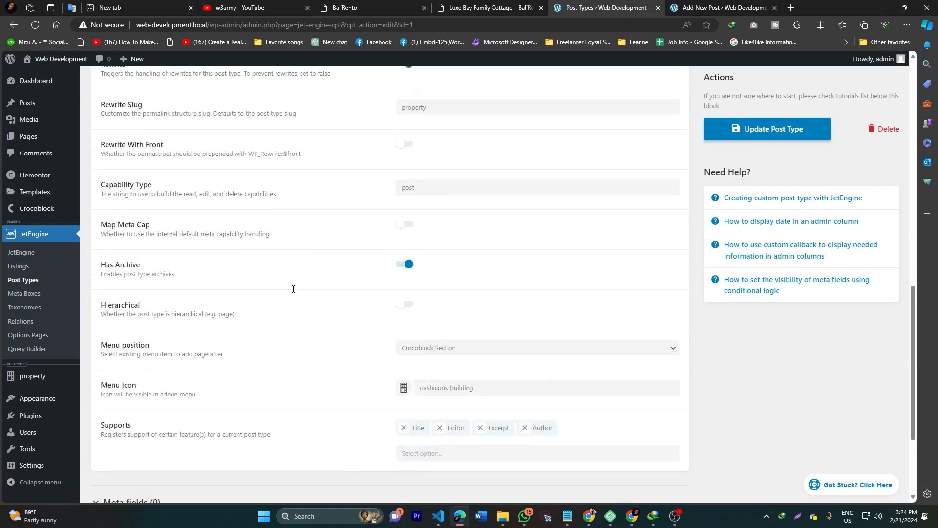
pyautogui.scroll(-3, 309, 320)
pyautogui.click(442, 324)
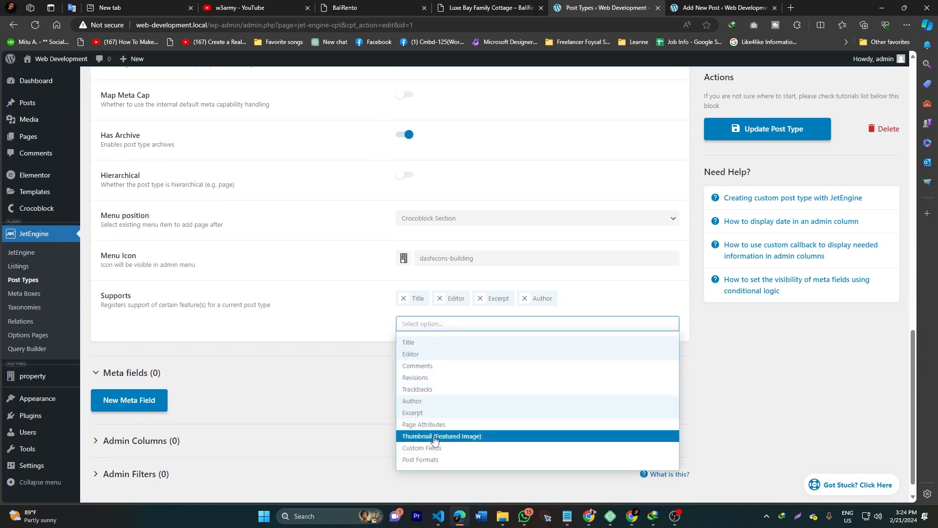
pyautogui.click(471, 438)
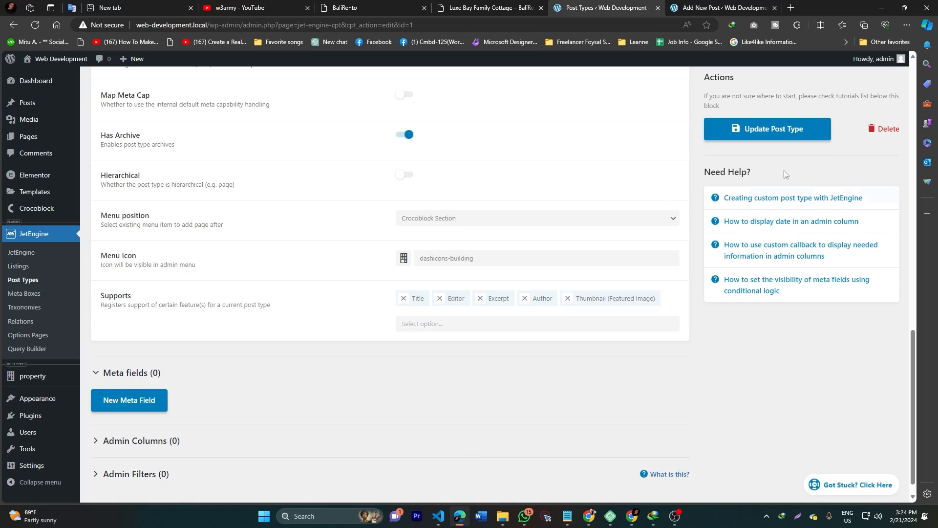
pyautogui.click(775, 131)
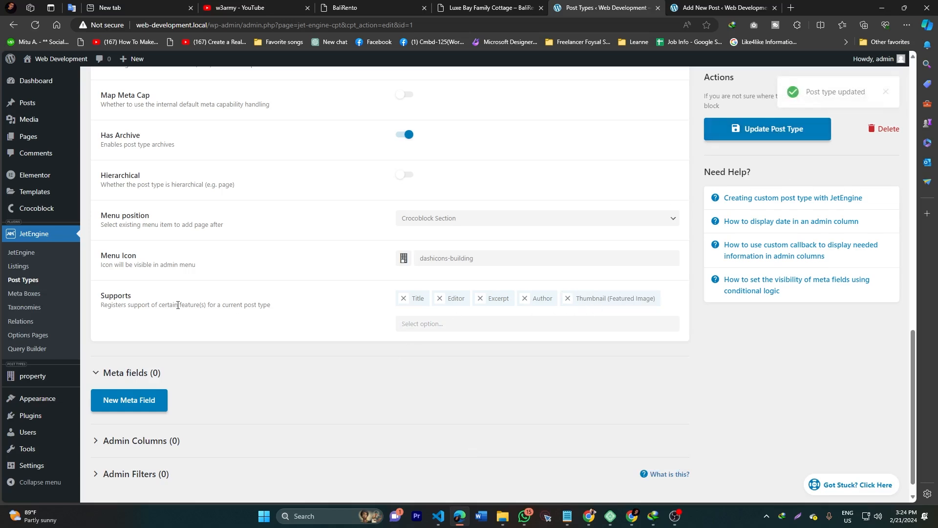
pyautogui.click(372, 8)
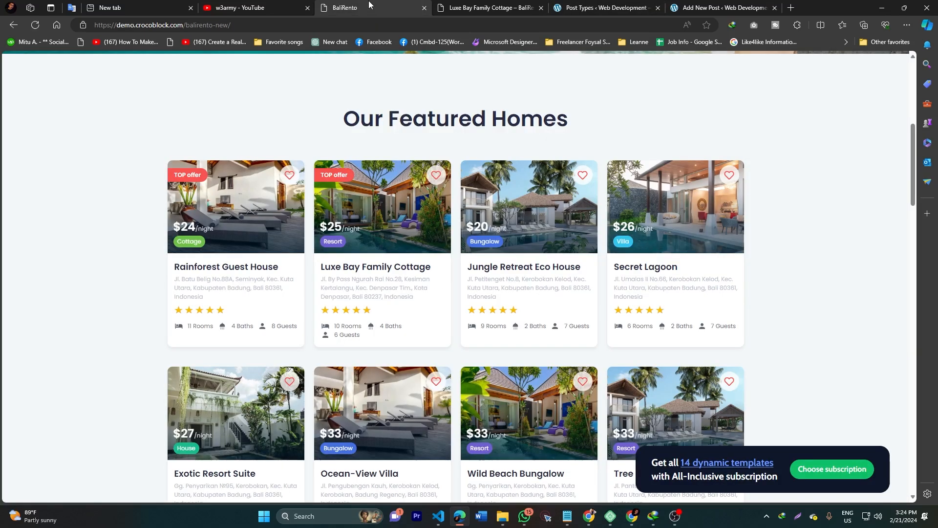
pyautogui.click(796, 518)
pyautogui.moveTo(130, 132); pyautogui.dragTo(374, 354)
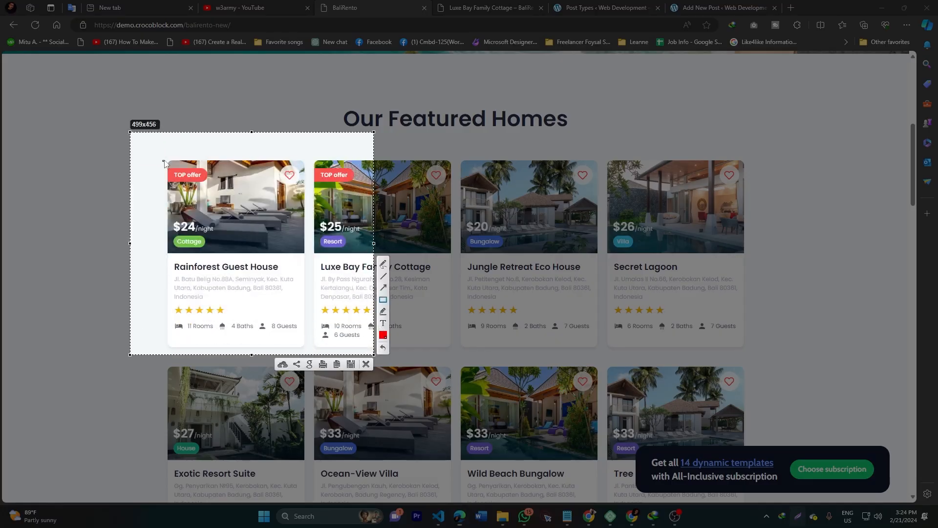
pyautogui.moveTo(164, 160); pyautogui.dragTo(308, 258)
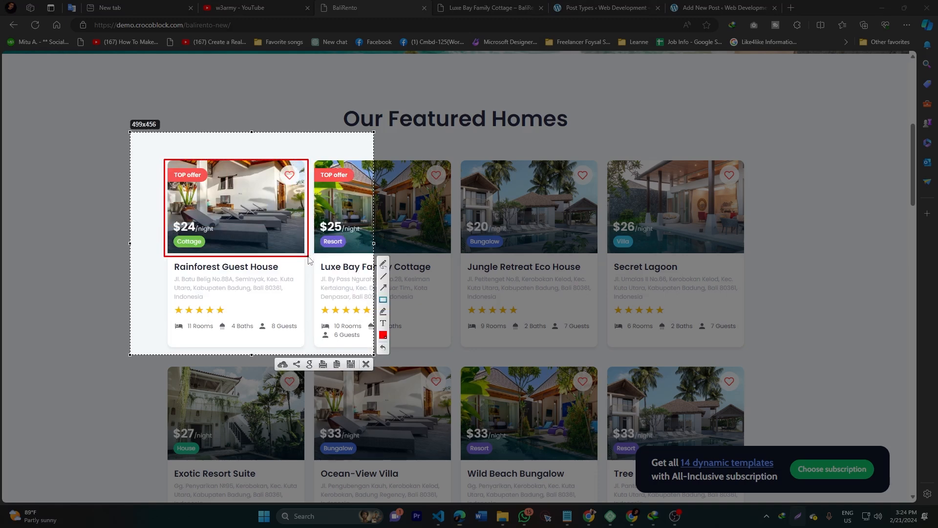
pyautogui.moveTo(165, 165); pyautogui.dragTo(213, 190)
pyautogui.click(365, 364)
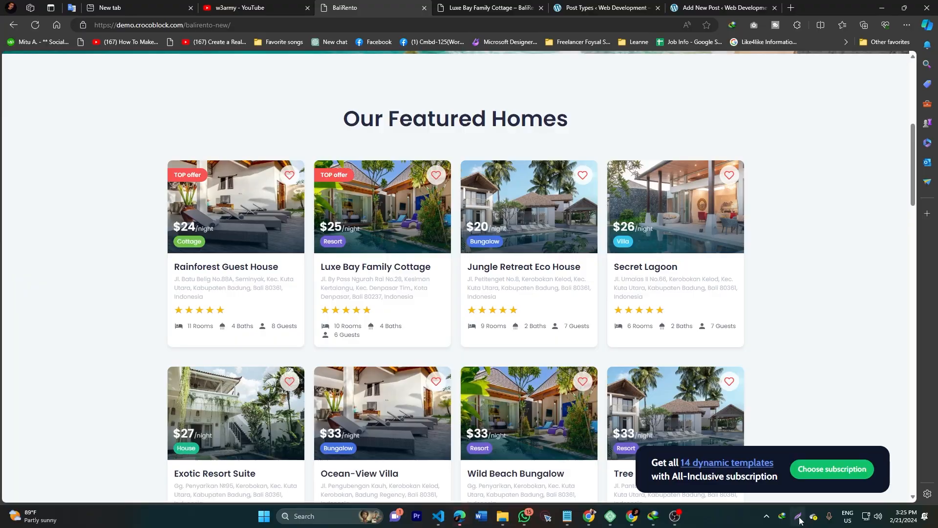
pyautogui.press('Print')
pyautogui.moveTo(152, 161)
pyautogui.mouseDown()
pyautogui.moveTo(319, 307)
pyautogui.moveTo(322, 344)
pyautogui.mouseUp()
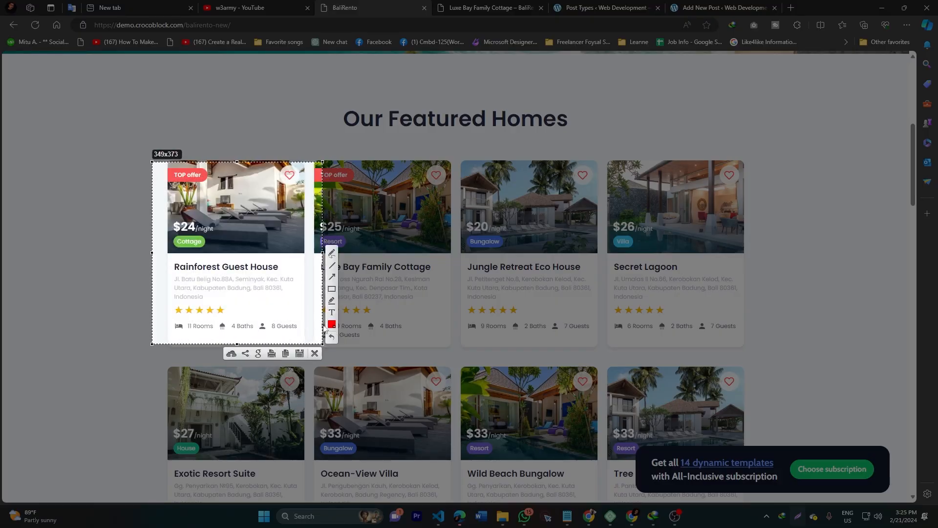
pyautogui.moveTo(279, 168); pyautogui.dragTo(299, 181)
pyautogui.moveTo(171, 219); pyautogui.dragTo(212, 233)
pyautogui.moveTo(172, 239); pyautogui.dragTo(208, 251)
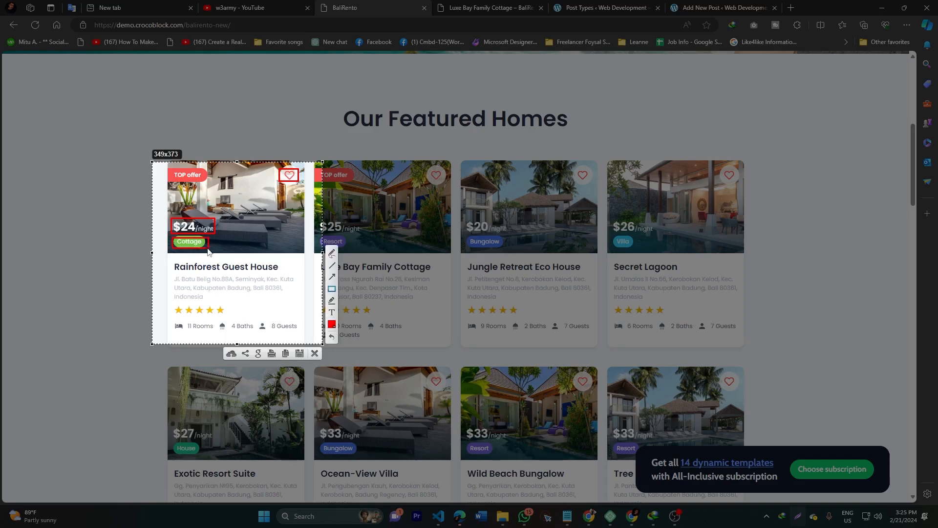
pyautogui.click(314, 352)
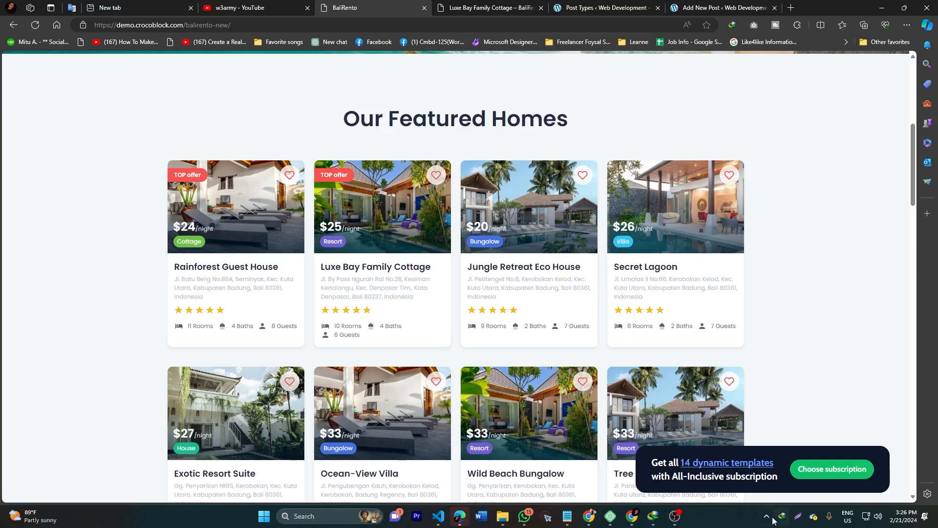
# Step: Capture the Rainforest Guest House card and box its title, address, stars, heart and $24/night price in red
pyautogui.click(799, 517)
pyautogui.moveTo(147, 149); pyautogui.dragTo(327, 356)
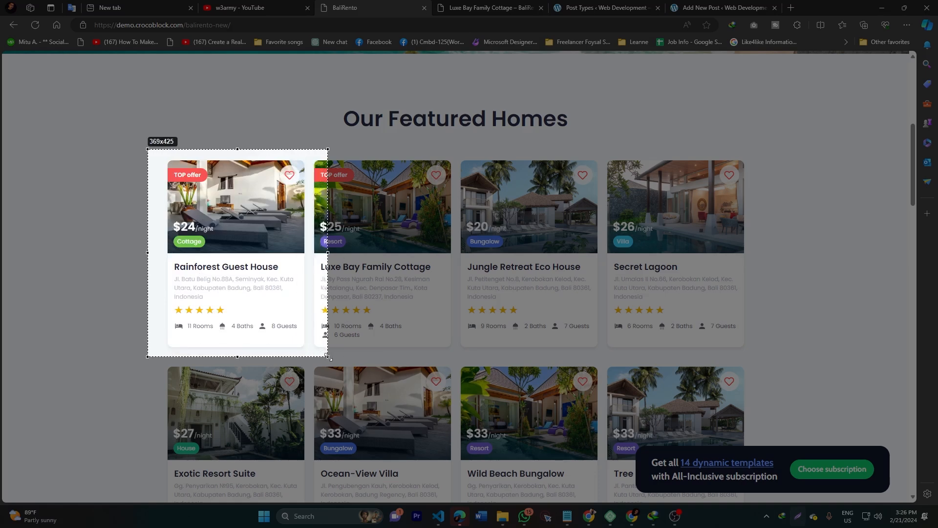
pyautogui.click(337, 302)
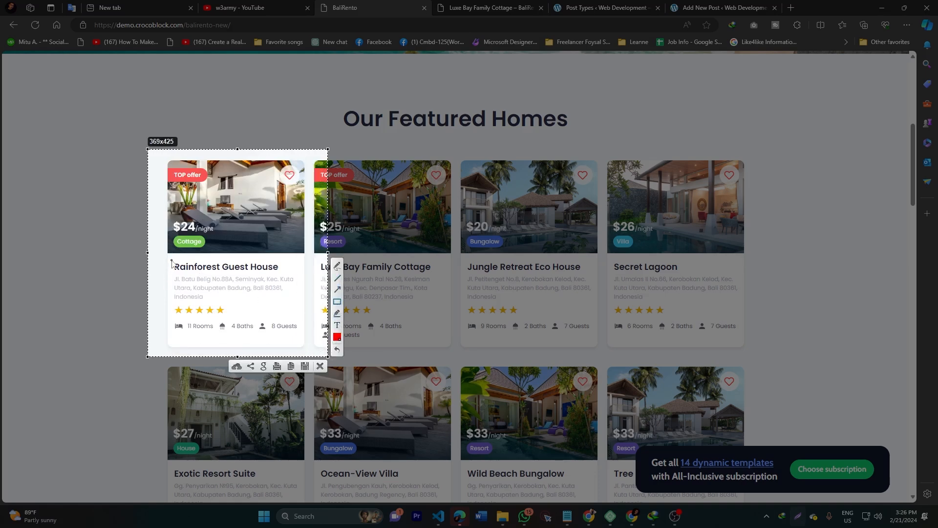
pyautogui.moveTo(170, 260); pyautogui.dragTo(281, 273)
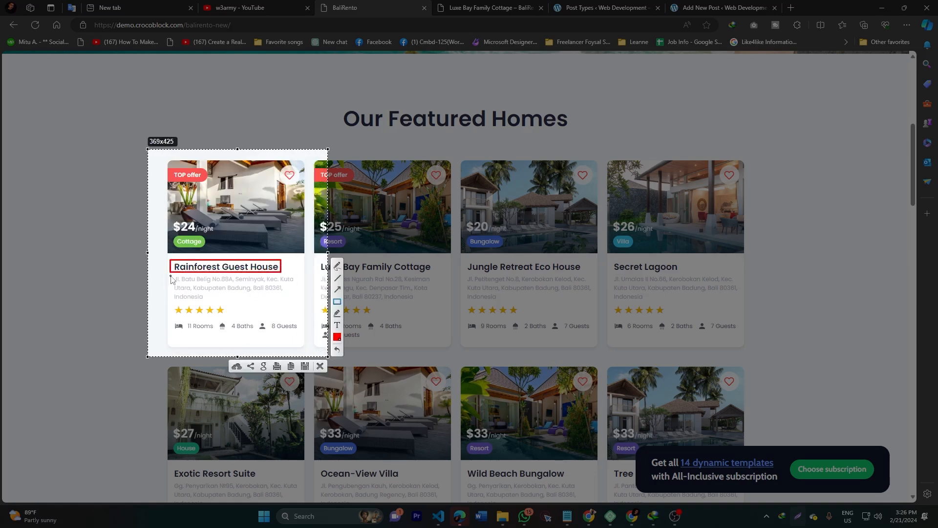
pyautogui.moveTo(172, 275); pyautogui.dragTo(300, 304)
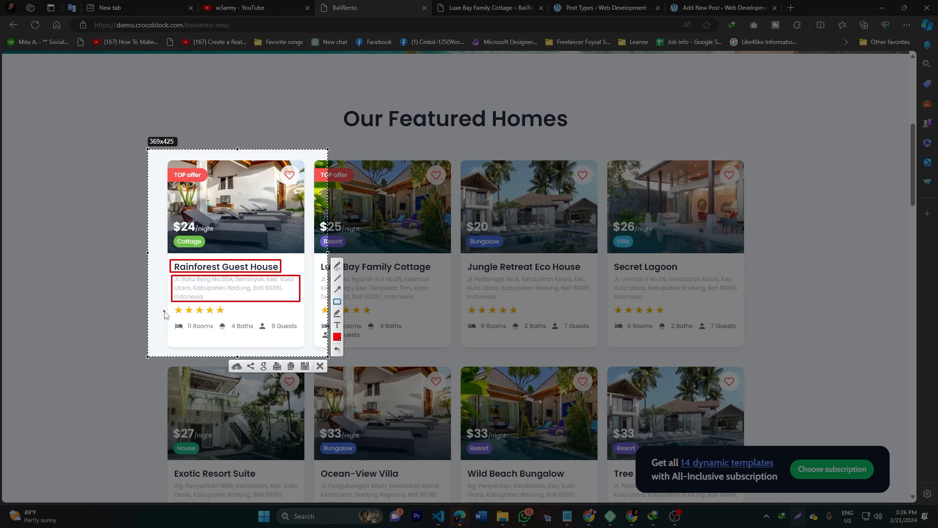
pyautogui.moveTo(173, 304); pyautogui.dragTo(233, 317)
pyautogui.moveTo(281, 167); pyautogui.dragTo(297, 180)
pyautogui.moveTo(170, 221); pyautogui.dragTo(213, 234)
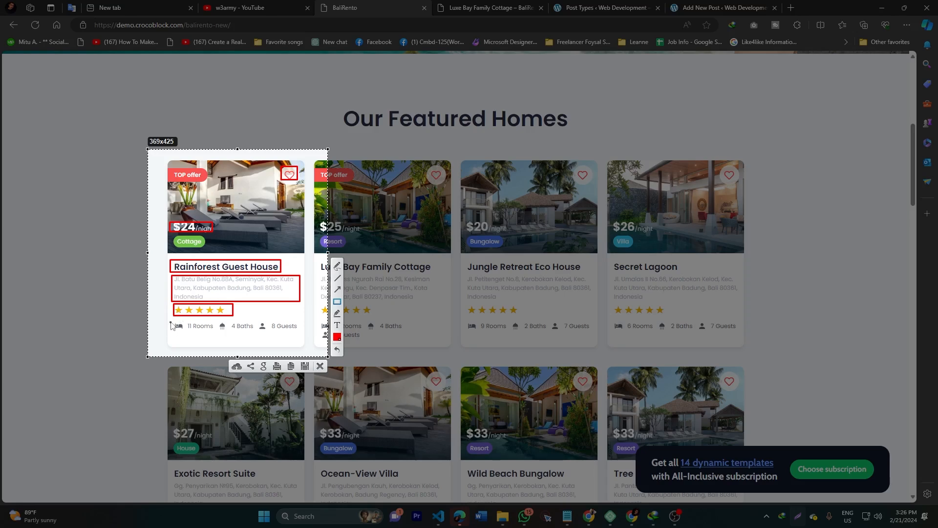
# Step: Box the Rainforest card's 11 Rooms, baths and guests row in red, then switch to the Luxe Bay Family Cottage tab
pyautogui.moveTo(171, 321)
pyautogui.mouseDown()
pyautogui.moveTo(220, 342)
pyautogui.moveTo(220, 320)
pyautogui.moveTo(255, 337)
pyautogui.moveTo(302, 337)
pyautogui.mouseUp()
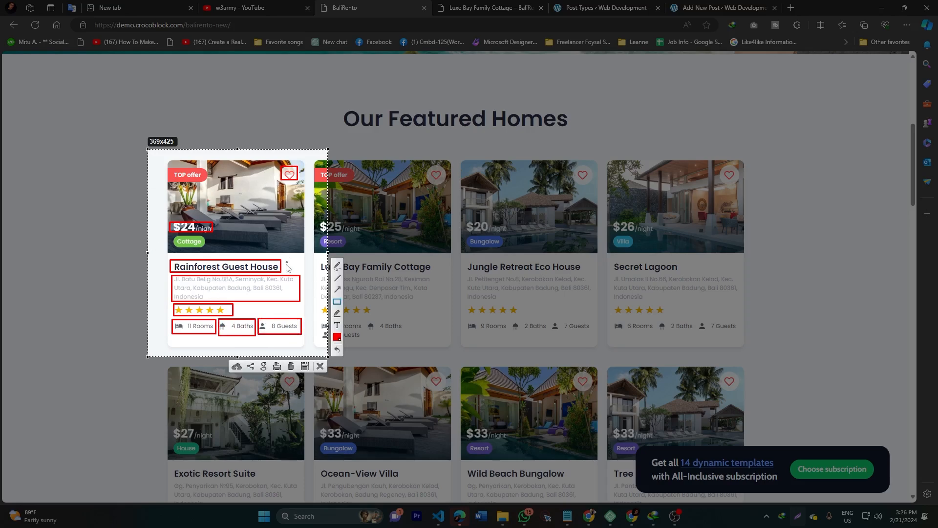
pyautogui.click(320, 366)
pyautogui.click(468, 8)
# Step: Capture the top of the cottage page and box the Luxe Bay Family Cottage title in red
pyautogui.scroll(8, 228, 202)
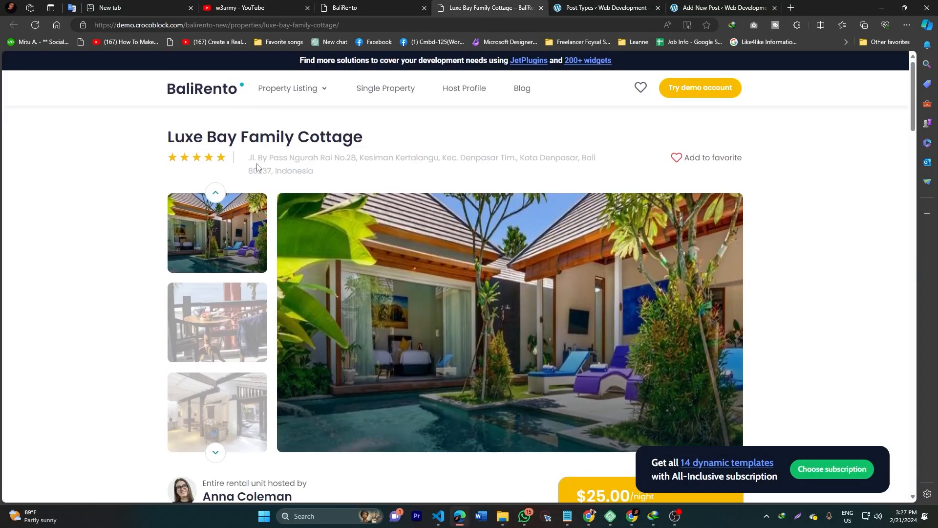
pyautogui.scroll(-2, 259, 165)
pyautogui.scroll(2, 272, 154)
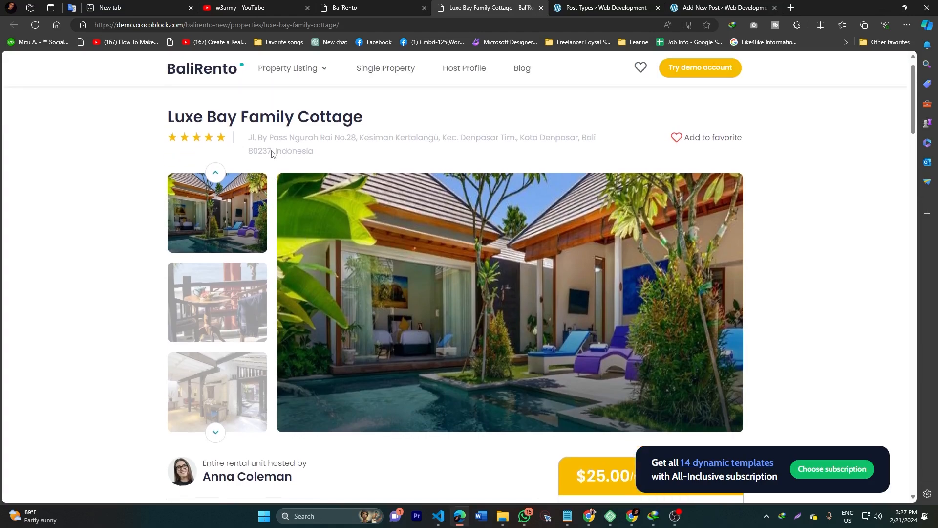
pyautogui.click(797, 516)
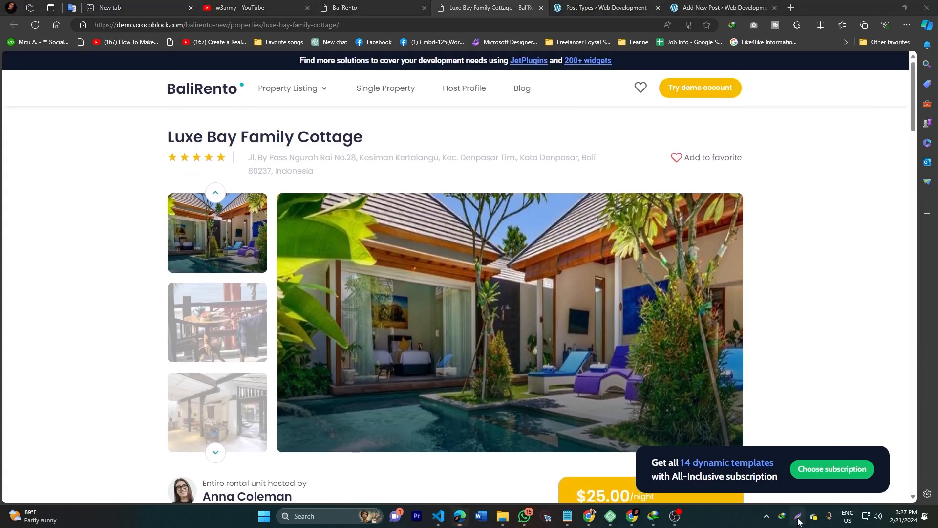
pyautogui.moveTo(88, 100); pyautogui.dragTo(817, 504)
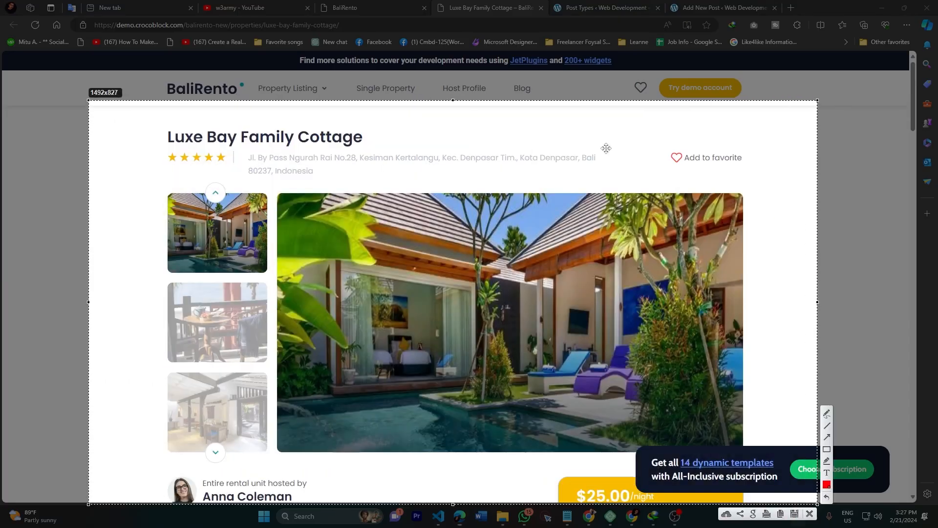
pyautogui.click(827, 449)
pyautogui.moveTo(157, 119)
pyautogui.mouseDown()
pyautogui.moveTo(261, 157)
pyautogui.moveTo(371, 149)
pyautogui.mouseUp()
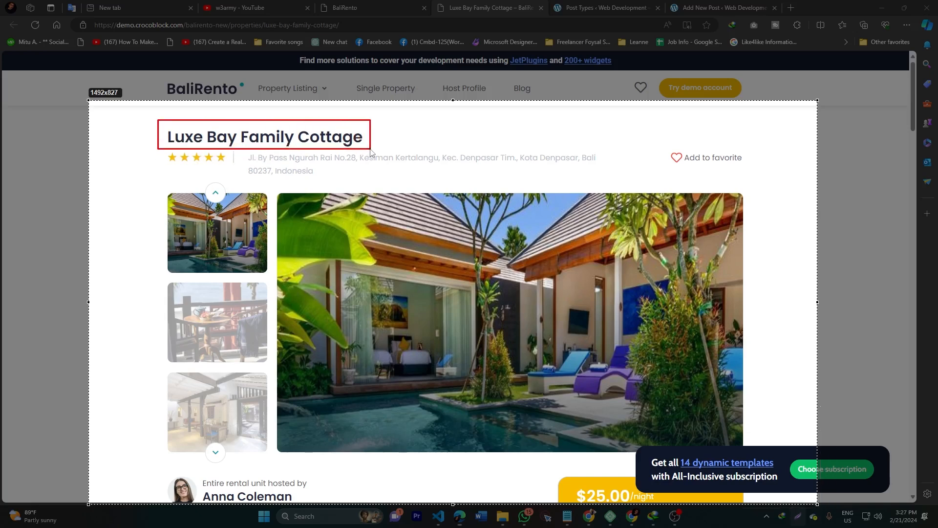
pyautogui.moveTo(370, 149); pyautogui.dragTo(370, 150)
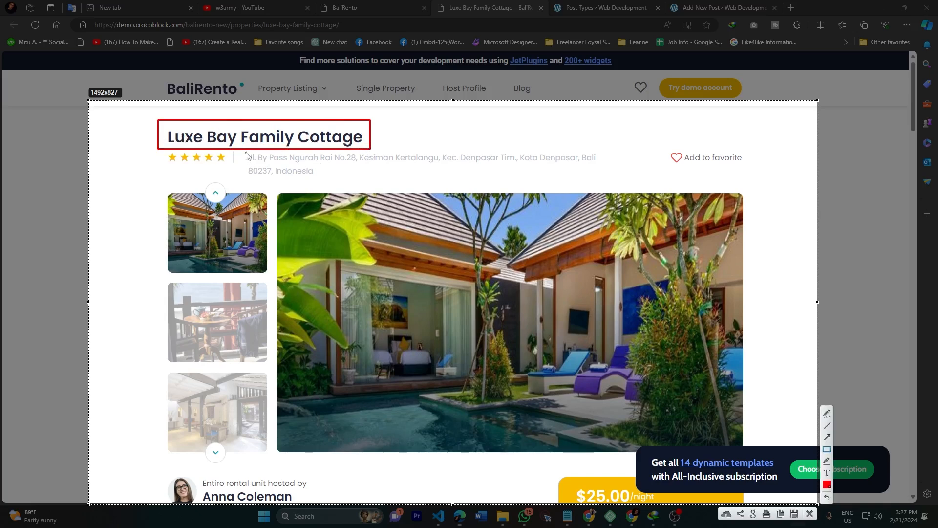
# Step: Box the address line and the whole photo gallery in red, then close the capture
pyautogui.moveTo(244, 151); pyautogui.dragTo(606, 179)
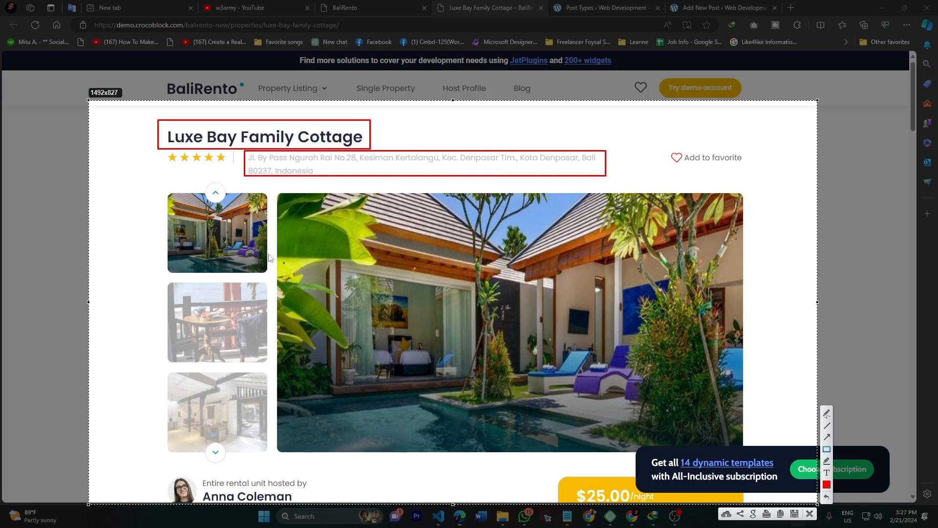
pyautogui.moveTo(158, 189); pyautogui.dragTo(748, 456)
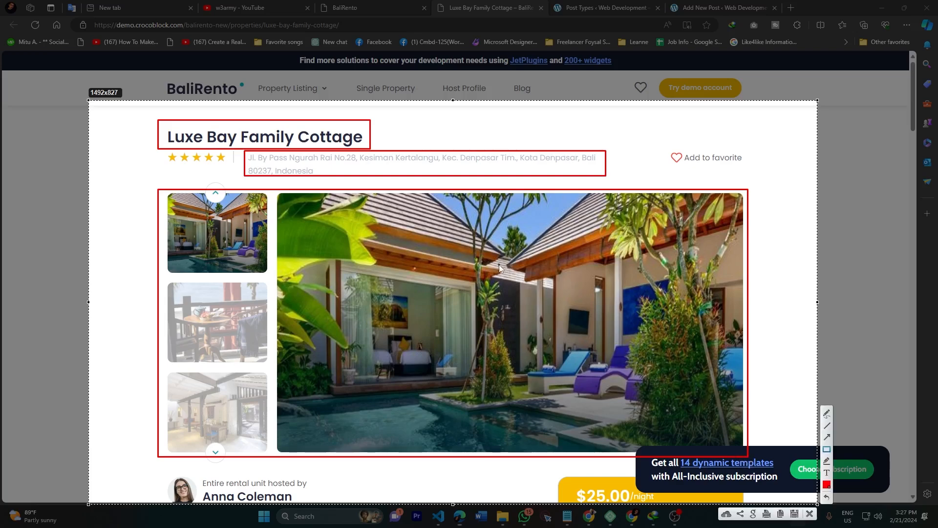
pyautogui.click(809, 513)
pyautogui.scroll(-8, 482, 324)
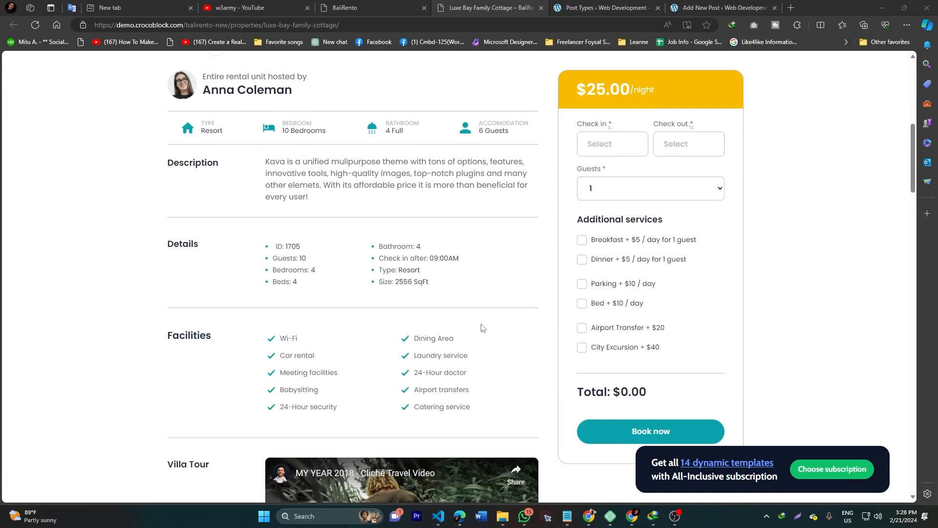
# Step: Capture the host and details area and box the host line and stats row in red
pyautogui.click(766, 521)
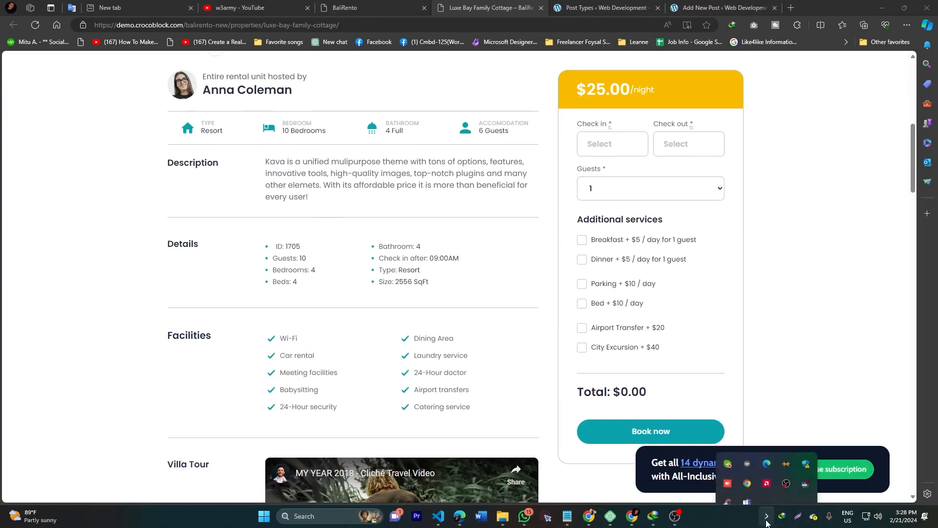
pyautogui.click(798, 517)
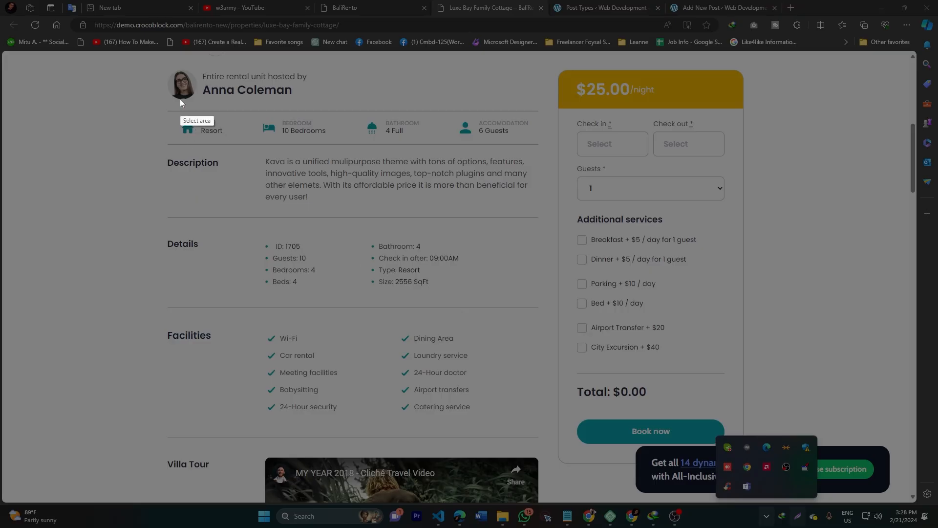
pyautogui.moveTo(112, 40); pyautogui.dragTo(568, 514)
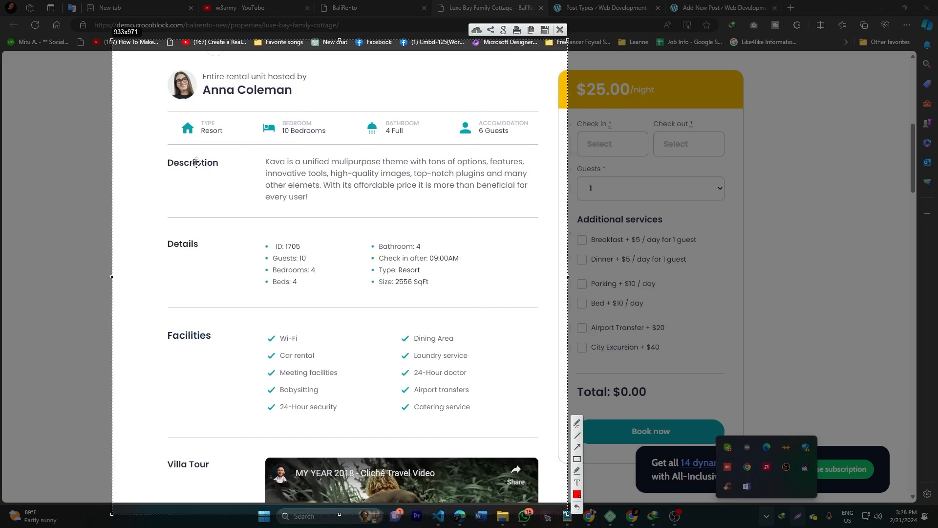
pyautogui.click(577, 460)
pyautogui.moveTo(165, 67); pyautogui.dragTo(310, 105)
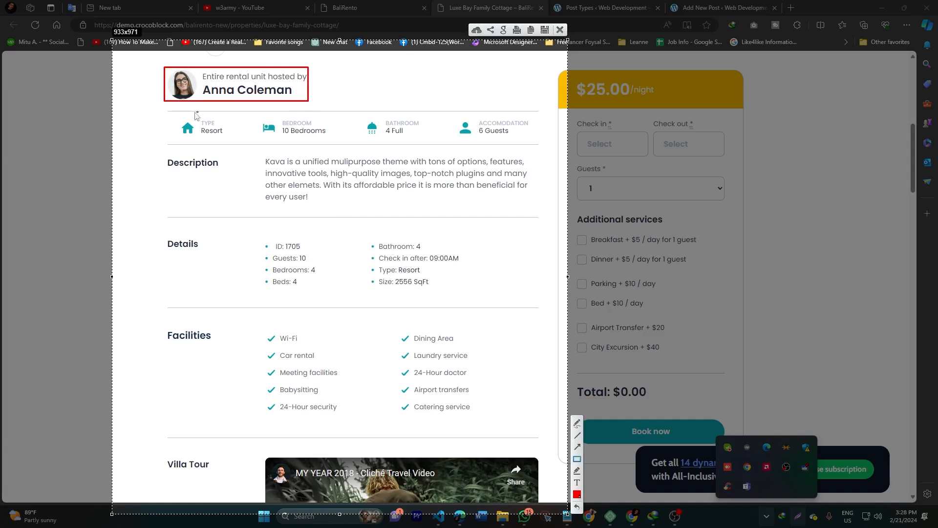
pyautogui.moveTo(165, 109); pyautogui.dragTo(543, 144)
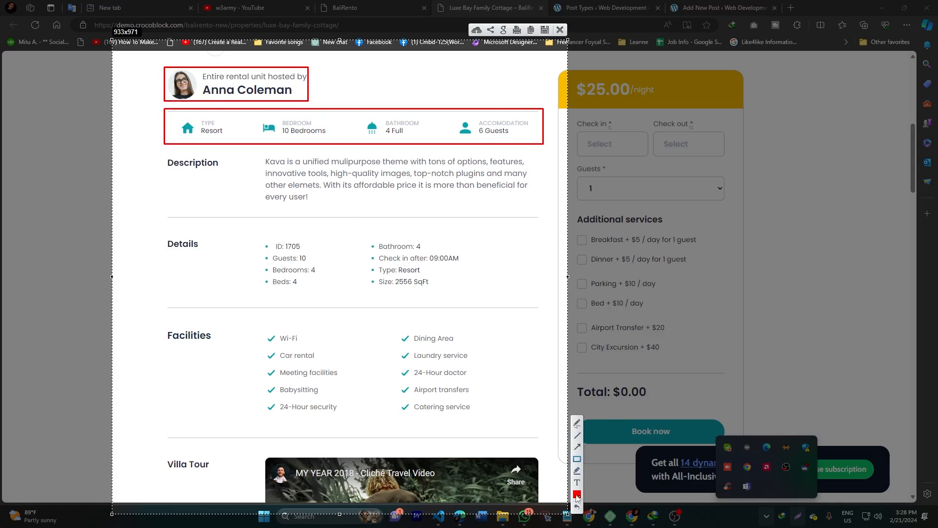
# Step: Switch the annotation colour to blue and box Resort, 10 Bedrooms, 4 Full bathroom and 6 Guests
pyautogui.click(577, 495)
pyautogui.click(528, 380)
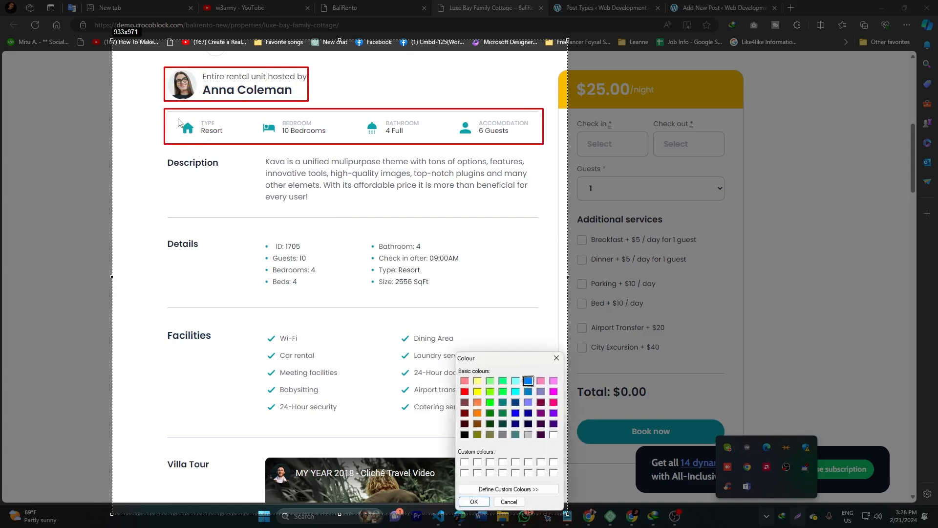
pyautogui.click(474, 502)
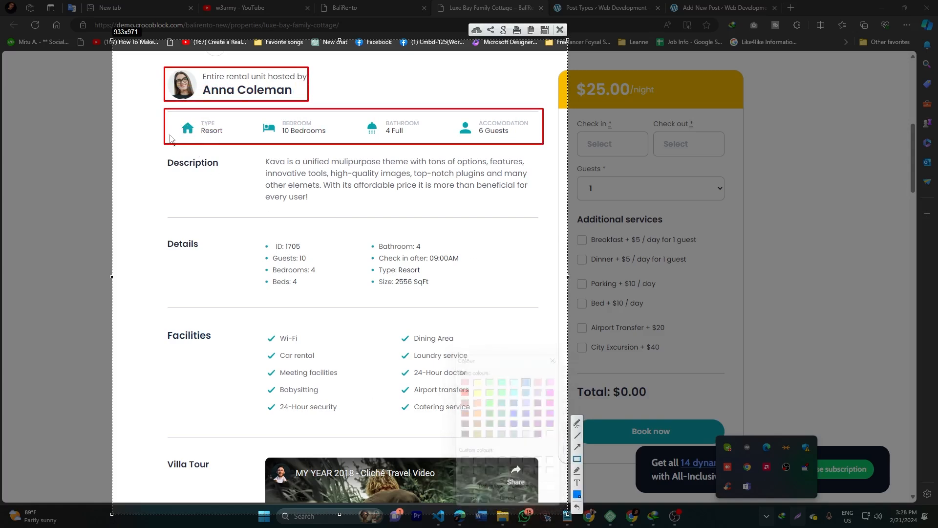
pyautogui.moveTo(173, 114); pyautogui.dragTo(226, 141)
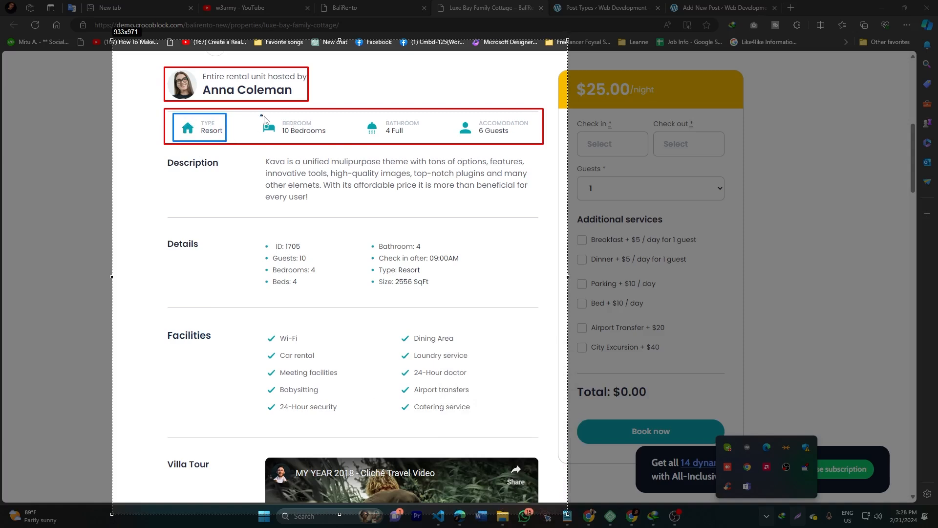
pyautogui.moveTo(261, 115); pyautogui.dragTo(333, 142)
pyautogui.moveTo(362, 115); pyautogui.dragTo(439, 142)
pyautogui.moveTo(468, 112); pyautogui.dragTo(537, 140)
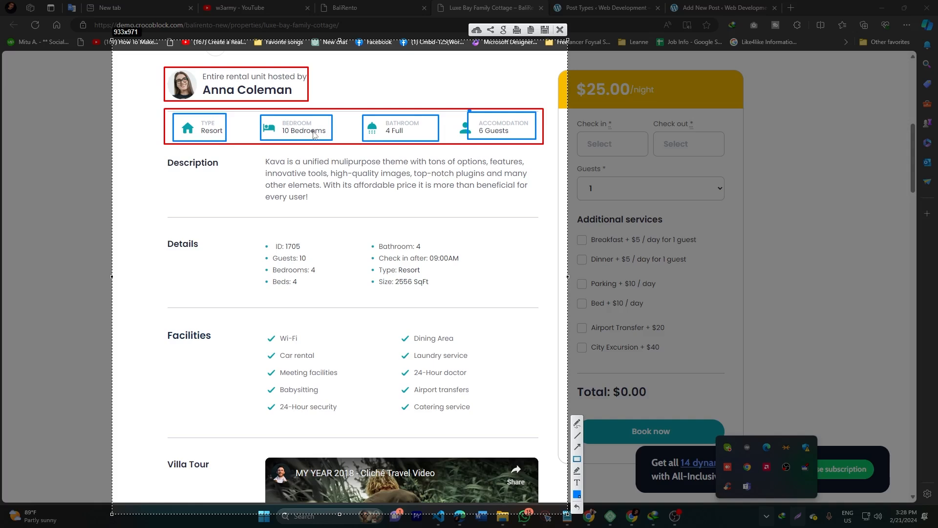
# Step: Box the Description and Details sections in blue, undo the inner Details box, and close the capture
pyautogui.moveTo(148, 145)
pyautogui.mouseDown()
pyautogui.moveTo(470, 223)
pyautogui.moveTo(542, 210)
pyautogui.mouseUp()
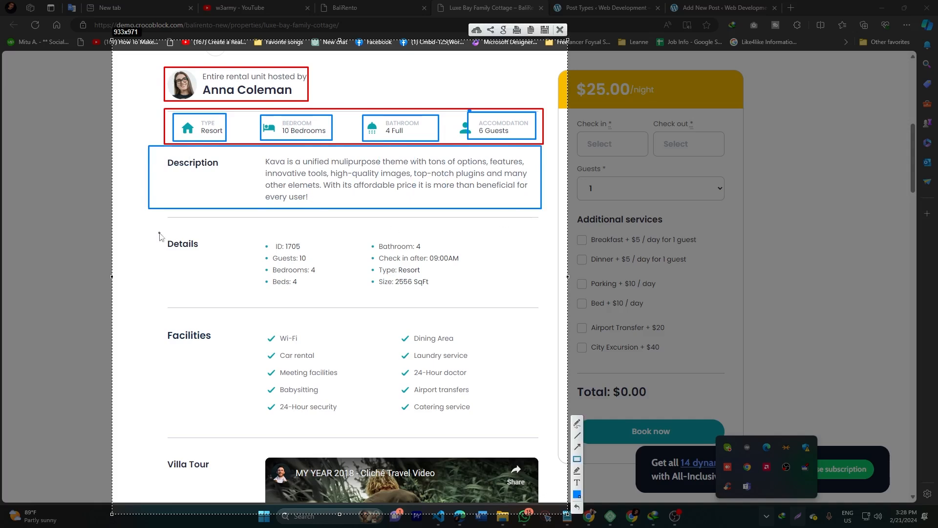
pyautogui.moveTo(154, 224)
pyautogui.mouseDown()
pyautogui.moveTo(400, 296)
pyautogui.moveTo(532, 308)
pyautogui.mouseUp()
pyautogui.moveTo(261, 254); pyautogui.dragTo(320, 288)
pyautogui.moveTo(362, 235)
pyautogui.mouseDown()
pyautogui.moveTo(454, 297)
pyautogui.moveTo(477, 299)
pyautogui.mouseUp()
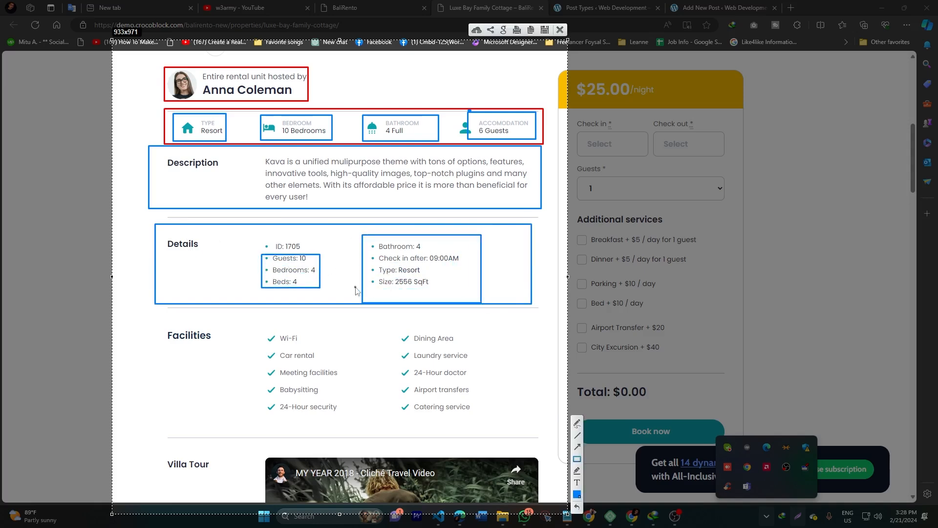
pyautogui.hotkey('ctrl', 'z')
pyautogui.hotkey('ctrl', 'z')
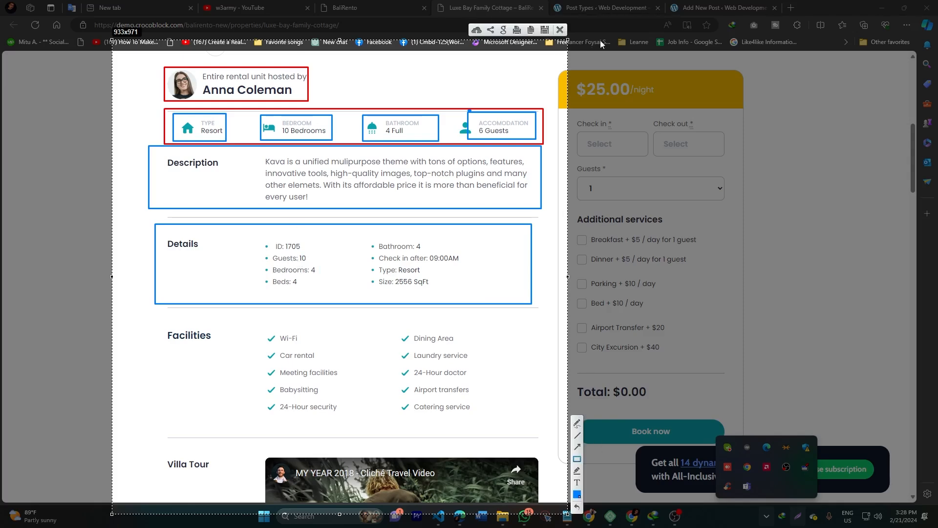
pyautogui.click(560, 30)
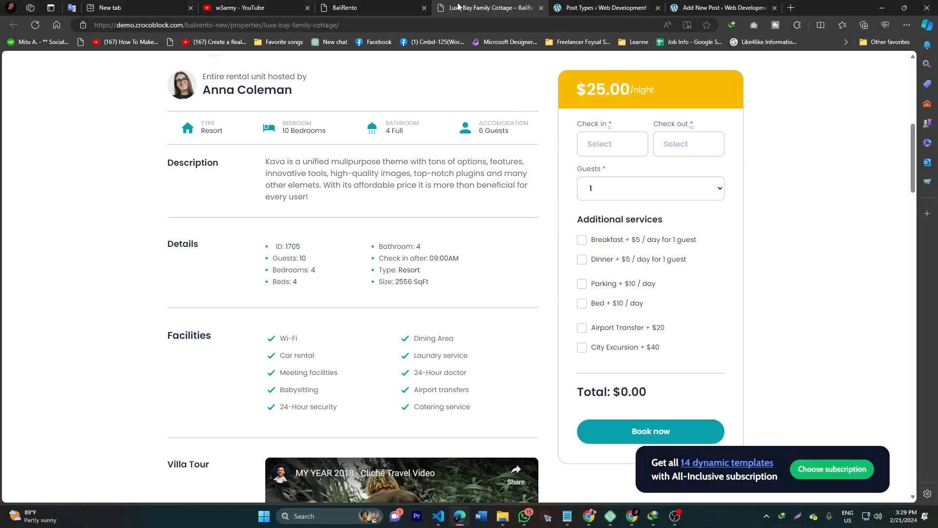
# Step: Return to the Luxe Bay Family Cottage page and capture its Details section
pyautogui.click(357, 5)
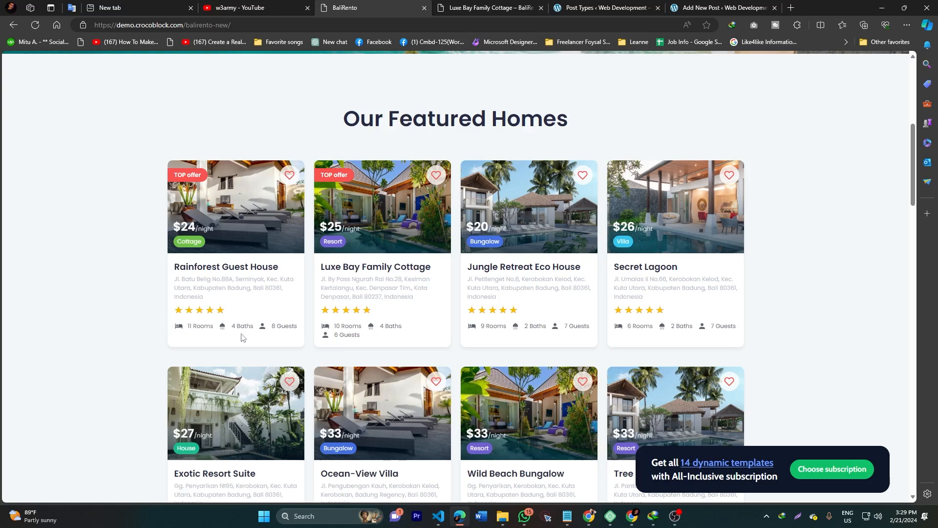
pyautogui.click(510, 8)
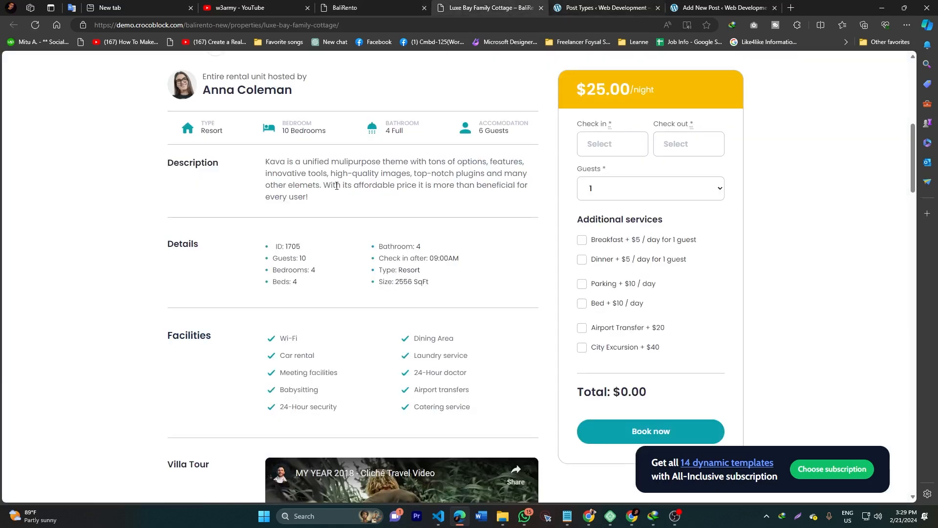
pyautogui.press('super+shift+s')
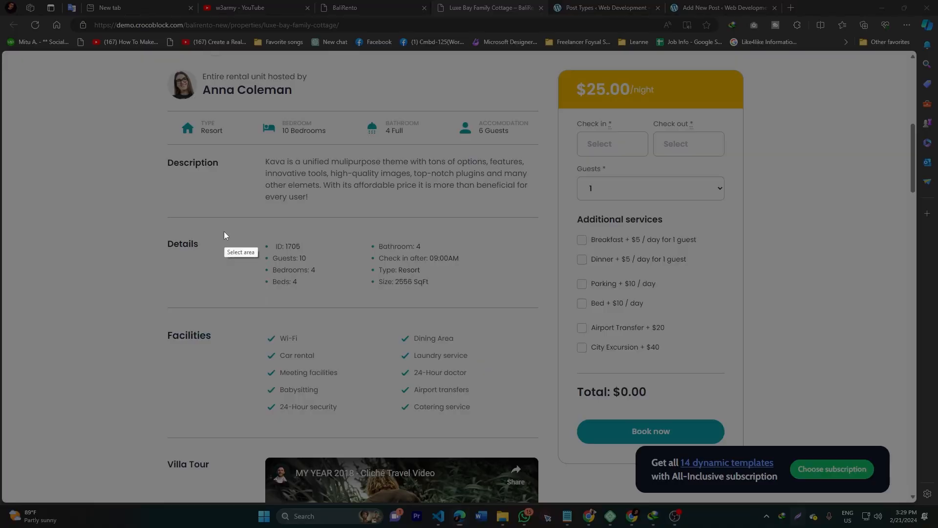
pyautogui.moveTo(146, 203); pyautogui.dragTo(546, 336)
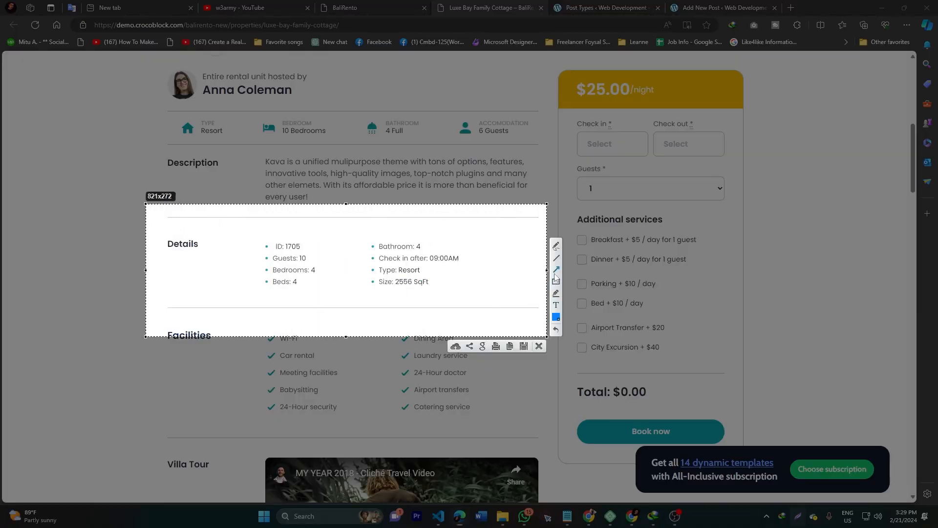
# Step: Box the Bedrooms: 4, Bathroom: 4, Type: Resort and ID: 1705 details individually
pyautogui.moveTo(267, 264)
pyautogui.mouseDown()
pyautogui.moveTo(323, 275)
pyautogui.moveTo(315, 267)
pyautogui.moveTo(262, 280)
pyautogui.moveTo(330, 288)
pyautogui.mouseUp()
pyautogui.moveTo(369, 240)
pyautogui.mouseDown()
pyautogui.moveTo(429, 252)
pyautogui.moveTo(398, 259)
pyautogui.moveTo(476, 265)
pyautogui.mouseUp()
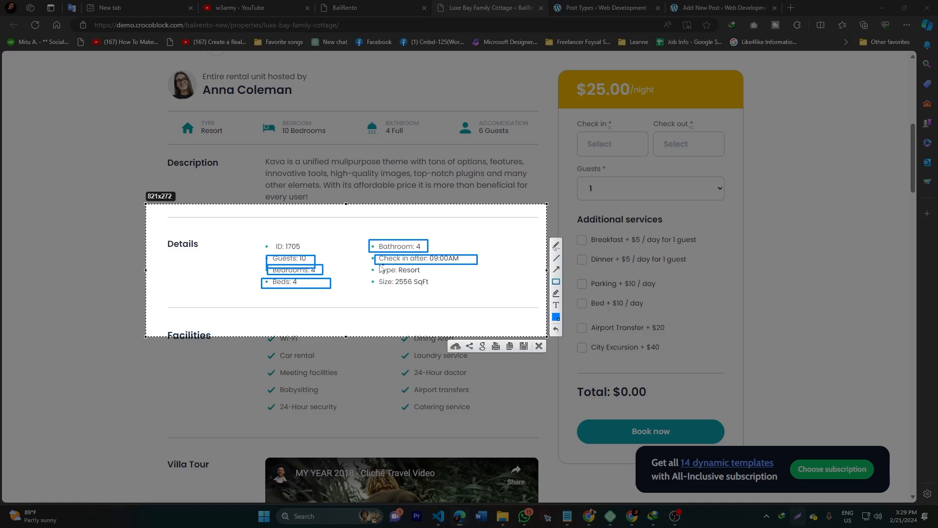
pyautogui.moveTo(370, 265); pyautogui.dragTo(433, 276)
pyautogui.moveTo(371, 281); pyautogui.dragTo(441, 291)
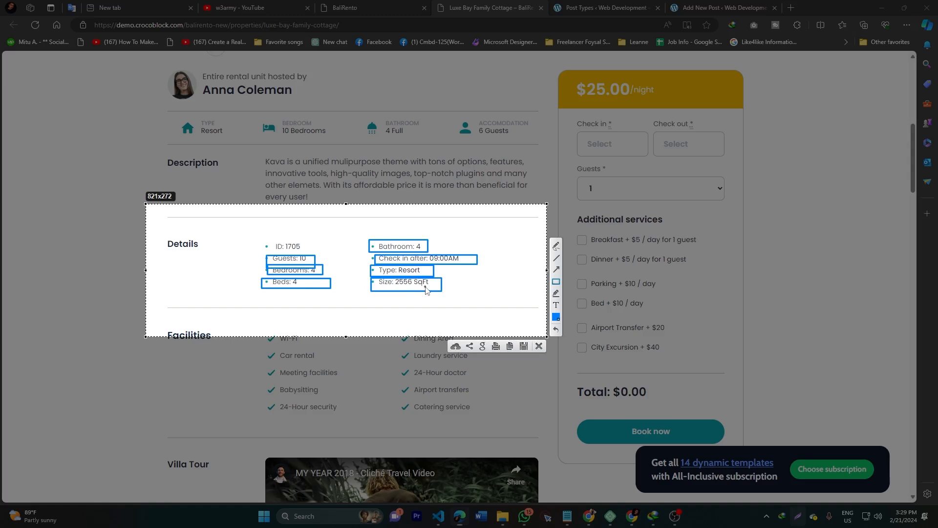
pyautogui.moveTo(262, 238); pyautogui.dragTo(310, 254)
# Step: Capture the Facilities area and box the heading with its ten amenities in blue
pyautogui.click(538, 345)
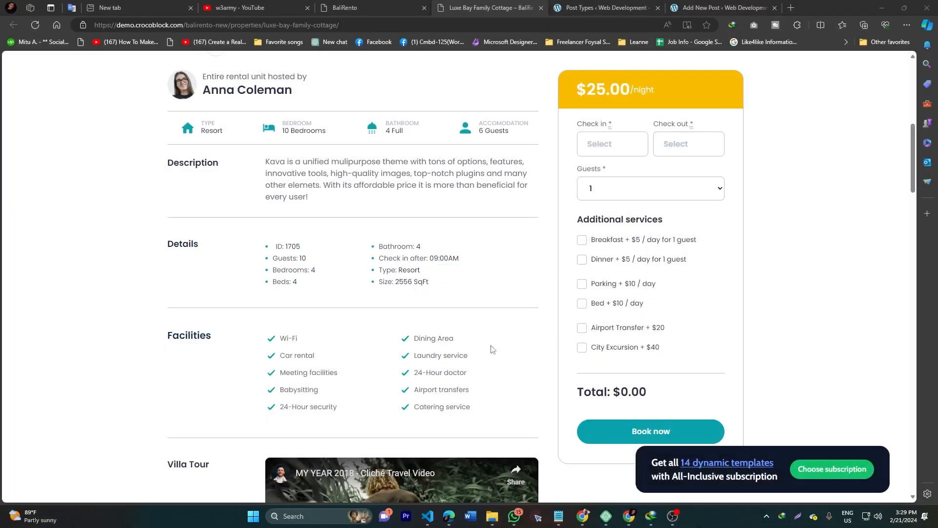
pyautogui.scroll(-2, 391, 272)
pyautogui.scroll(-1, 390, 272)
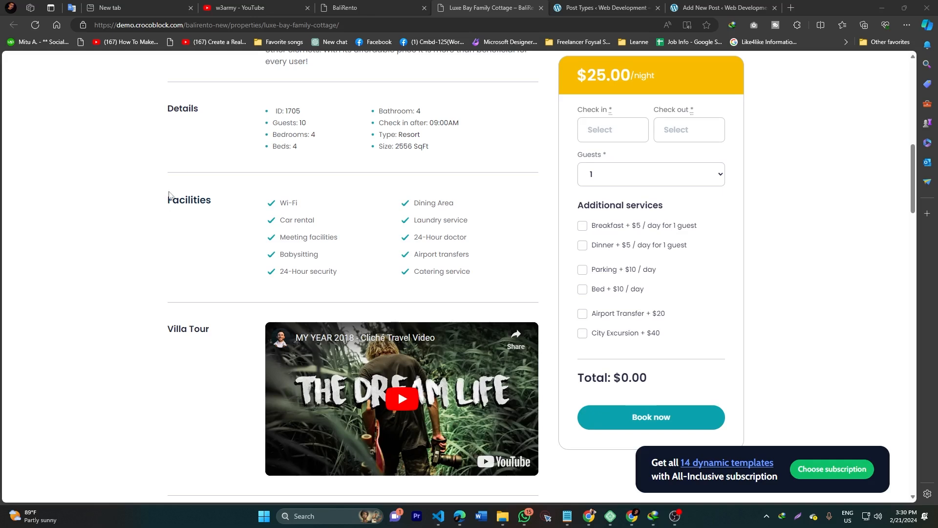
pyautogui.press('Print')
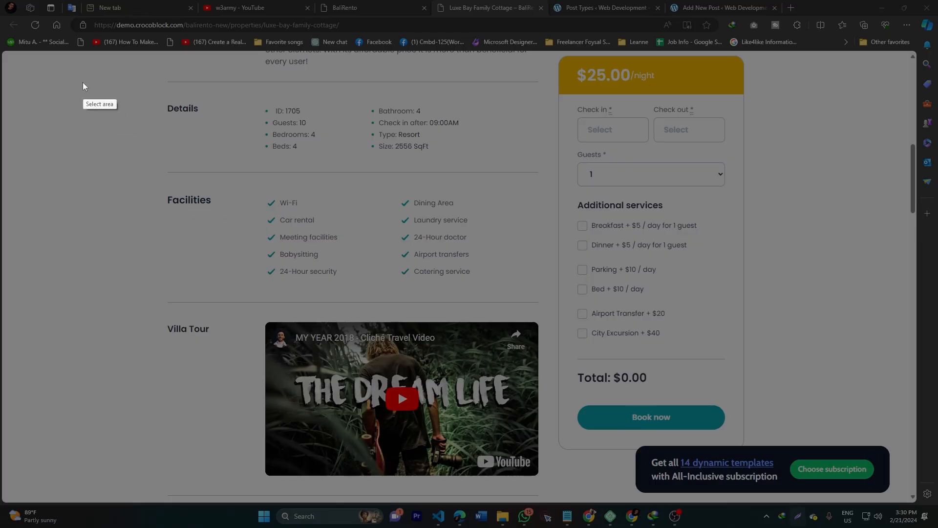
pyautogui.moveTo(70, 63); pyautogui.dragTo(583, 482)
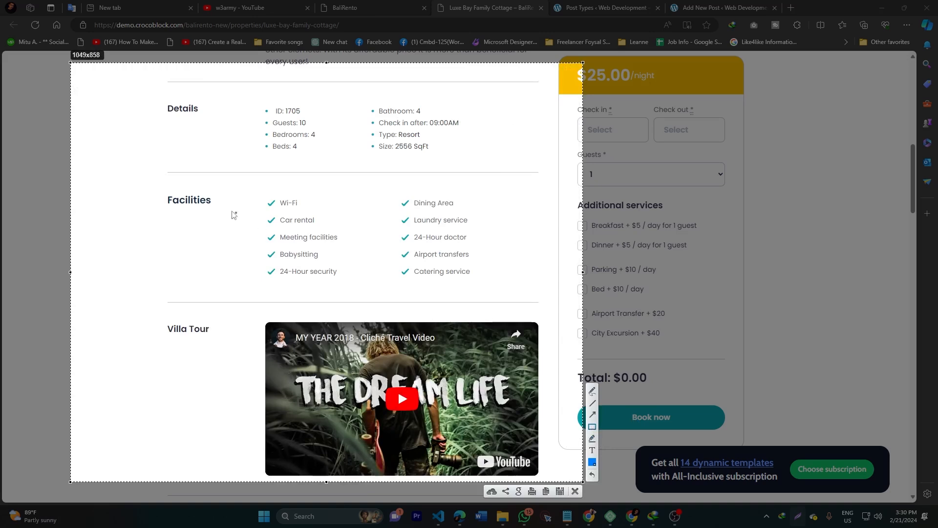
pyautogui.moveTo(160, 193)
pyautogui.mouseDown()
pyautogui.moveTo(229, 220)
pyautogui.moveTo(216, 209)
pyautogui.moveTo(335, 229)
pyautogui.moveTo(479, 298)
pyautogui.moveTo(507, 297)
pyautogui.mouseUp()
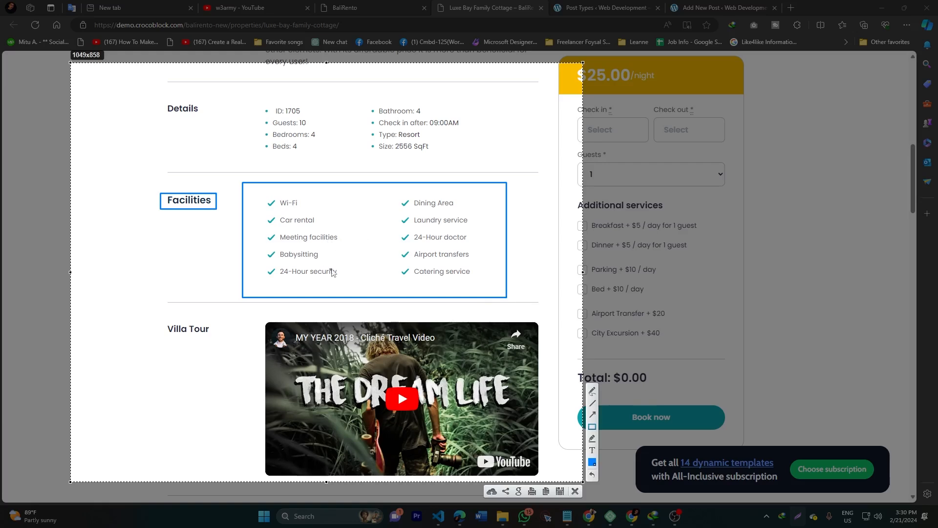
pyautogui.click(576, 491)
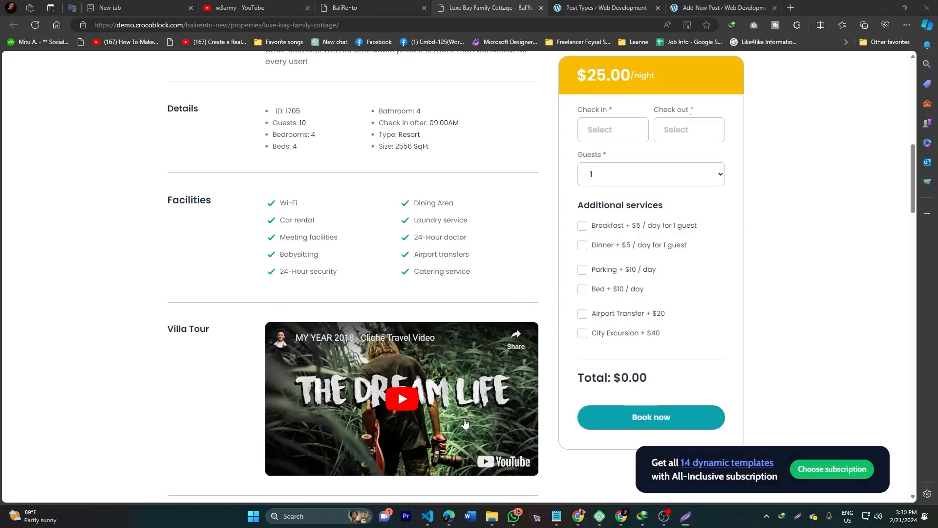
pyautogui.scroll(-3, 187, 218)
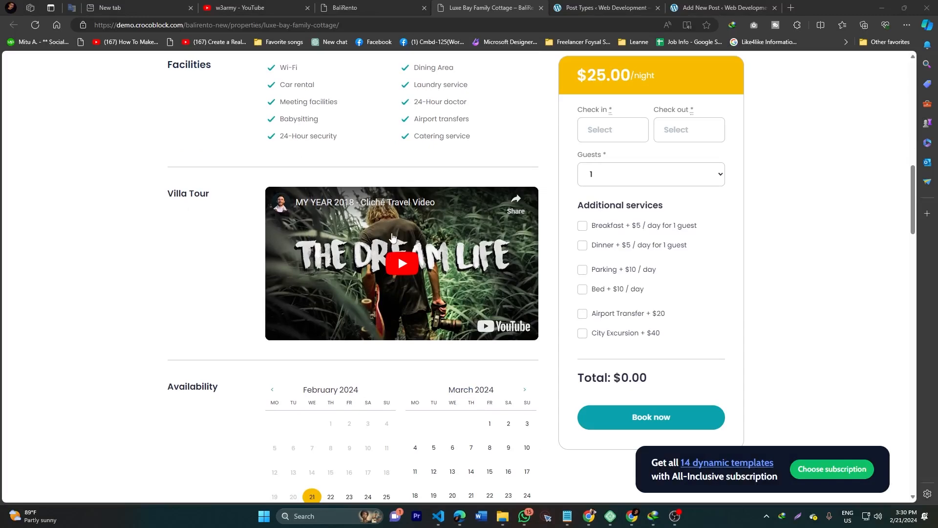
# Step: Scroll past the Availability calendar and map to the Terms & Rules section
pyautogui.scroll(-3, 392, 236)
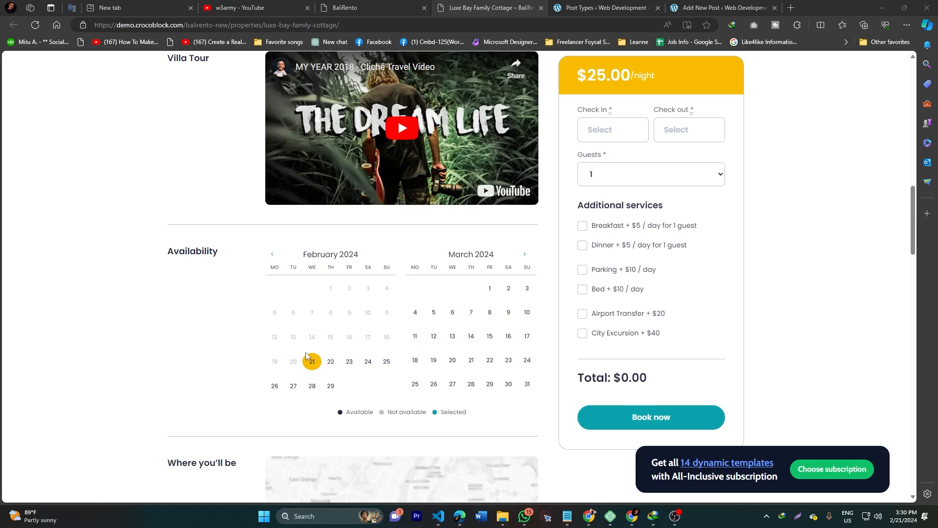
pyautogui.scroll(-4, 346, 304)
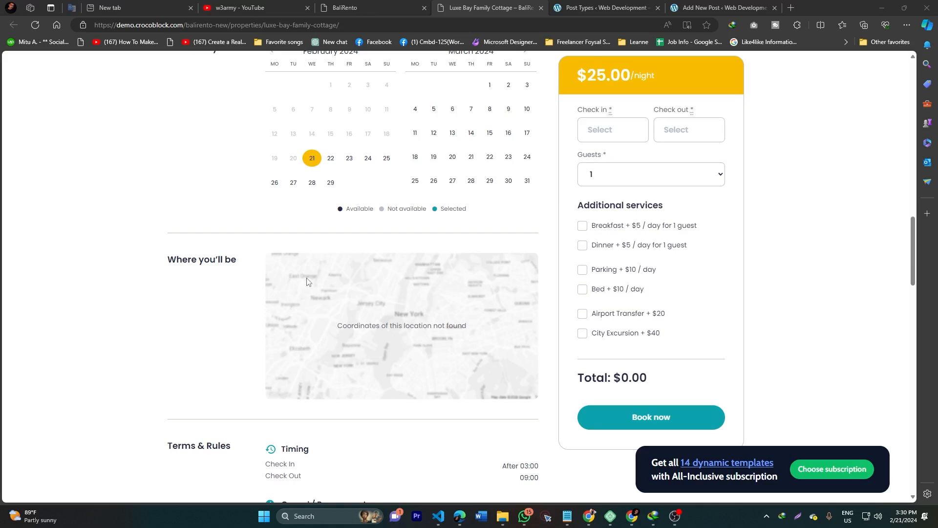
pyautogui.scroll(-4, 306, 286)
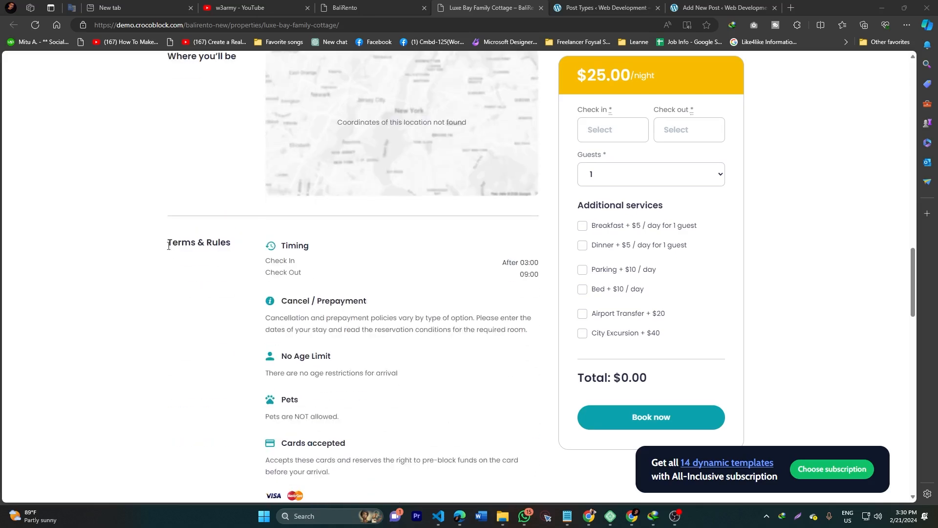
pyautogui.scroll(-3, 160, 243)
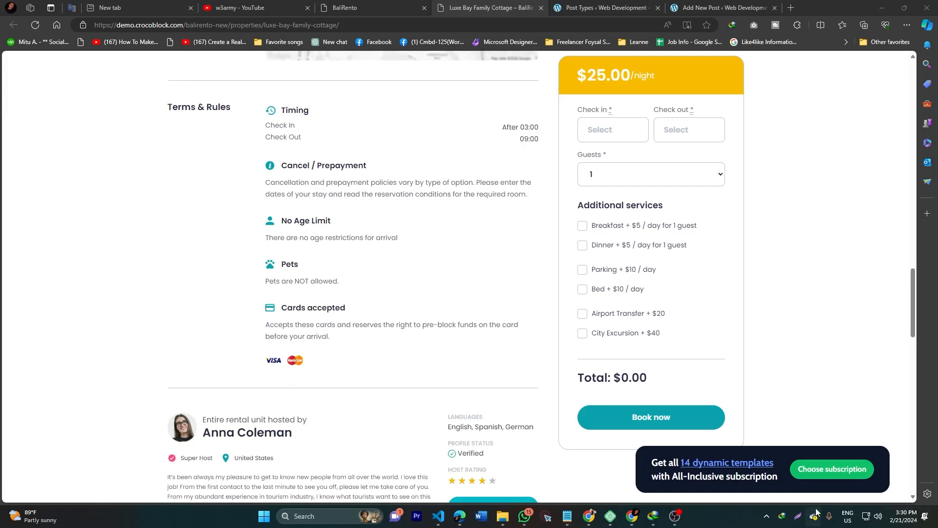
# Step: Capture Terms & Rules, boxing the Timing block and the cancellation, age, pets and cards policies
pyautogui.click(798, 516)
pyautogui.moveTo(97, 65); pyautogui.dragTo(612, 412)
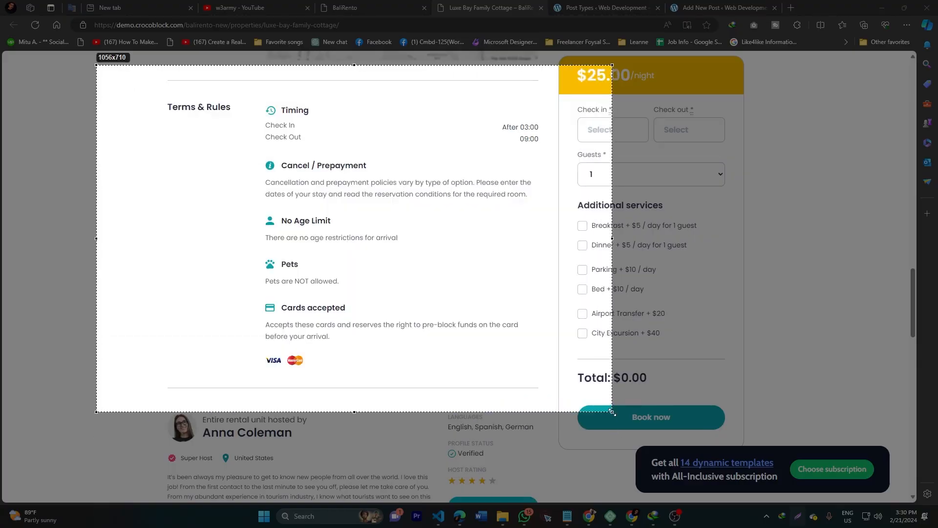
pyautogui.click(622, 359)
pyautogui.moveTo(250, 103)
pyautogui.mouseDown()
pyautogui.moveTo(321, 132)
pyautogui.moveTo(557, 157)
pyautogui.mouseUp()
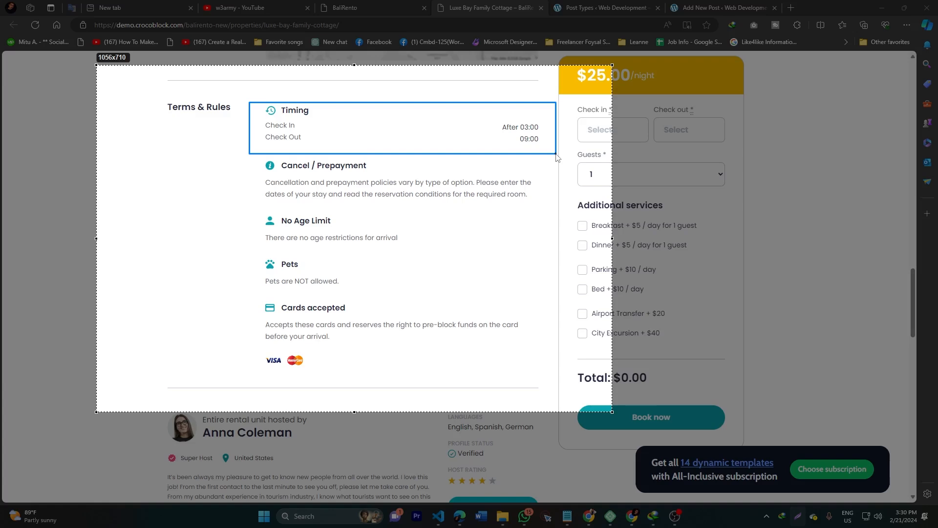
pyautogui.moveTo(556, 157); pyautogui.dragTo(557, 157)
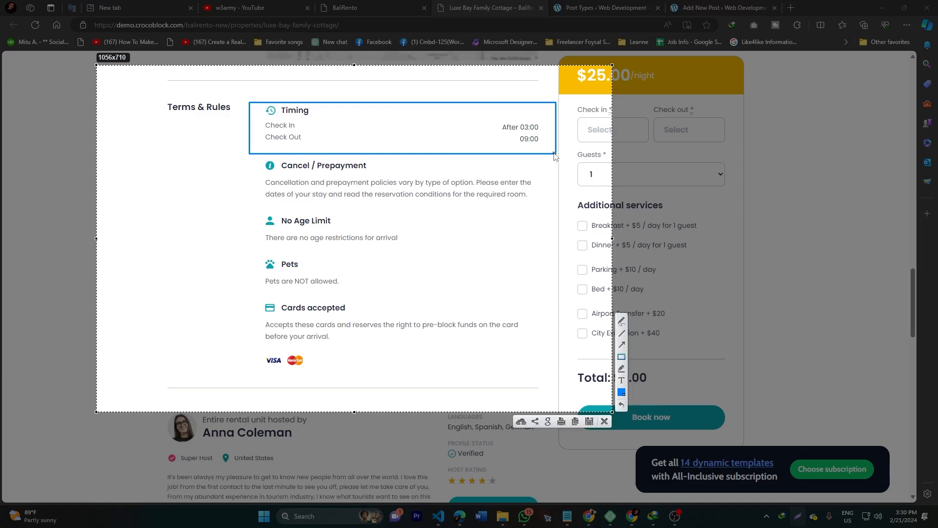
pyautogui.moveTo(243, 162)
pyautogui.mouseDown()
pyautogui.moveTo(326, 188)
pyautogui.moveTo(417, 316)
pyautogui.moveTo(510, 368)
pyautogui.moveTo(551, 369)
pyautogui.mouseUp()
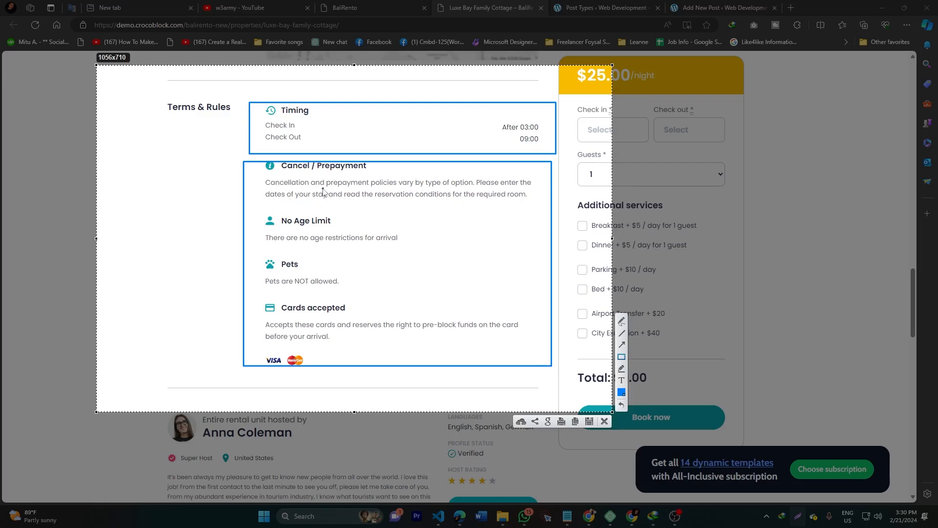
# Step: Capture the host profile area and box the host's avatar and name
pyautogui.click(604, 420)
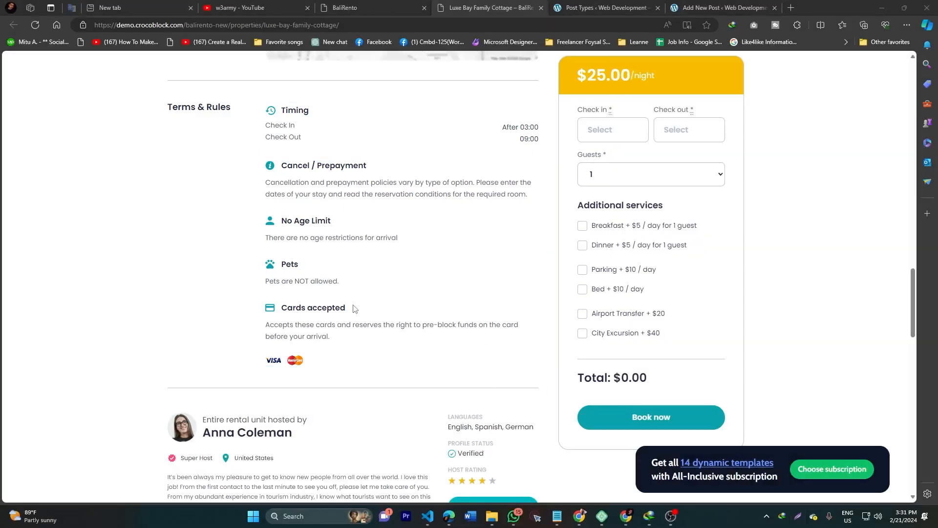
pyautogui.scroll(-4, 350, 308)
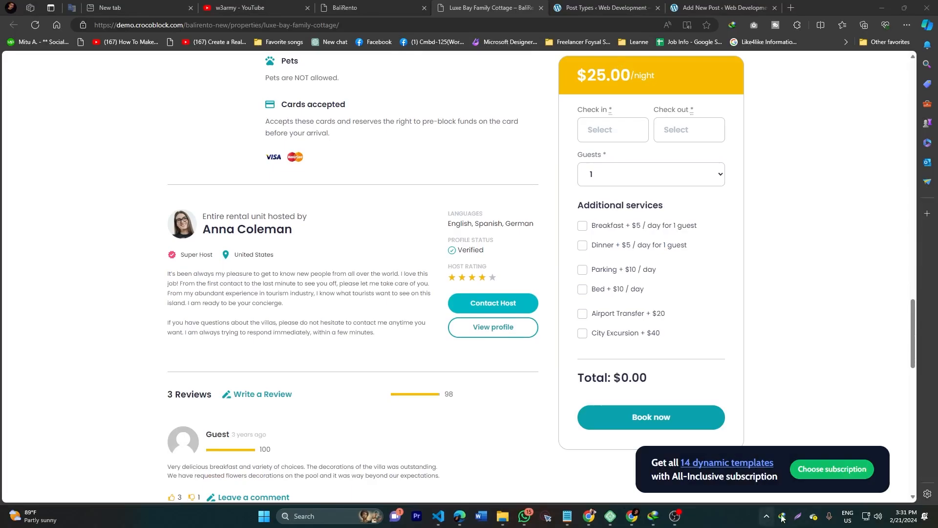
pyautogui.press('Print')
pyautogui.moveTo(129, 162); pyautogui.dragTo(560, 411)
pyautogui.click(569, 356)
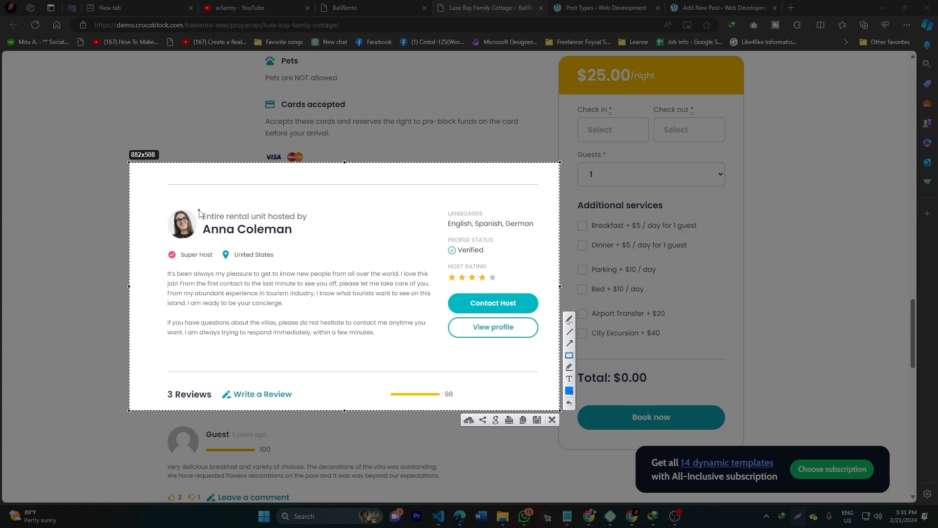
pyautogui.moveTo(158, 204)
pyautogui.mouseDown()
pyautogui.moveTo(323, 252)
pyautogui.moveTo(316, 239)
pyautogui.mouseUp()
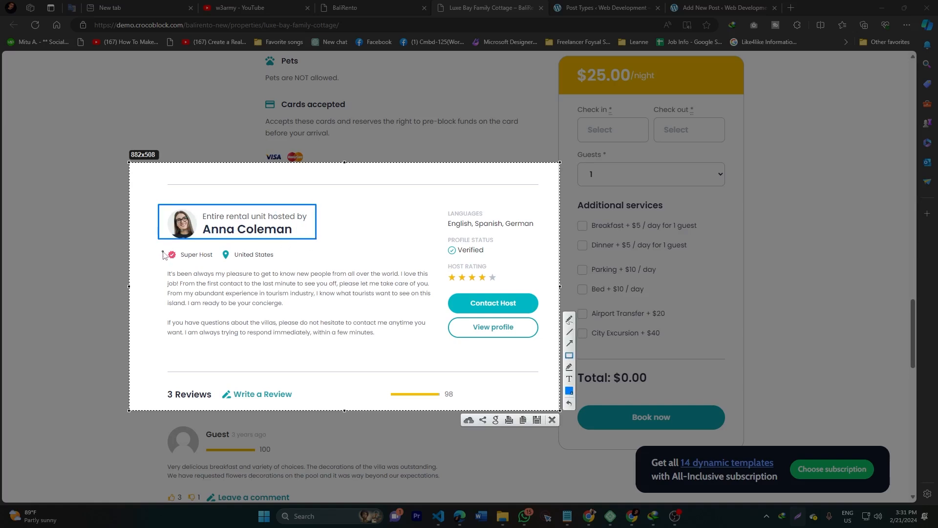
# Step: Box the host's description, languages, profile status and rating stars, then close the capture
pyautogui.moveTo(160, 268); pyautogui.dragTo(418, 347)
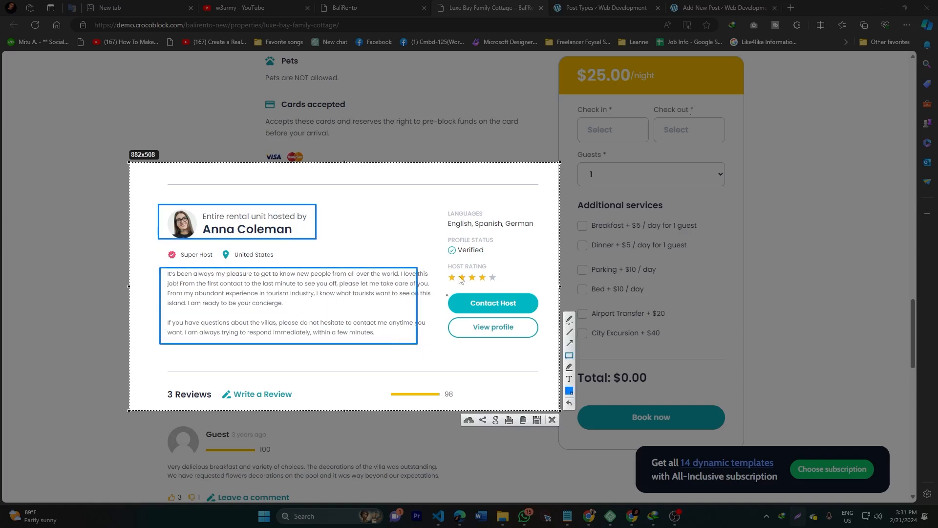
pyautogui.moveTo(437, 208); pyautogui.dragTo(541, 232)
pyautogui.moveTo(438, 235); pyautogui.dragTo(503, 259)
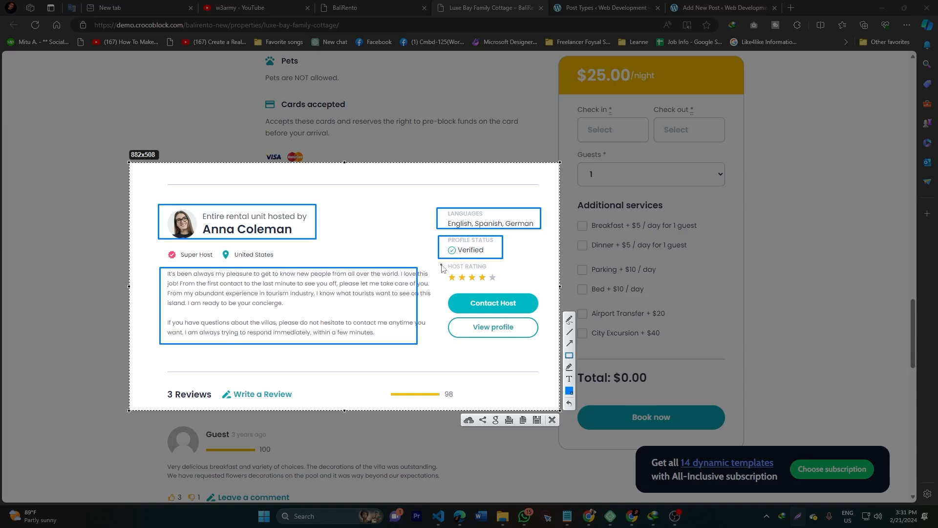
pyautogui.moveTo(443, 264)
pyautogui.mouseDown()
pyautogui.moveTo(516, 293)
pyautogui.moveTo(509, 282)
pyautogui.mouseUp()
pyautogui.click(552, 420)
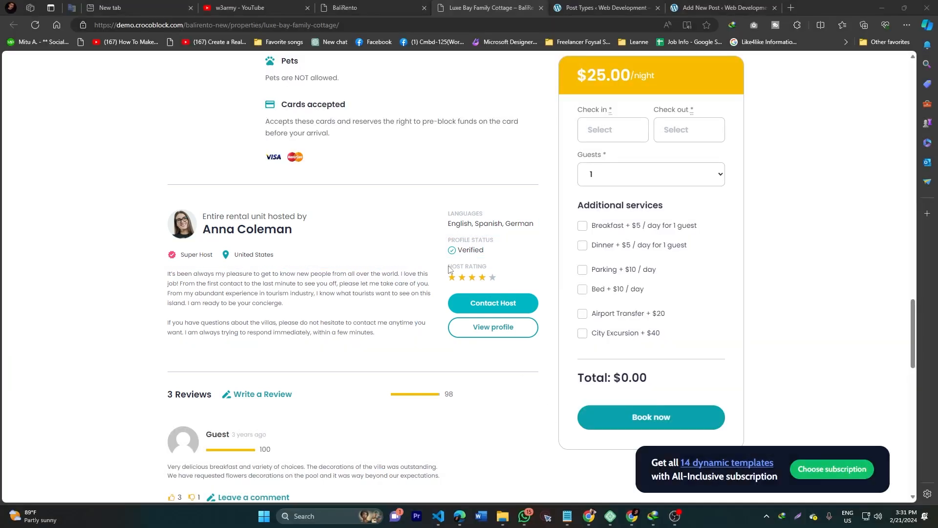
pyautogui.moveTo(447, 266); pyautogui.dragTo(486, 276)
pyautogui.click(224, 291)
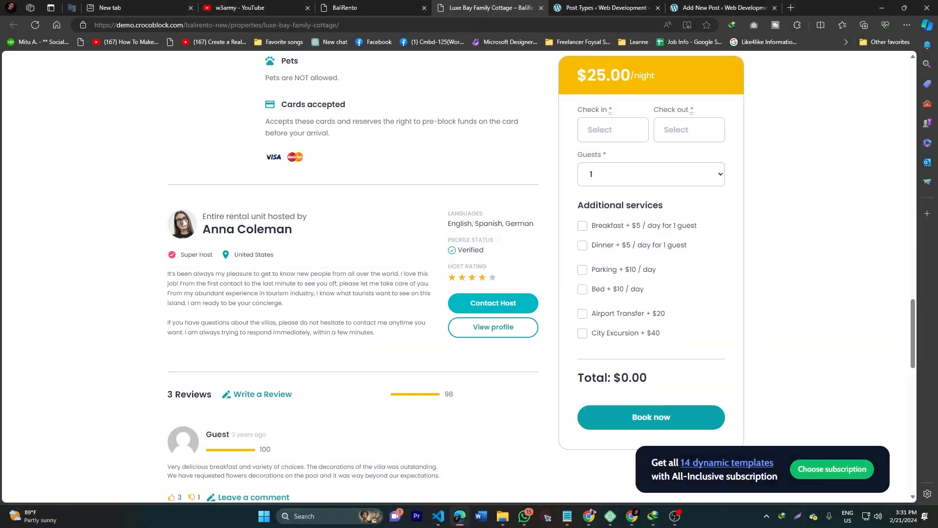
pyautogui.scroll(15, 401, 279)
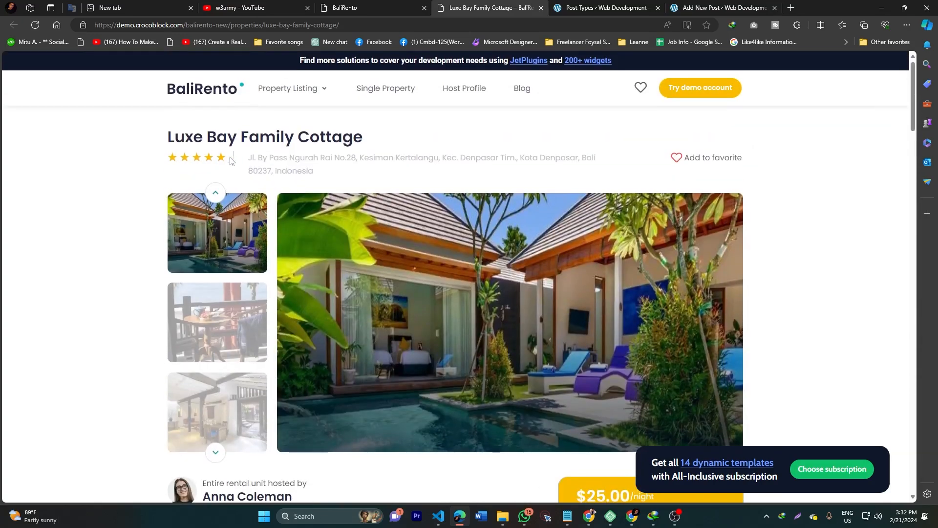
pyautogui.scroll(-10, 140, 177)
pyautogui.scroll(-15, 140, 177)
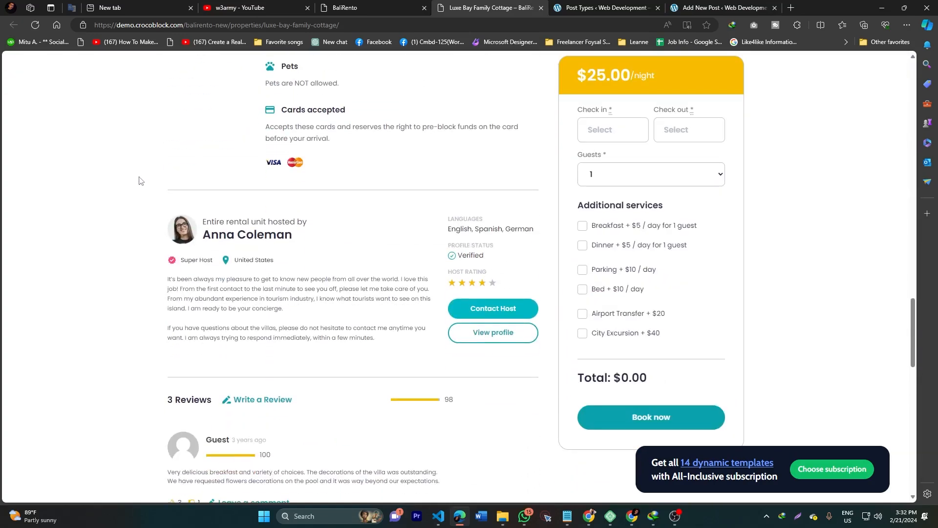
pyautogui.middleClick(497, 311)
pyautogui.click(552, 5)
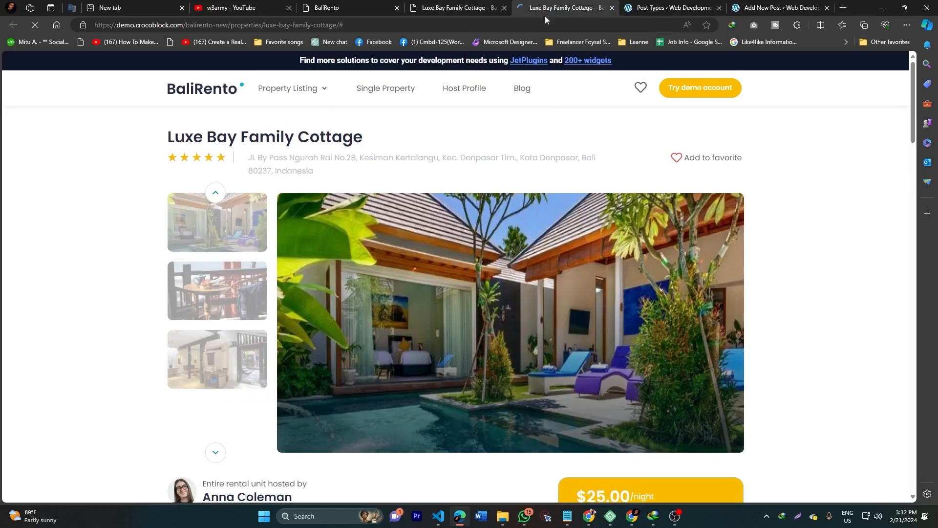
pyautogui.hotkey('ctrl', 'w')
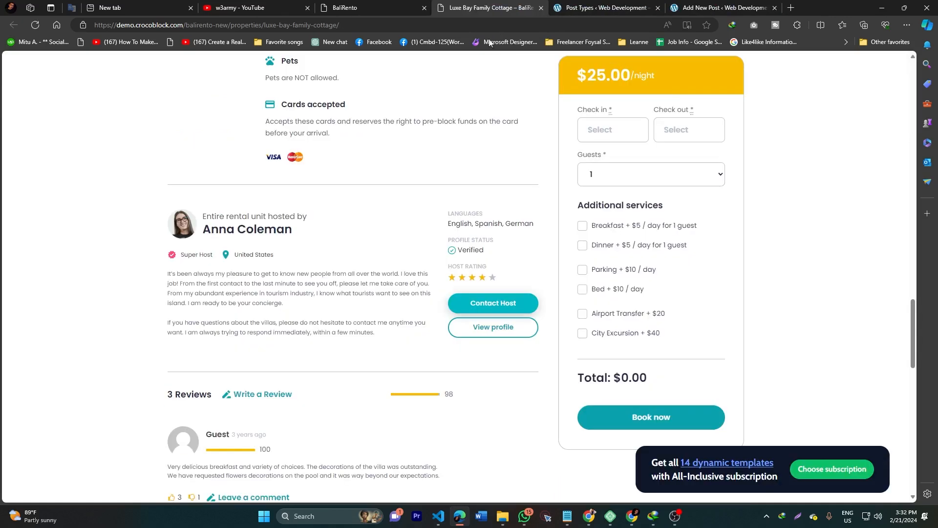
pyautogui.click(495, 332)
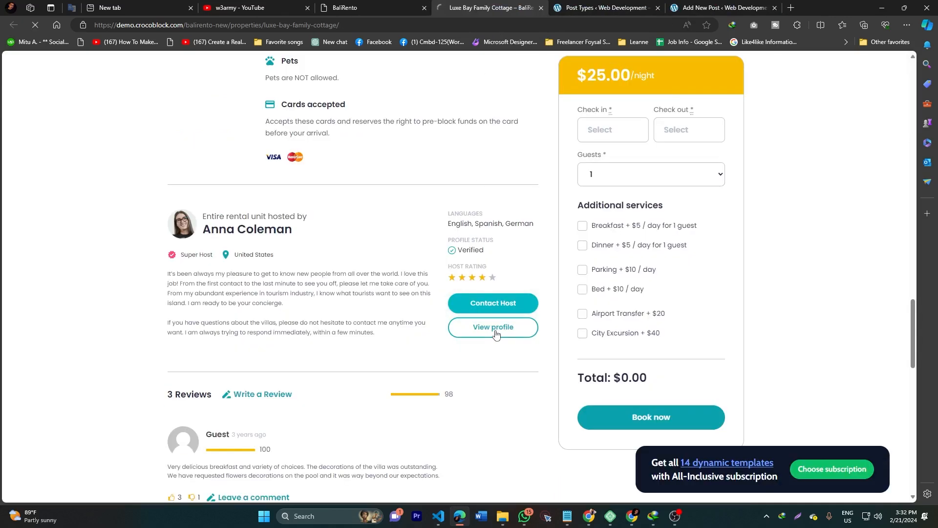
pyautogui.scroll(-8, 218, 254)
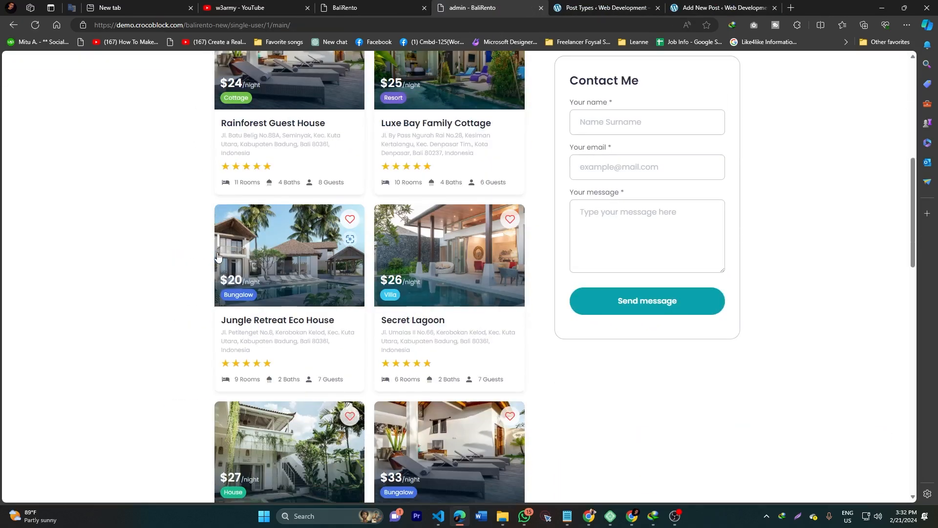
pyautogui.scroll(10, 217, 254)
pyautogui.moveTo(215, 335); pyautogui.dragTo(320, 386)
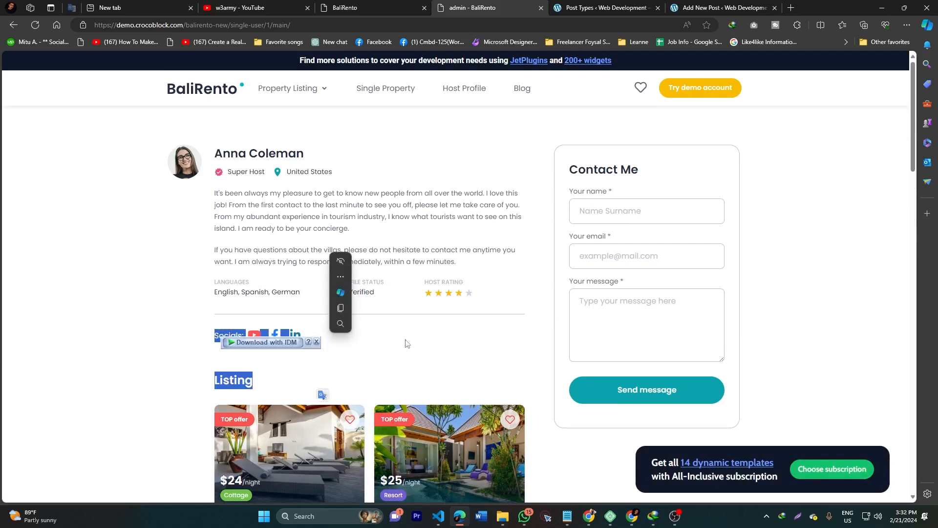
pyautogui.click(14, 28)
# Step: Open 'Leave a comment' under the first review and step into the Your Name and Your Mail fields
pyautogui.scroll(-7, 272, 304)
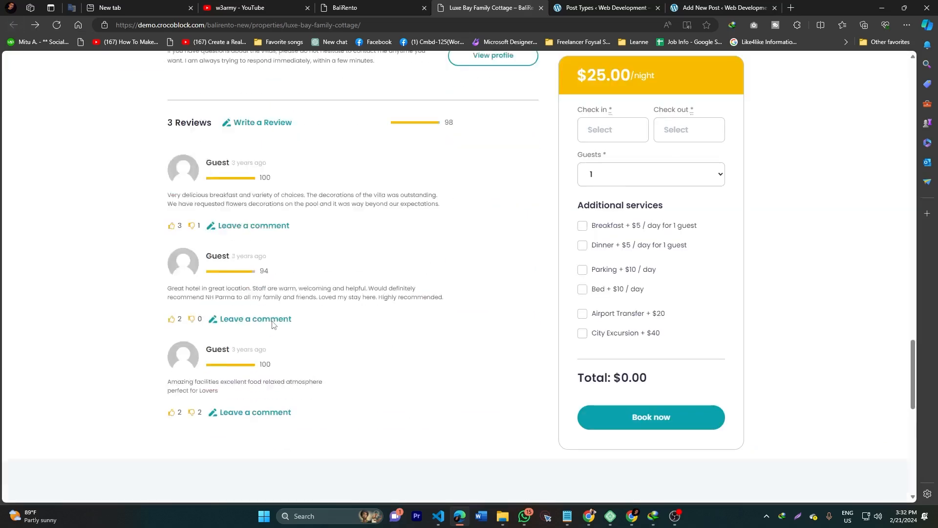
pyautogui.scroll(3, 193, 237)
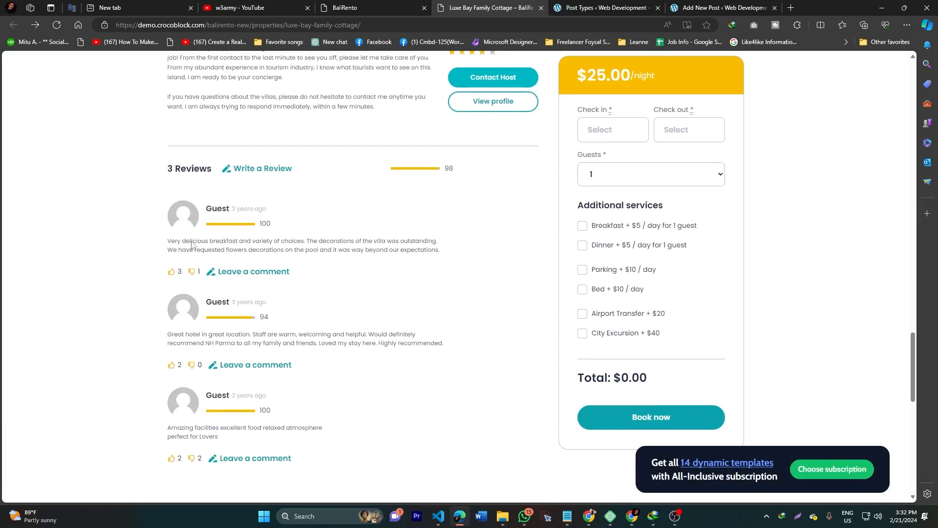
pyautogui.scroll(15, 153, 402)
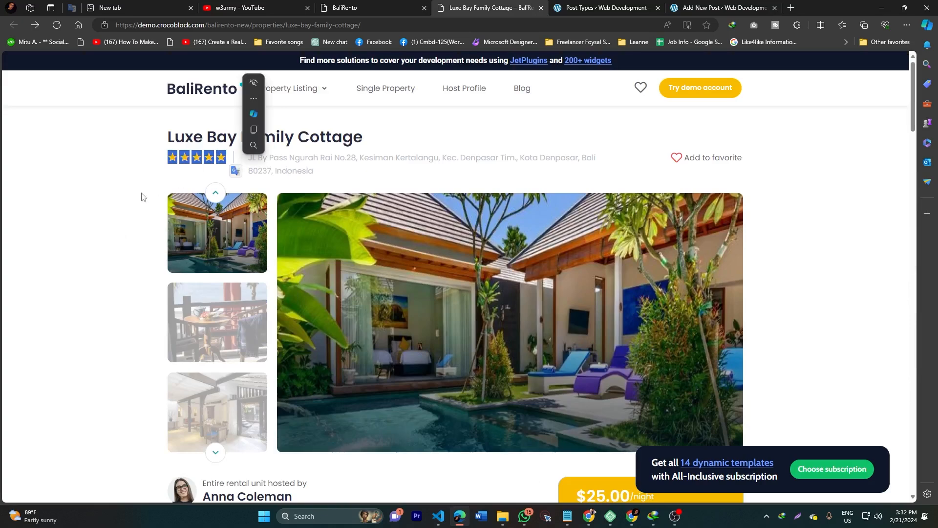
pyautogui.scroll(-15, 199, 262)
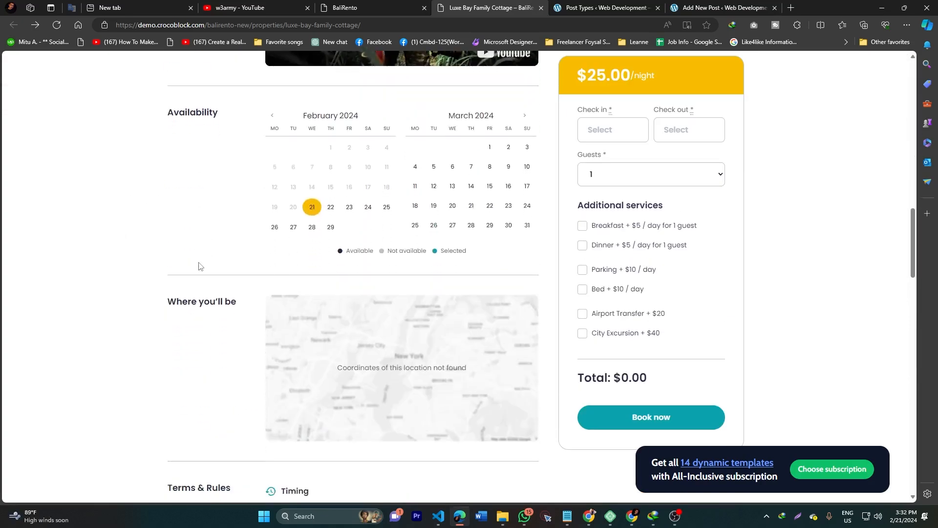
pyautogui.scroll(-1, 265, 329)
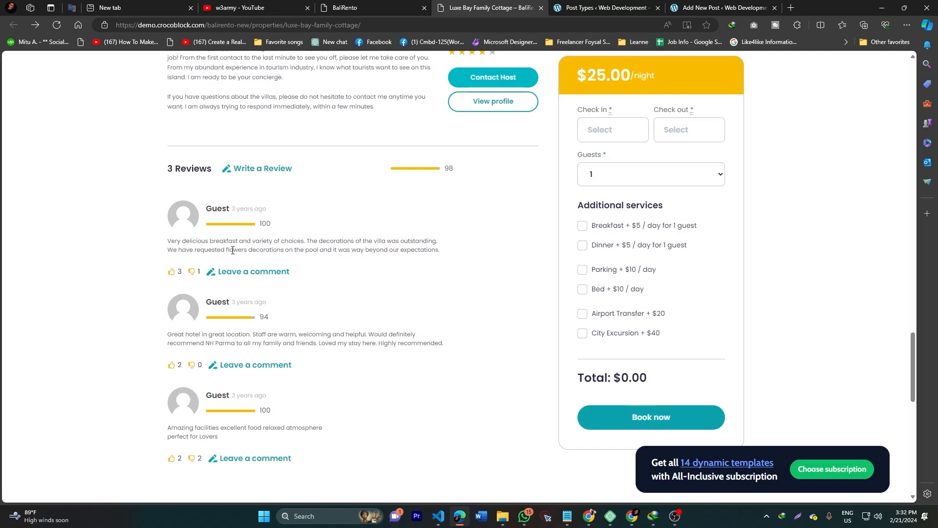
pyautogui.click(256, 274)
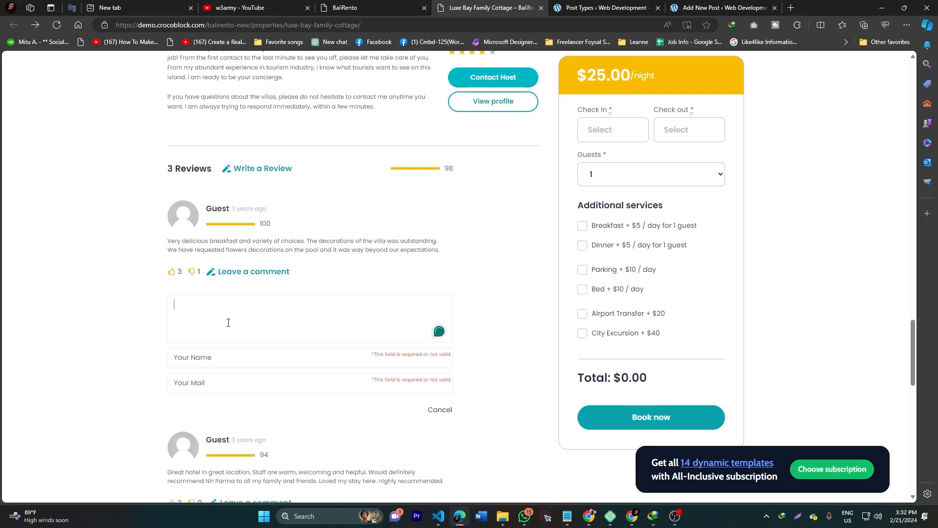
pyautogui.scroll(-4, 227, 322)
pyautogui.scroll(3, 234, 294)
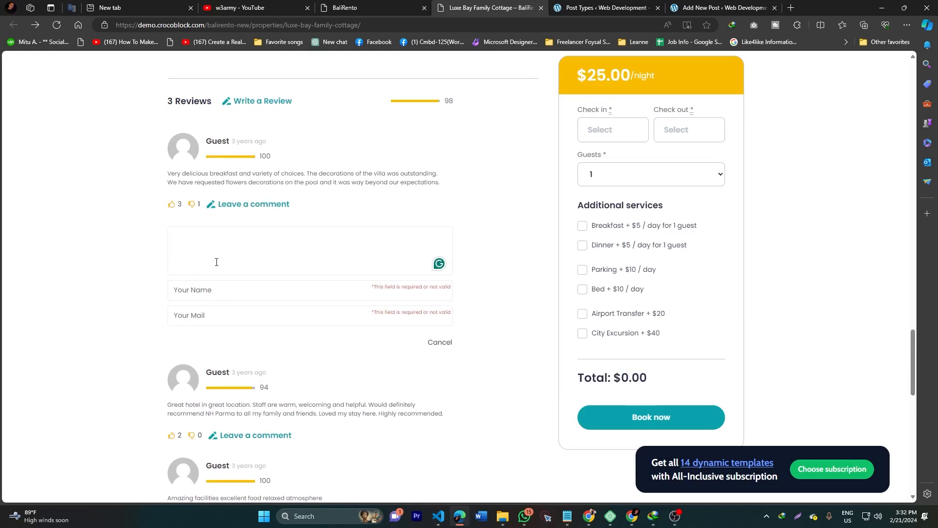
pyautogui.click(207, 290)
pyautogui.click(201, 316)
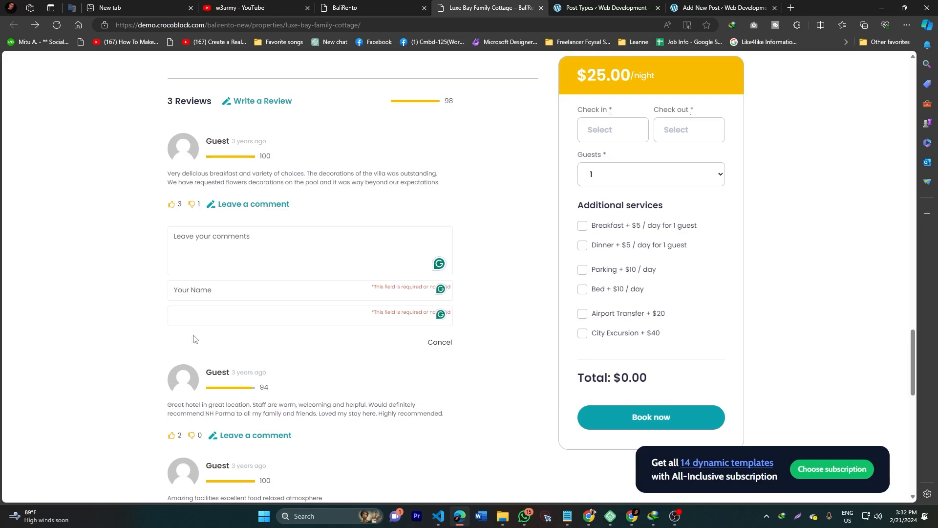
pyautogui.scroll(15, 110, 331)
pyautogui.scroll(6, 110, 332)
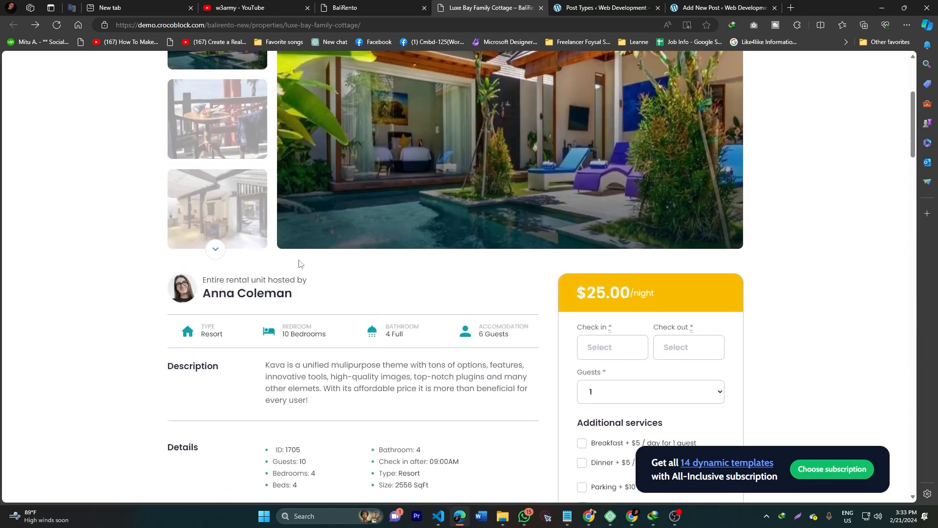
pyautogui.scroll(-4, 220, 280)
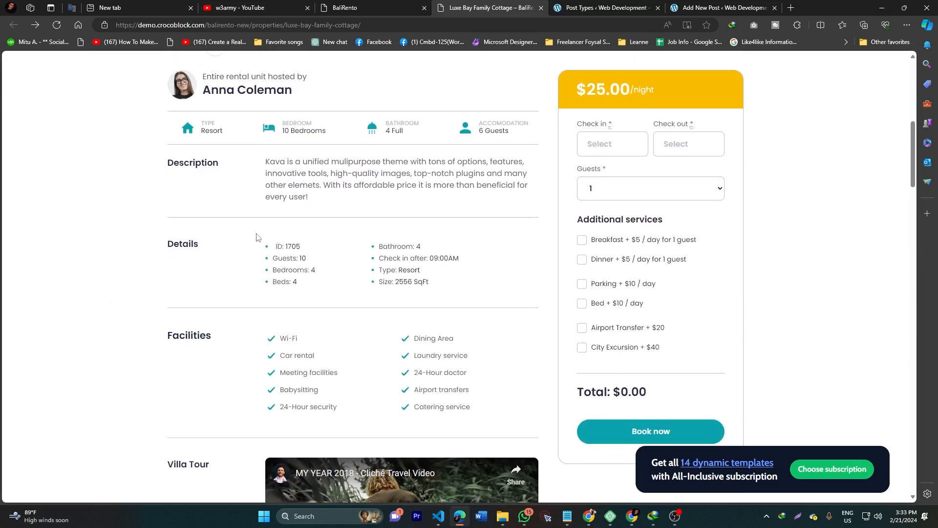
pyautogui.scroll(3, 560, 180)
pyautogui.scroll(-3, 560, 180)
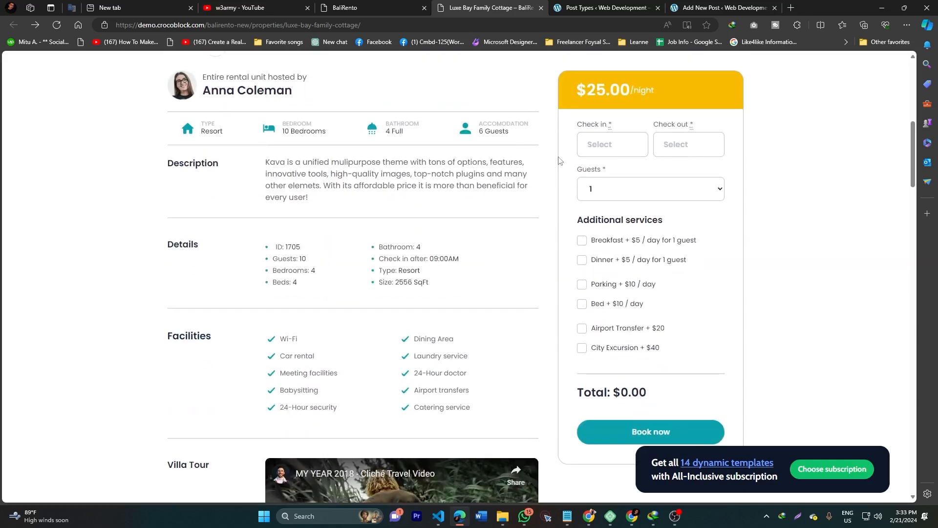